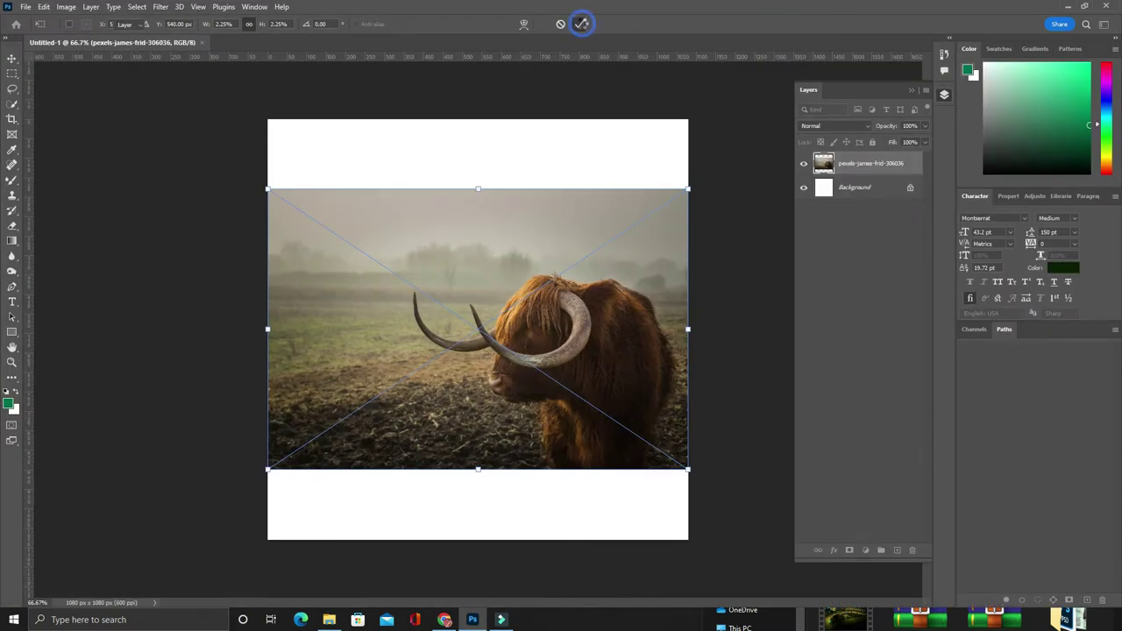
Step: Commit the placed cow photo in Untitled-1 and open pexels-james-frid-306036.jpg as its own document
click(581, 24)
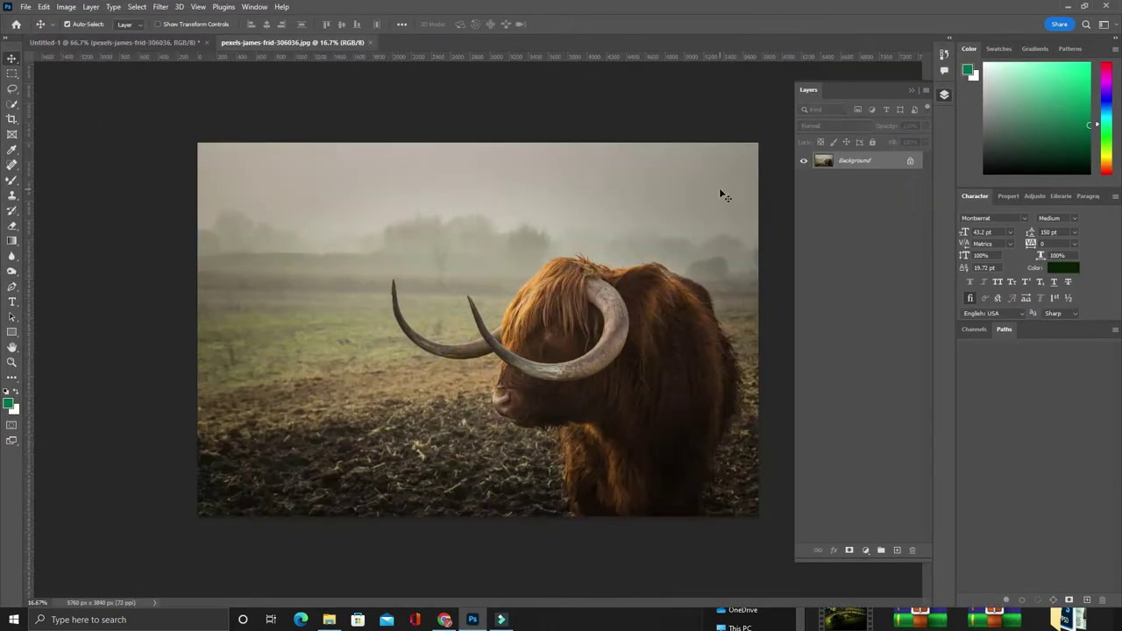
Step: Duplicate the cow Background to Layer 1, try and undo Remove Background, then select the cow as subject
click(137, 6)
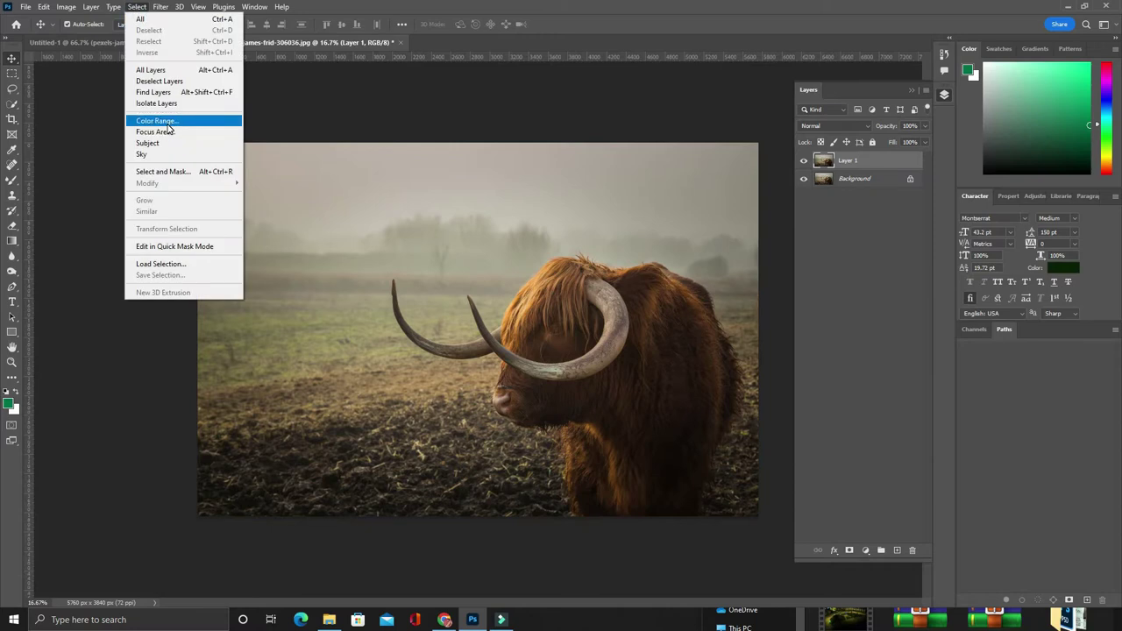
click(978, 338)
click(255, 6)
click(442, 35)
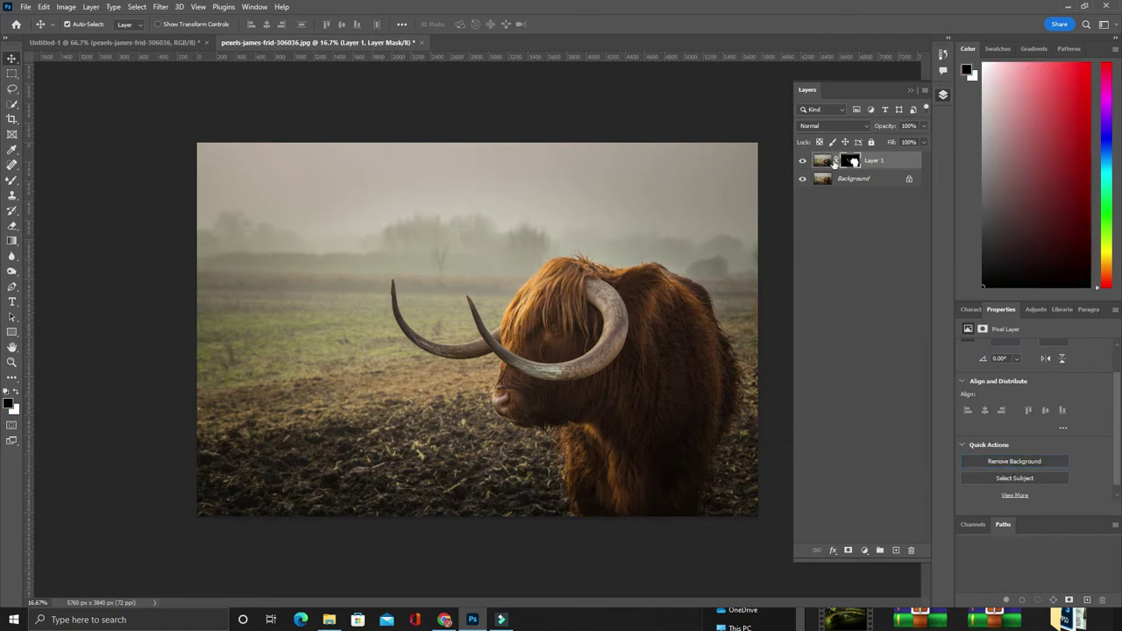
key(ctrl+z)
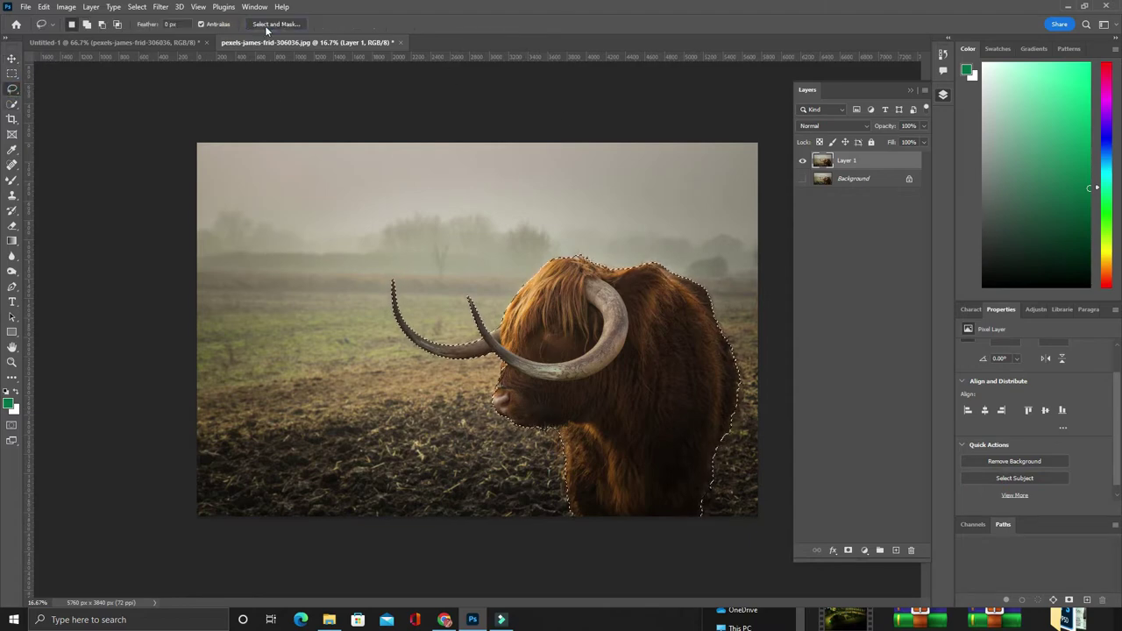
key(ctrl+alt+r)
Step: Refine the selection along the cow's shaggy fur and back edges with the Refine Edge Brush
scroll(642, 258, up, 5)
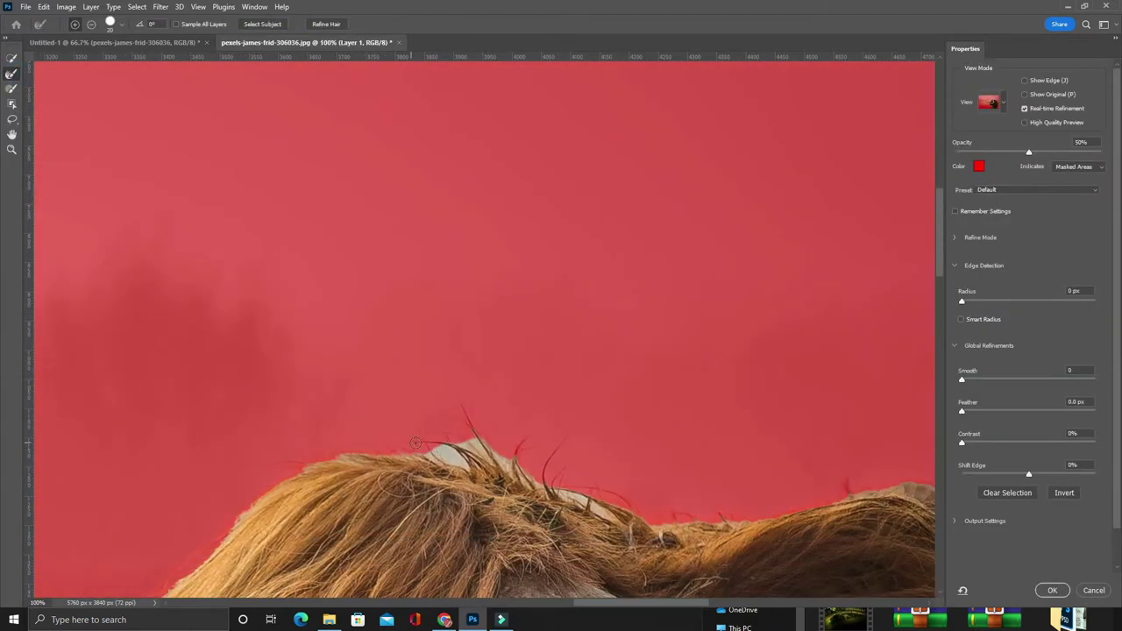
scroll(347, 409, down, 2)
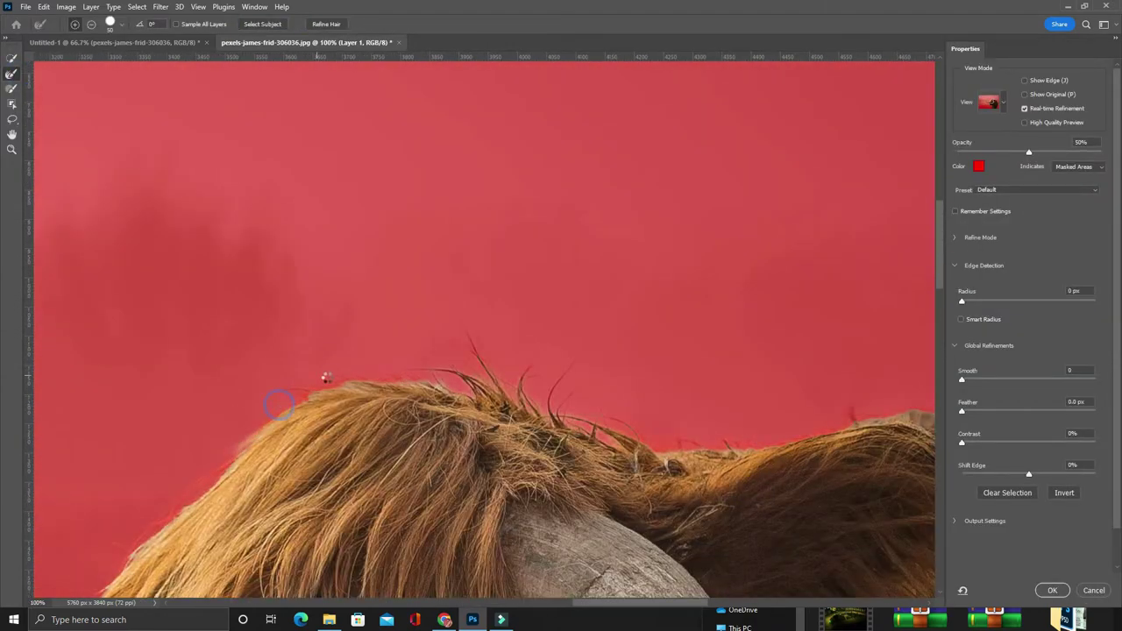
mouse_move(704, 455)
mouse_down()
mouse_move(618, 445)
mouse_move(494, 236)
mouse_up()
drag(551, 415, 366, 222)
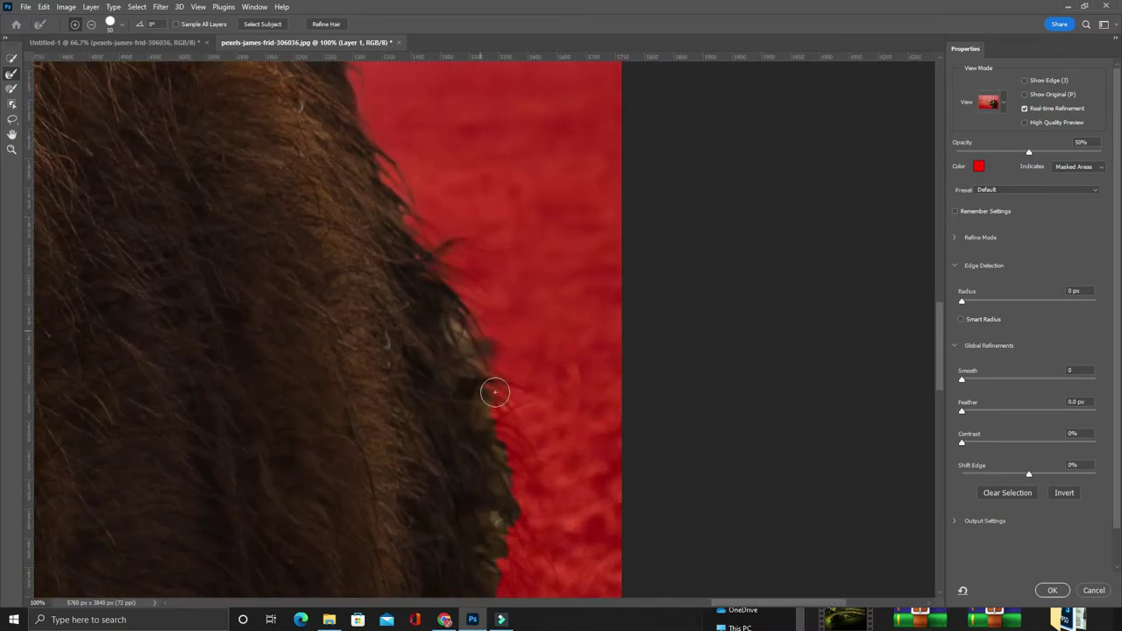
drag(489, 350, 496, 362)
drag(442, 526, 609, 229)
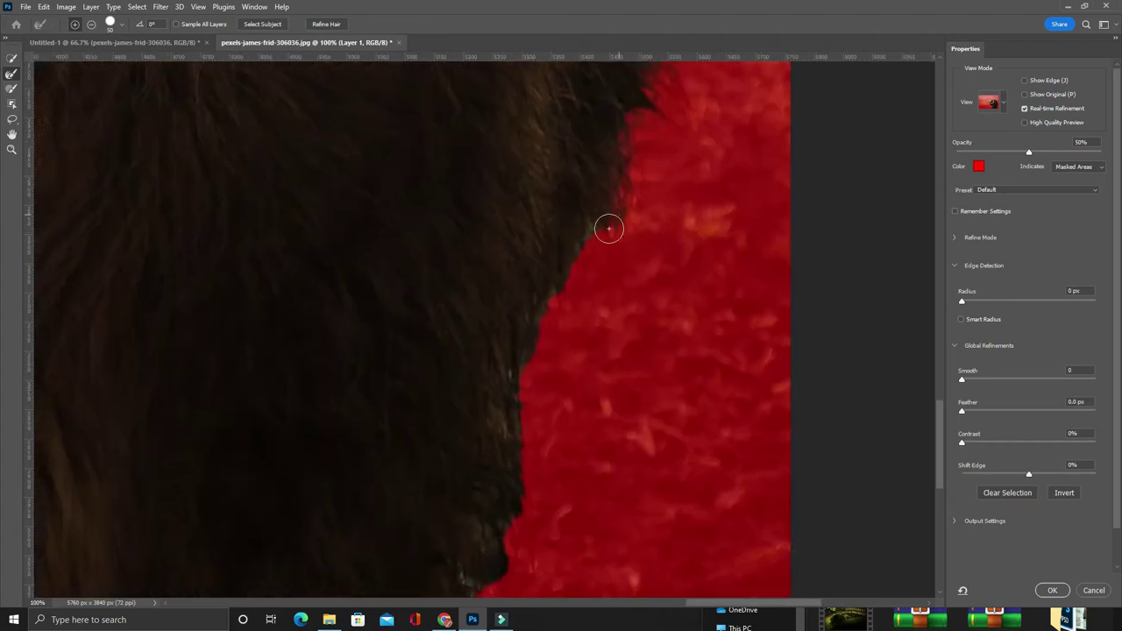
scroll(530, 384, down, 2)
scroll(475, 551, down, 5)
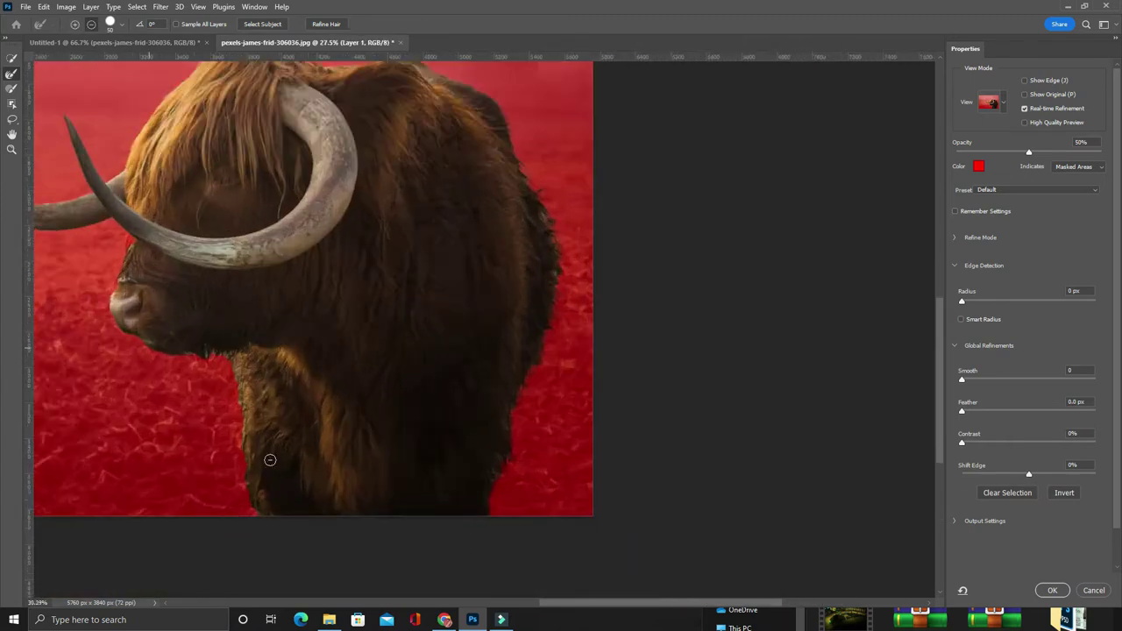
scroll(220, 453, up, 6)
Step: Refine the selection around the cow's side, chin, nose and crossing horns
drag(223, 439, 291, 280)
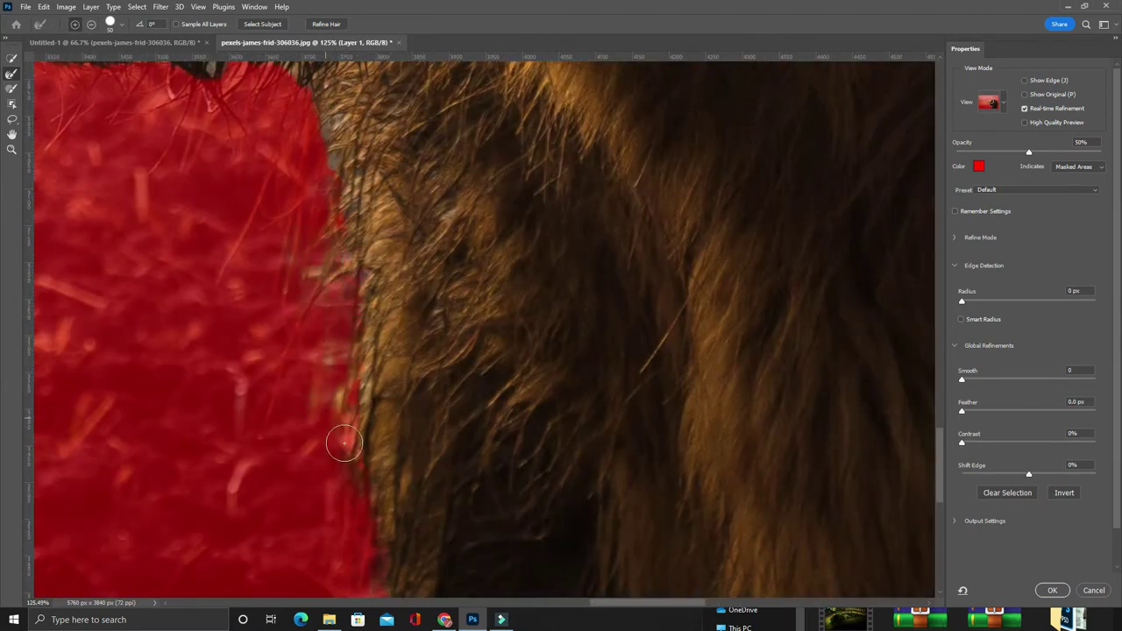
drag(339, 72, 405, 169)
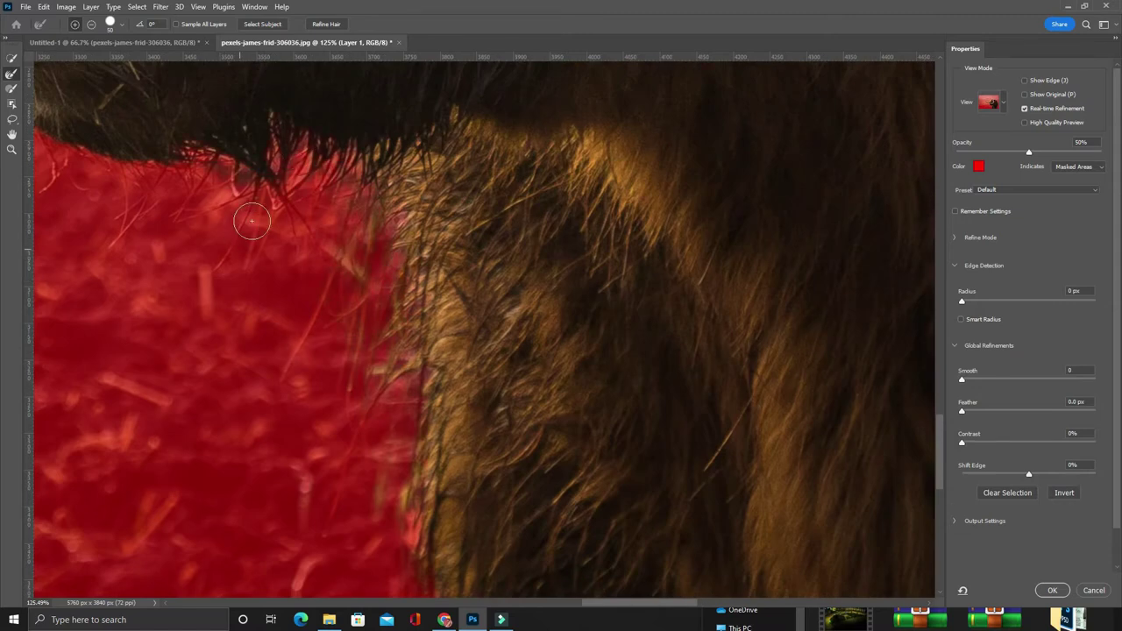
drag(69, 156, 279, 252)
drag(148, 183, 275, 266)
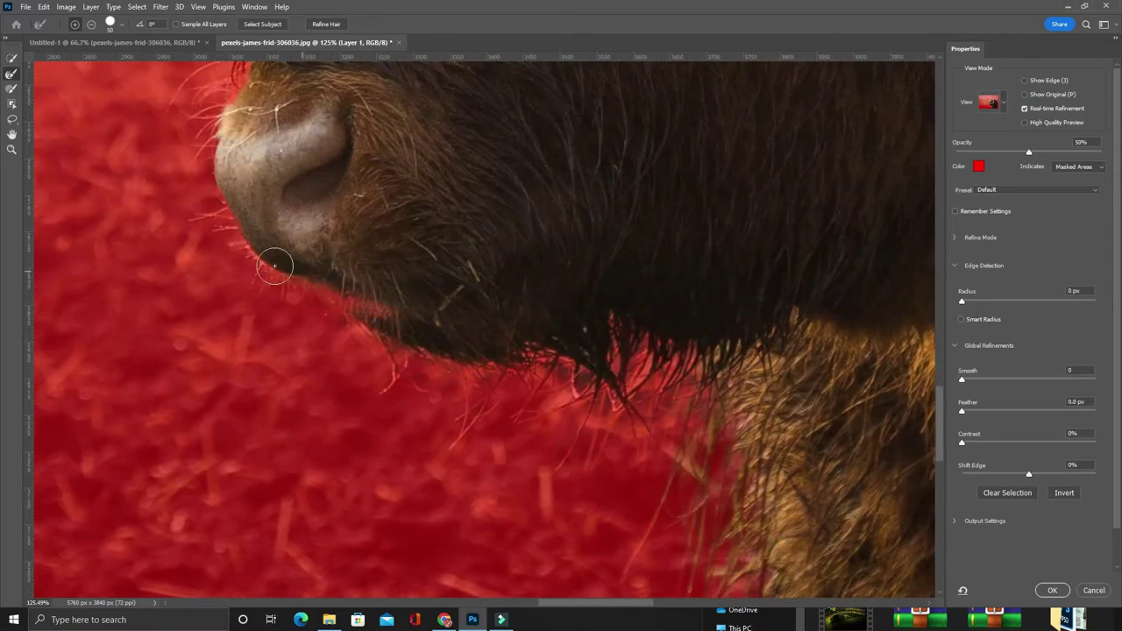
drag(224, 167, 285, 316)
drag(175, 175, 175, 377)
drag(131, 219, 351, 395)
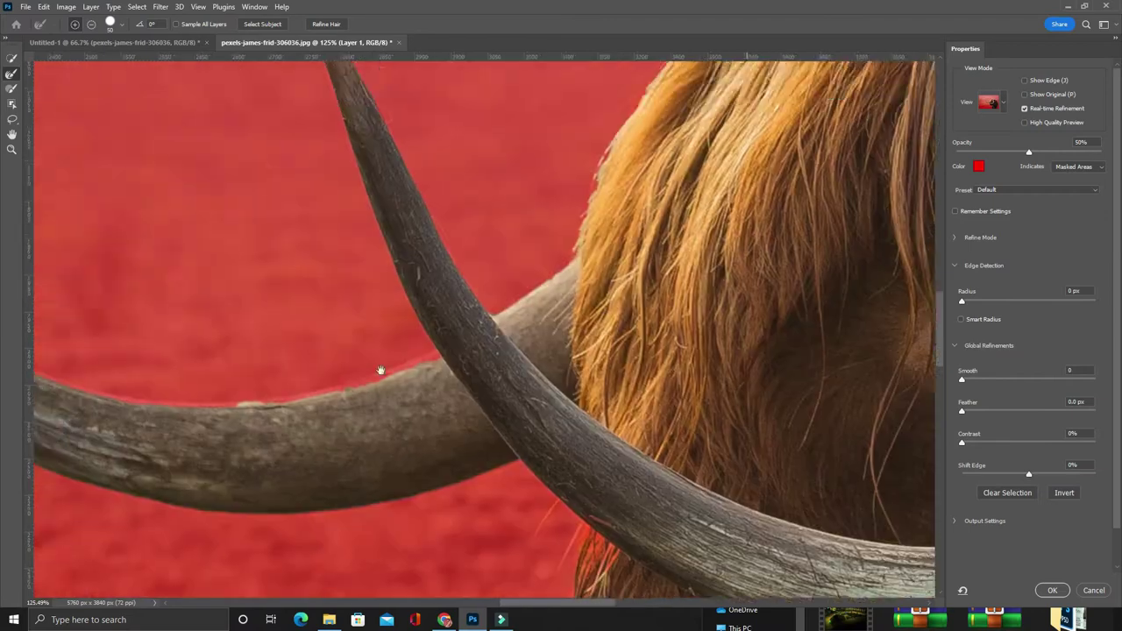
drag(350, 263, 462, 376)
drag(351, 290, 415, 378)
drag(666, 263, 403, 394)
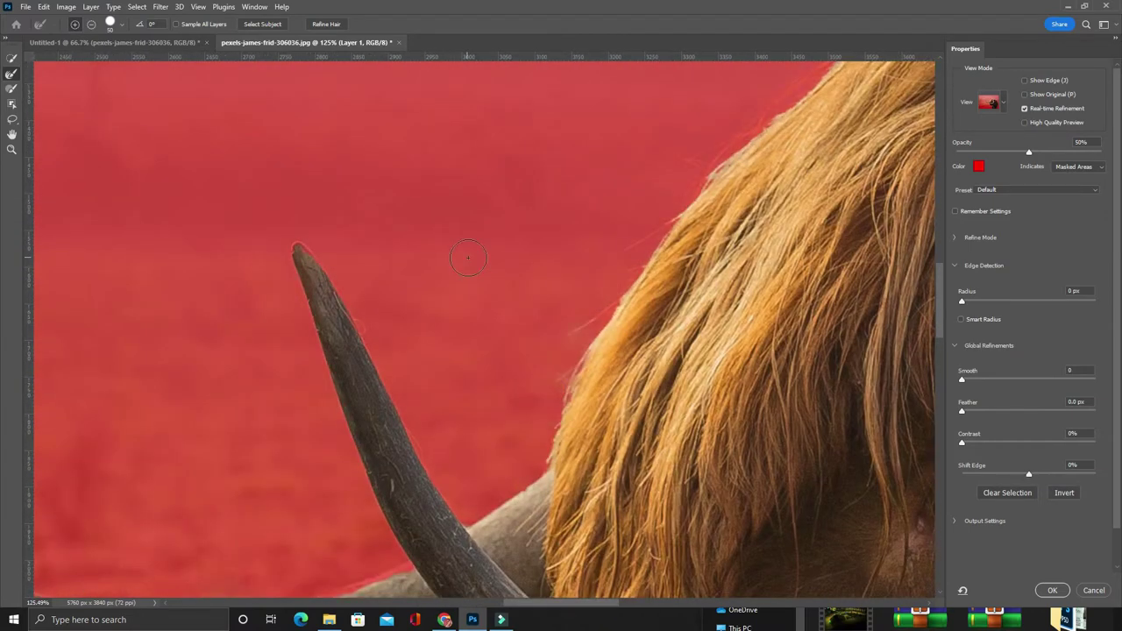
drag(679, 202, 476, 453)
Step: Apply the refined selection as a Layer 1 mask showing only the cow
click(1052, 590)
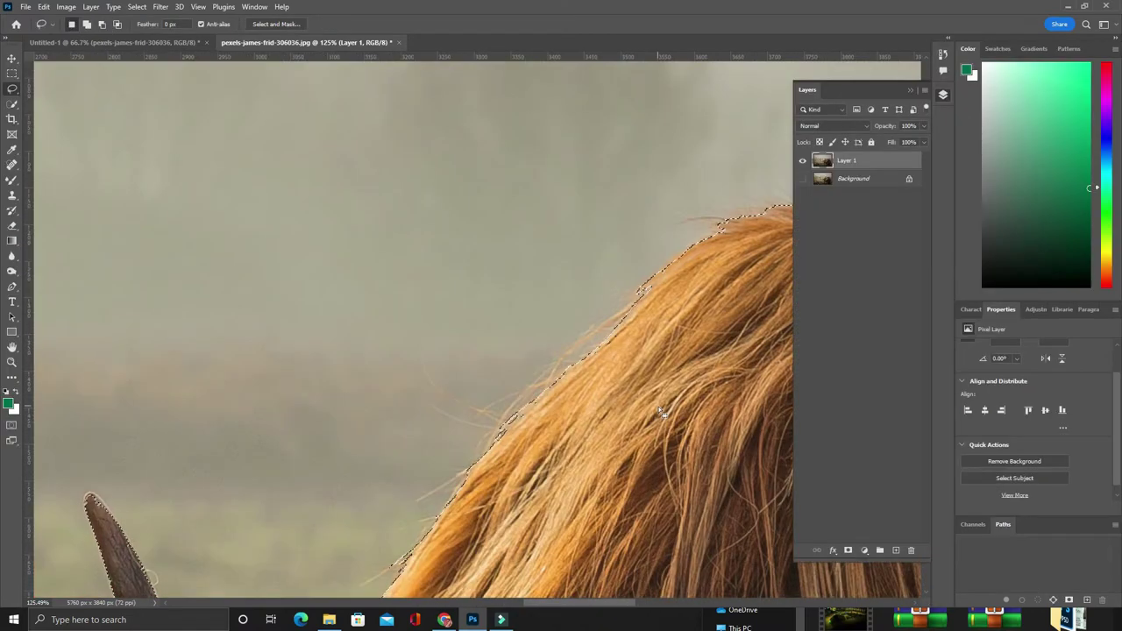
click(446, 620)
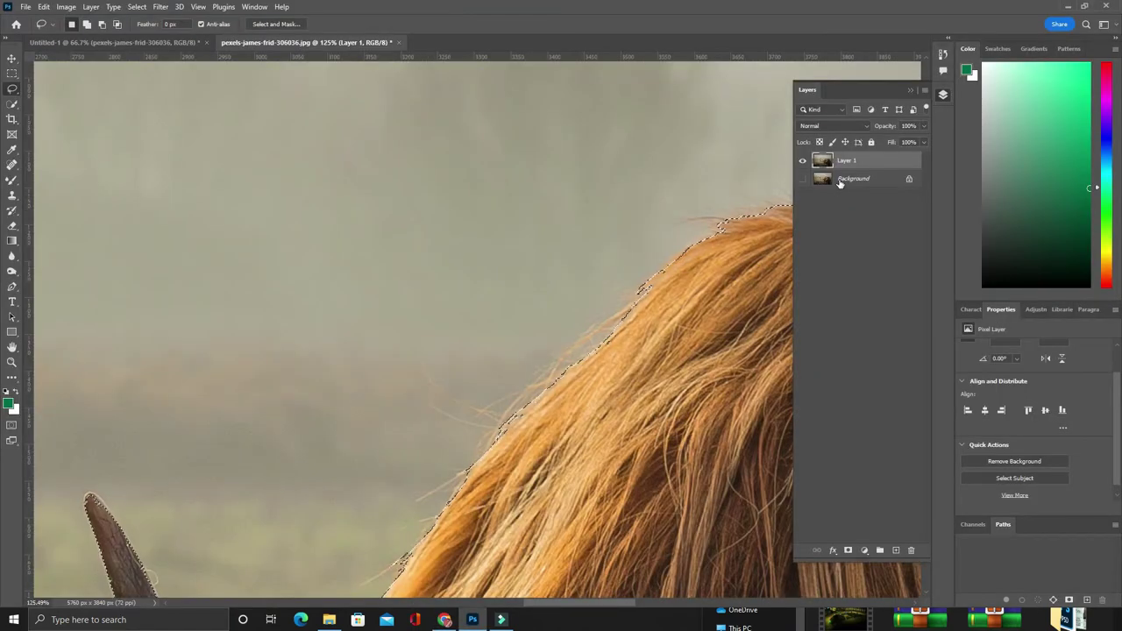
click(847, 550)
key(v)
mouse_move(614, 277)
mouse_down()
mouse_move(426, 297)
mouse_move(425, 359)
mouse_up()
key(b)
Step: Add a white Solid Color fill layer and move it below Layer 1
click(865, 550)
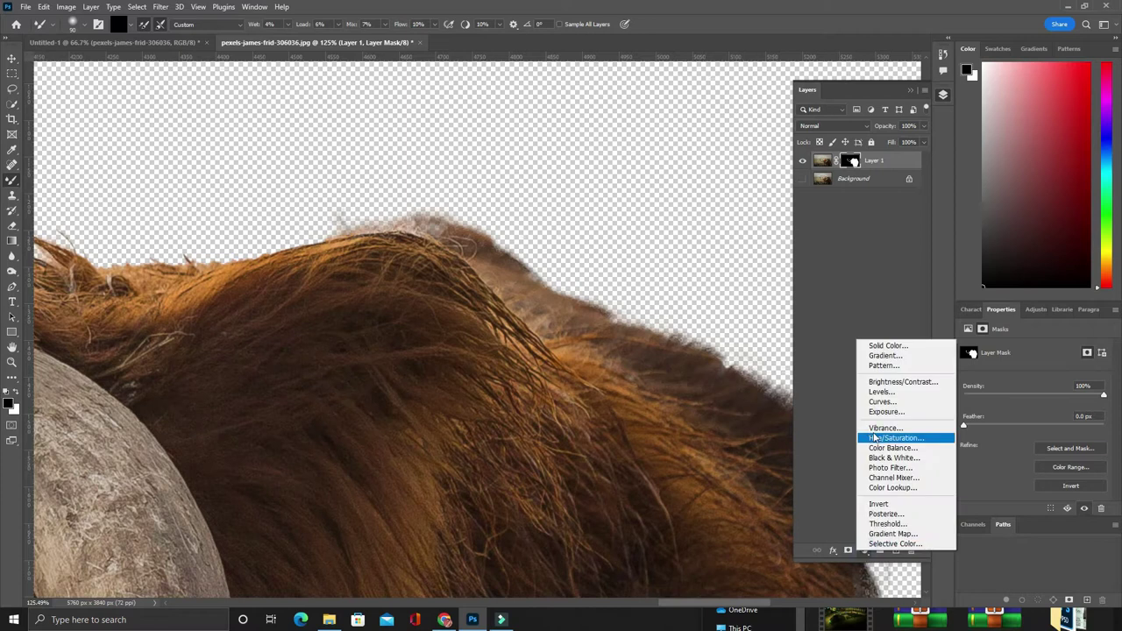
click(888, 345)
click(727, 184)
click(982, 181)
drag(872, 161, 872, 188)
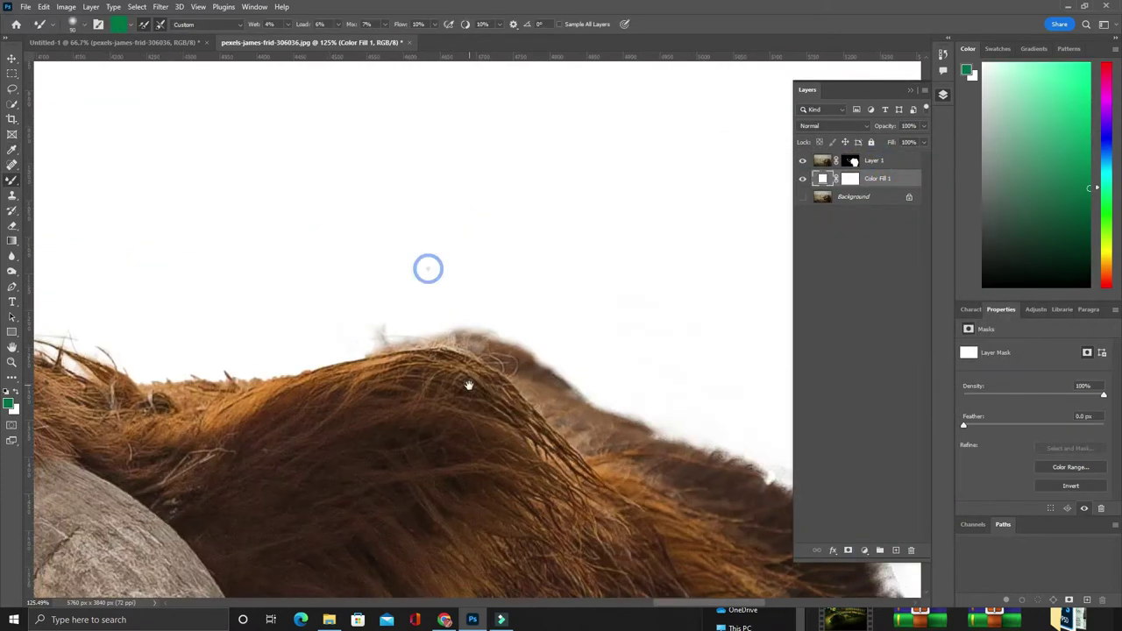
Step: Make the brush smaller and switch to the regular Brush Tool
right_click(254, 220)
key(Return)
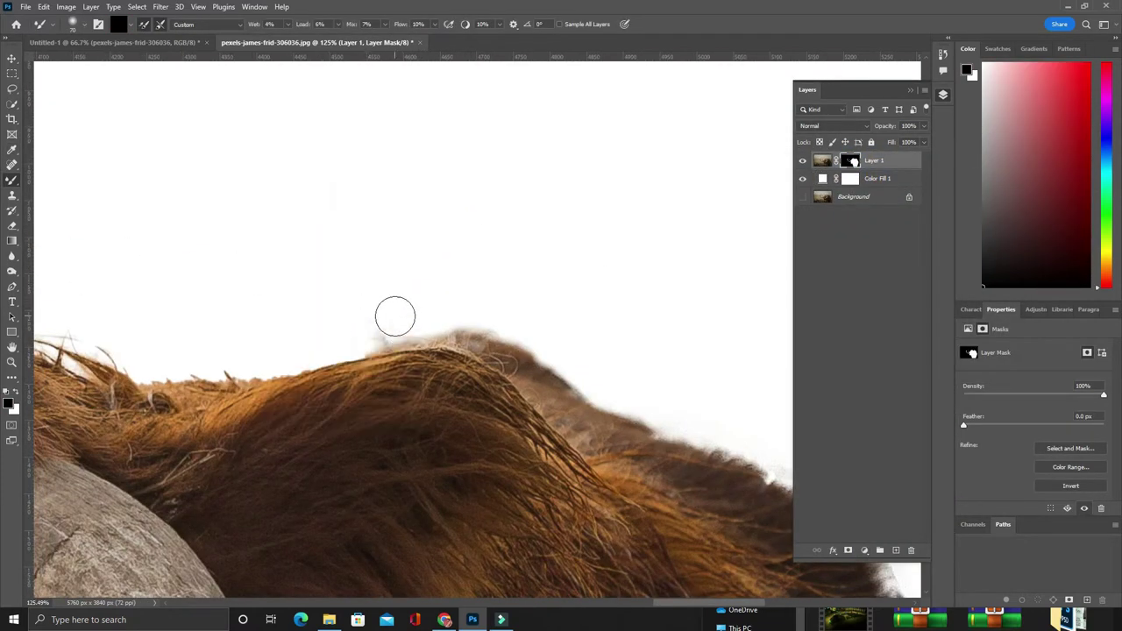
right_click(11, 180)
click(52, 182)
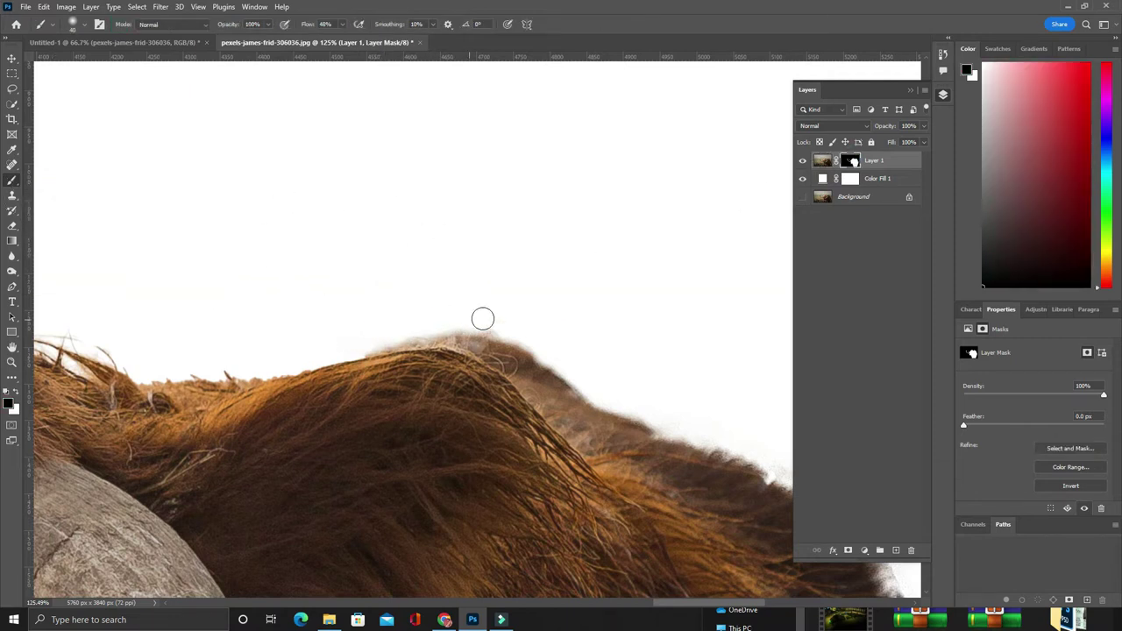
Step: Paint black on the Layer 1 mask along the cow's hair edges
drag(482, 318, 455, 247)
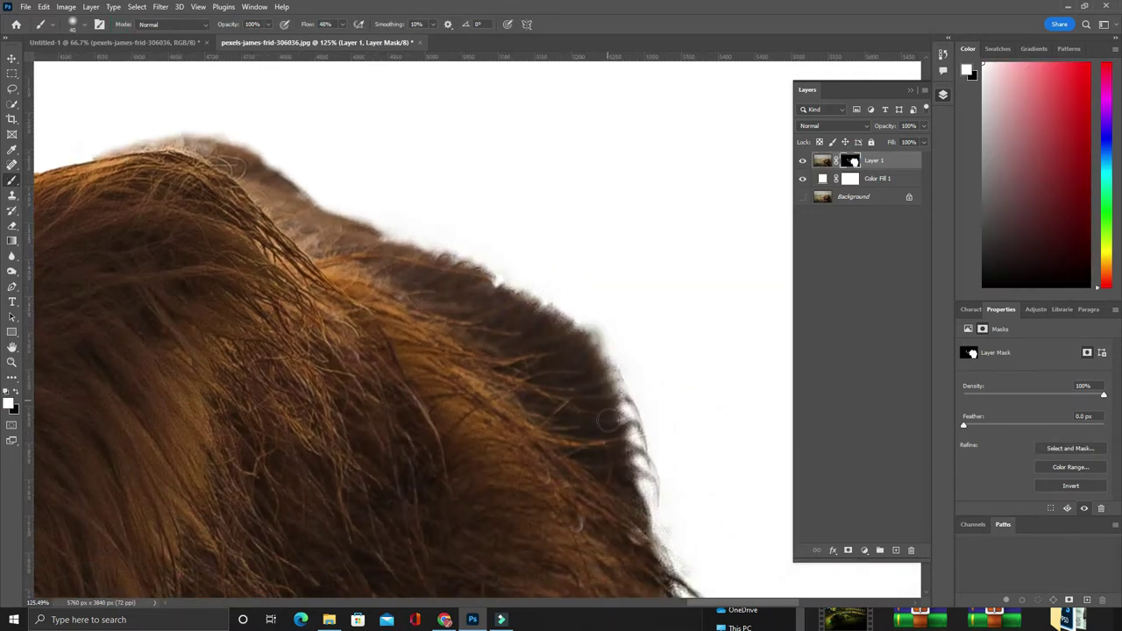
scroll(320, 362, up, 3)
scroll(331, 334, right, 2)
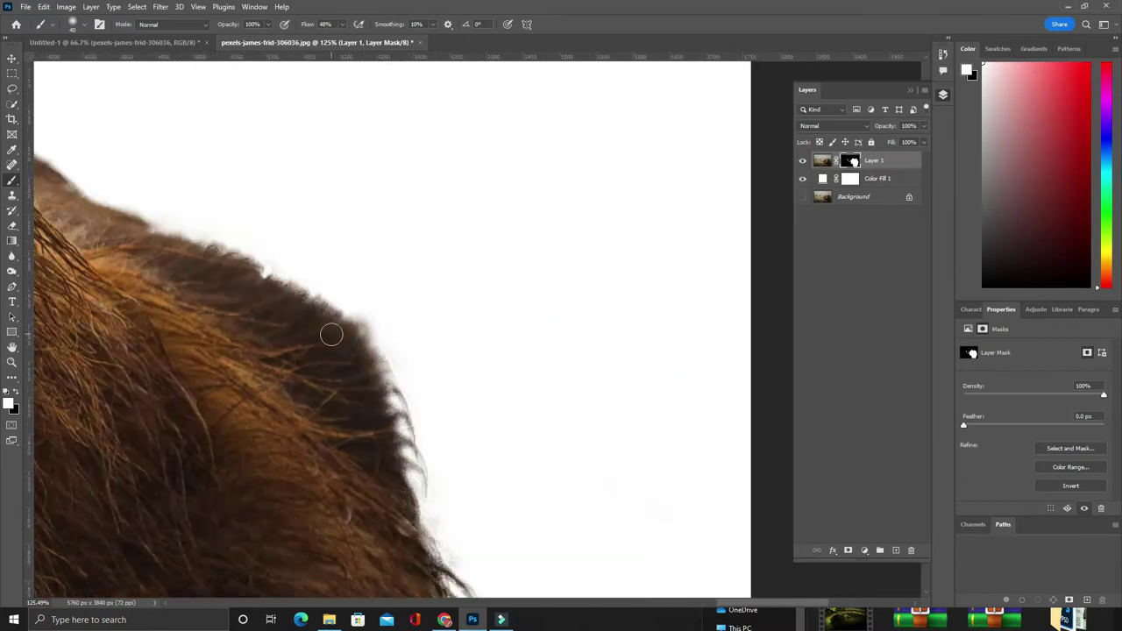
scroll(315, 313, right, 1)
scroll(307, 280, down, 3)
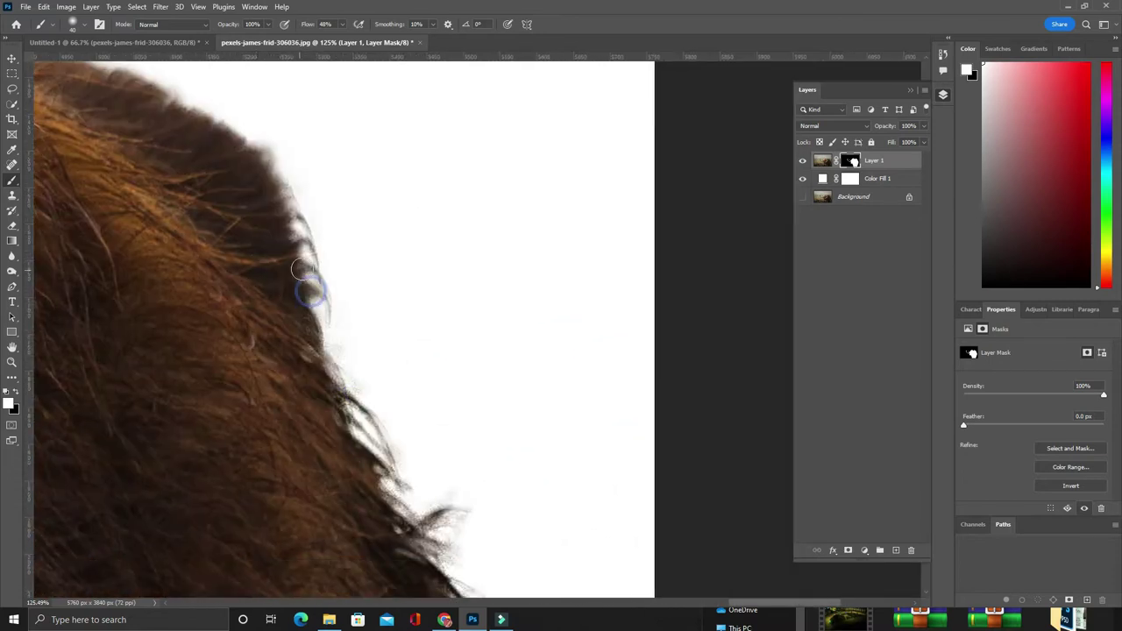
scroll(279, 202, down, 2)
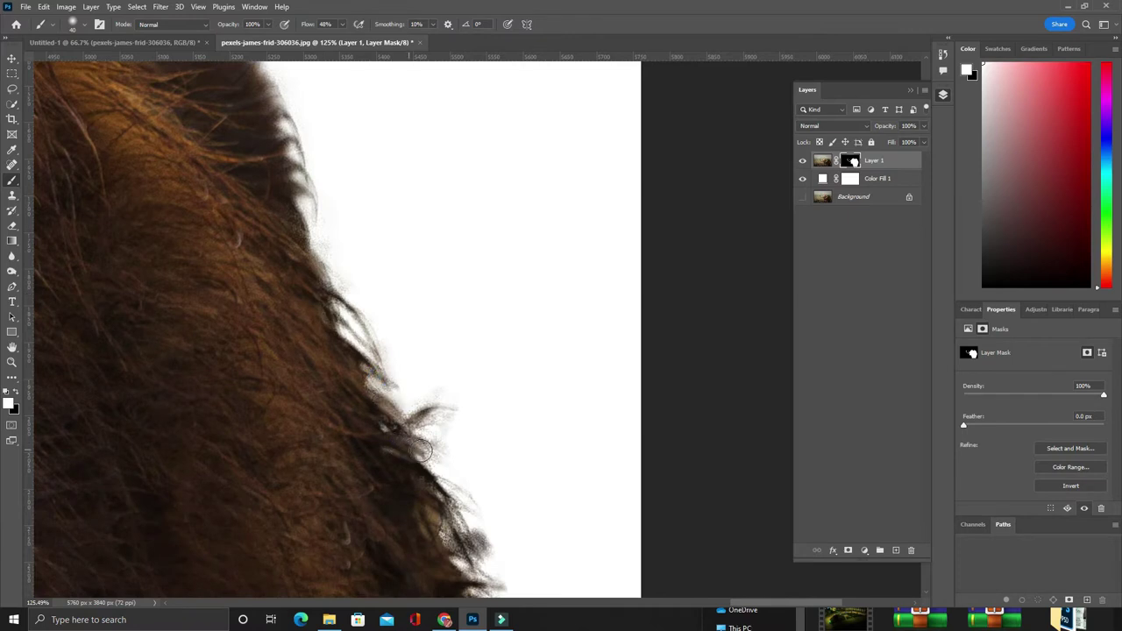
scroll(423, 452, down, 3)
scroll(429, 395, right, 1)
scroll(403, 272, right, 1)
scroll(370, 283, down, 3)
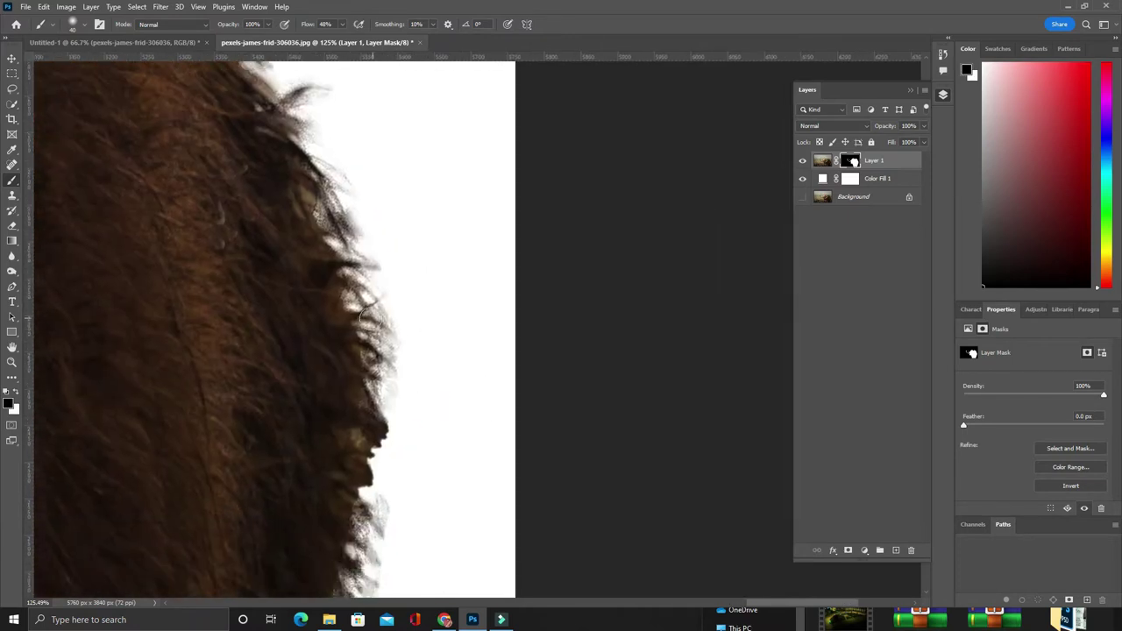
scroll(333, 292, right, 1)
scroll(342, 270, down, 3)
scroll(395, 295, left, 1)
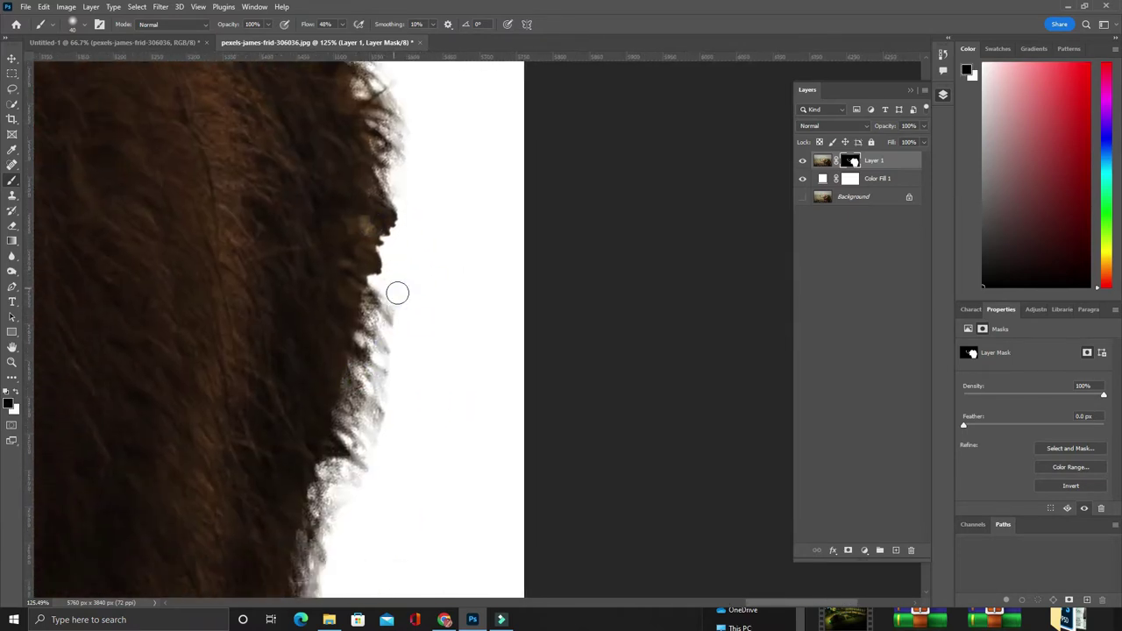
scroll(418, 369, left, 1)
scroll(456, 329, left, 1)
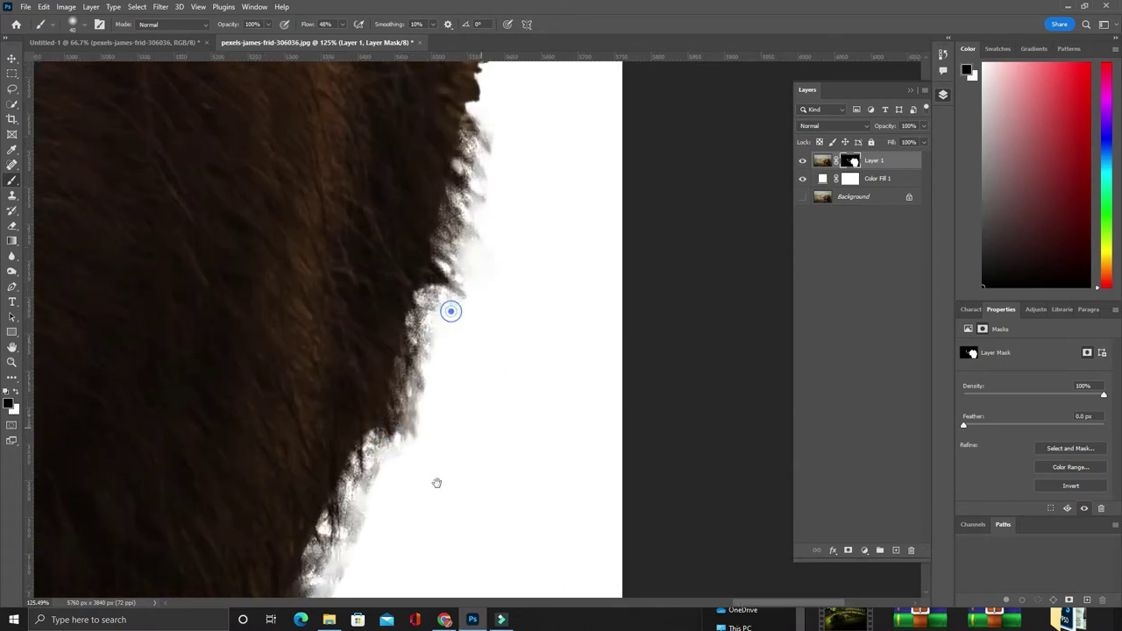
scroll(439, 368, left, 1)
scroll(473, 377, left, 1)
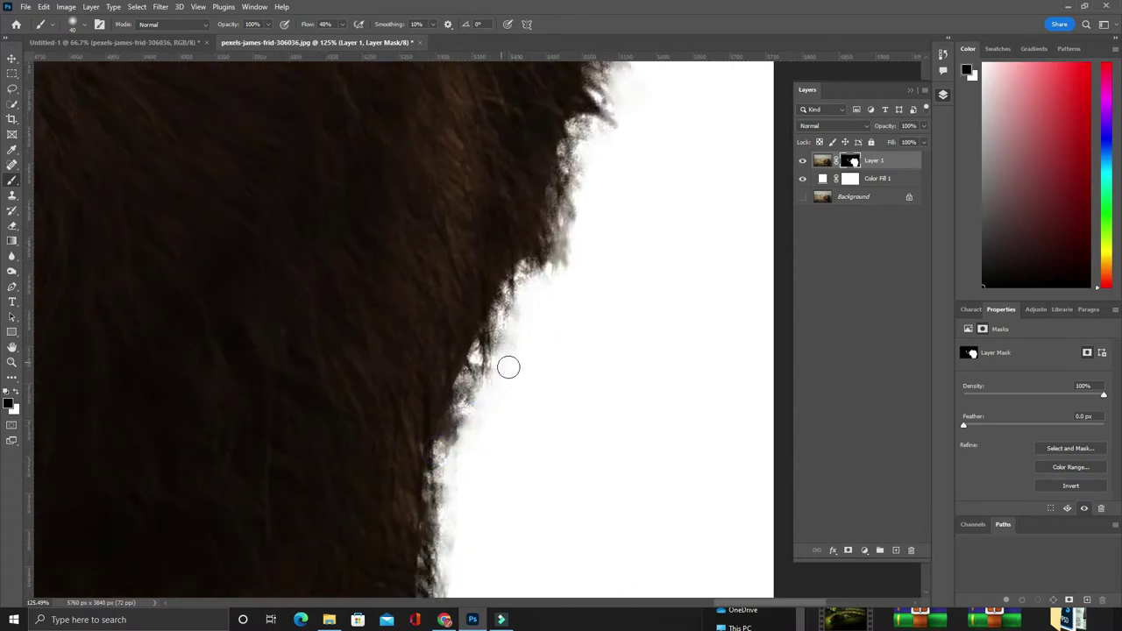
scroll(513, 333, left, 1)
scroll(515, 304, down, 1)
scroll(524, 307, down, 1)
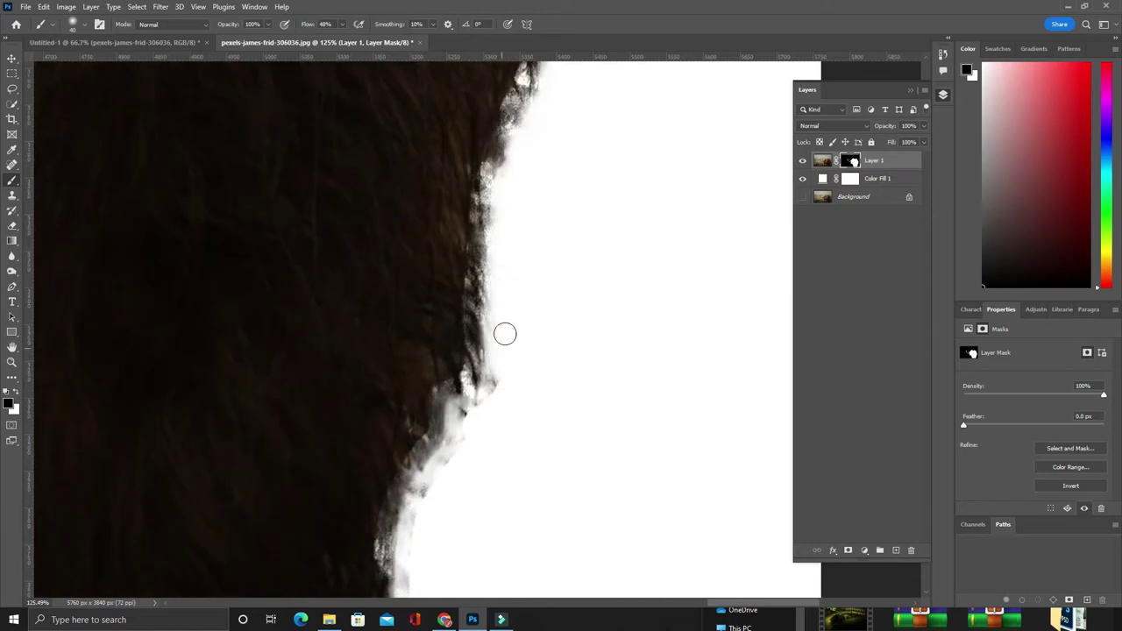
scroll(499, 350, left, 1)
scroll(497, 355, down, 1)
scroll(491, 350, down, 2)
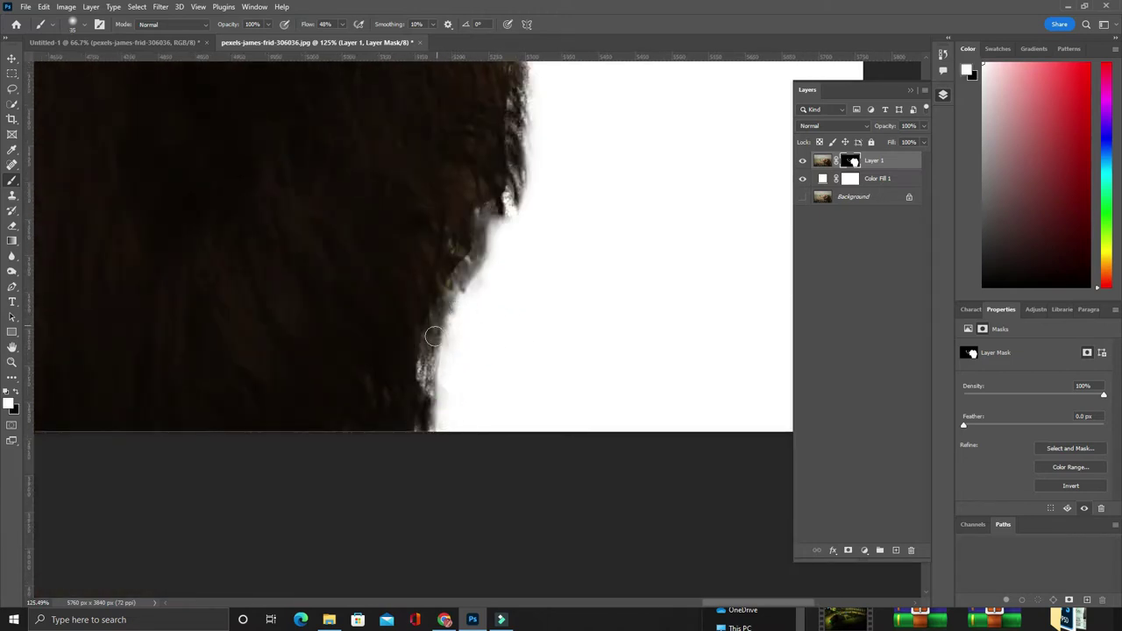
Step: Clean up the light fringe along the cow's hair edge on the mask
drag(434, 336, 430, 305)
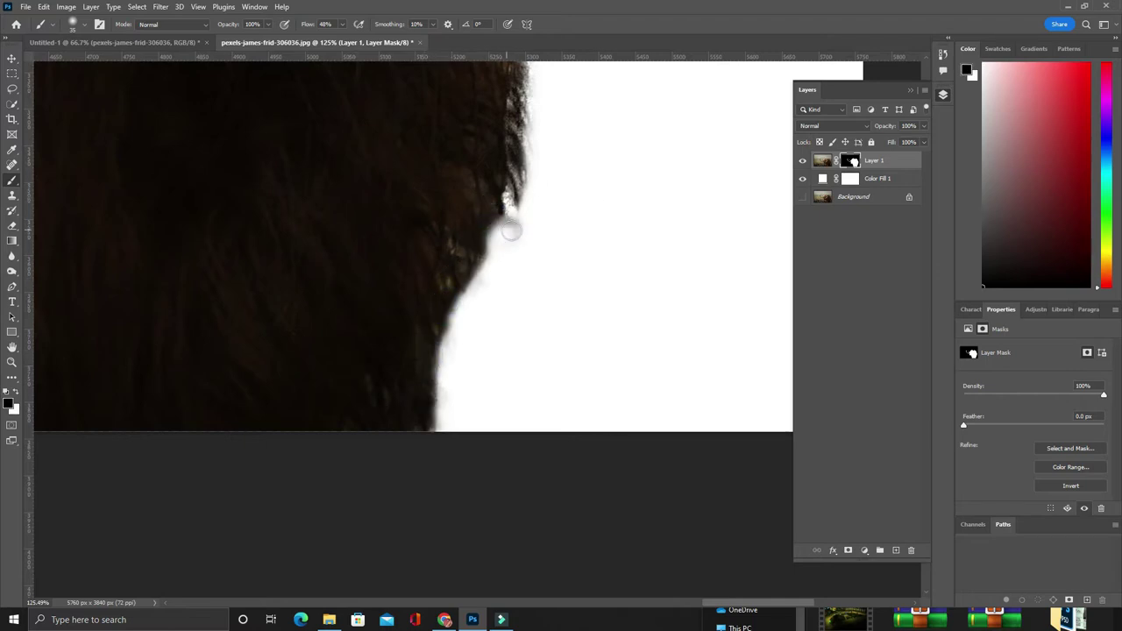
scroll(512, 231, left, 5)
scroll(517, 351, up, 2)
scroll(518, 401, left, 2)
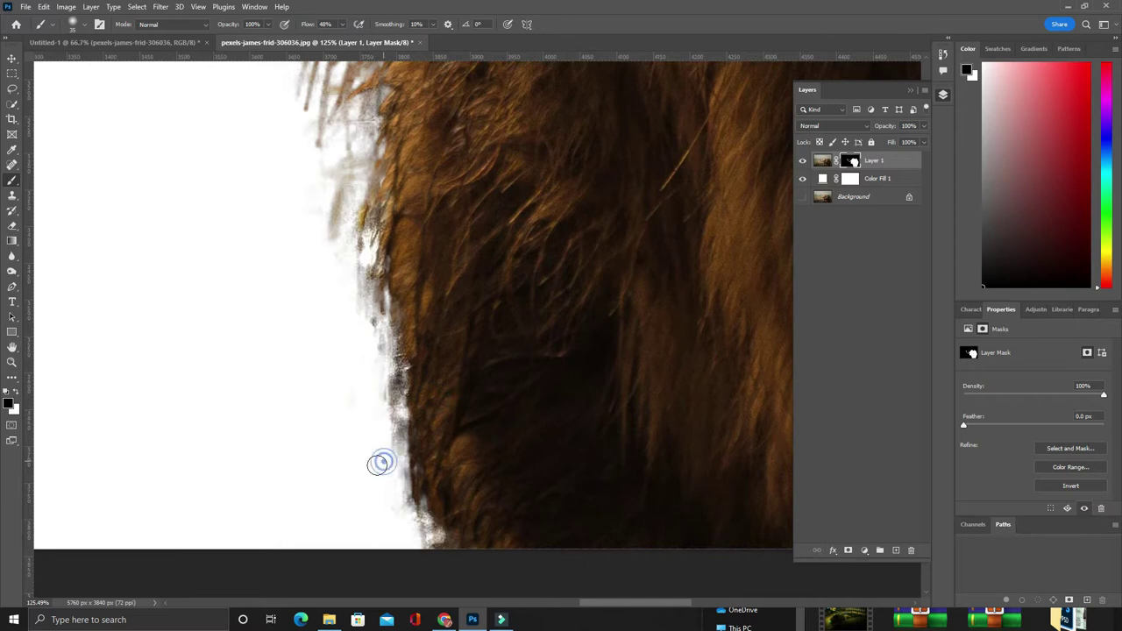
scroll(410, 558, up, 5)
Step: Paint white on the mask to restore hidden hair around the nose and chin
key(x)
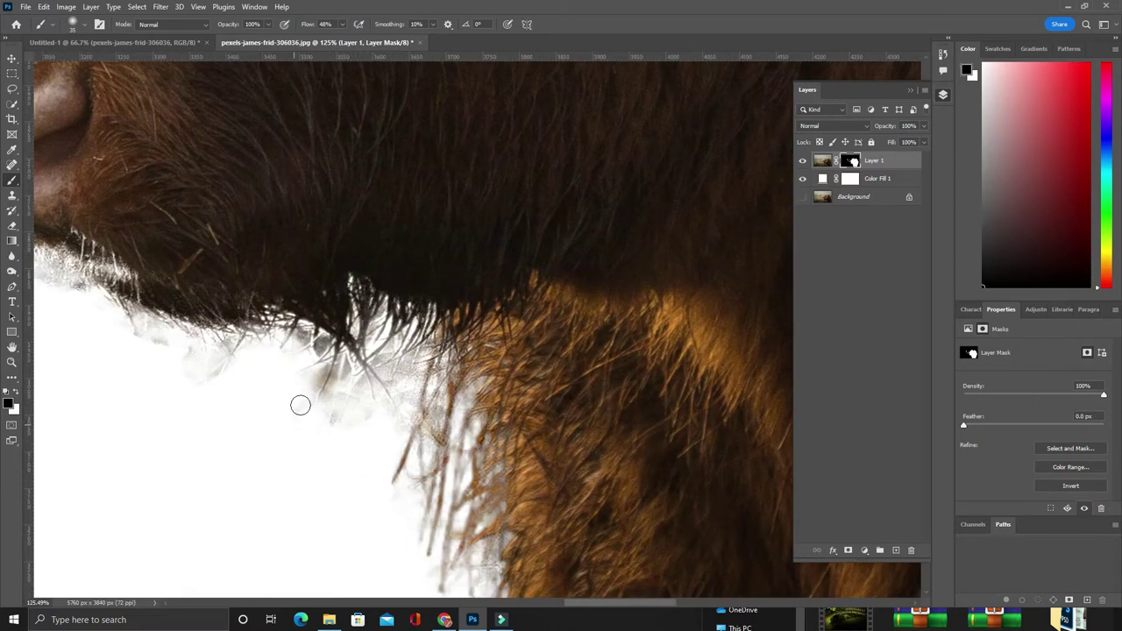
scroll(247, 396, up, 2)
scroll(247, 396, left, 3)
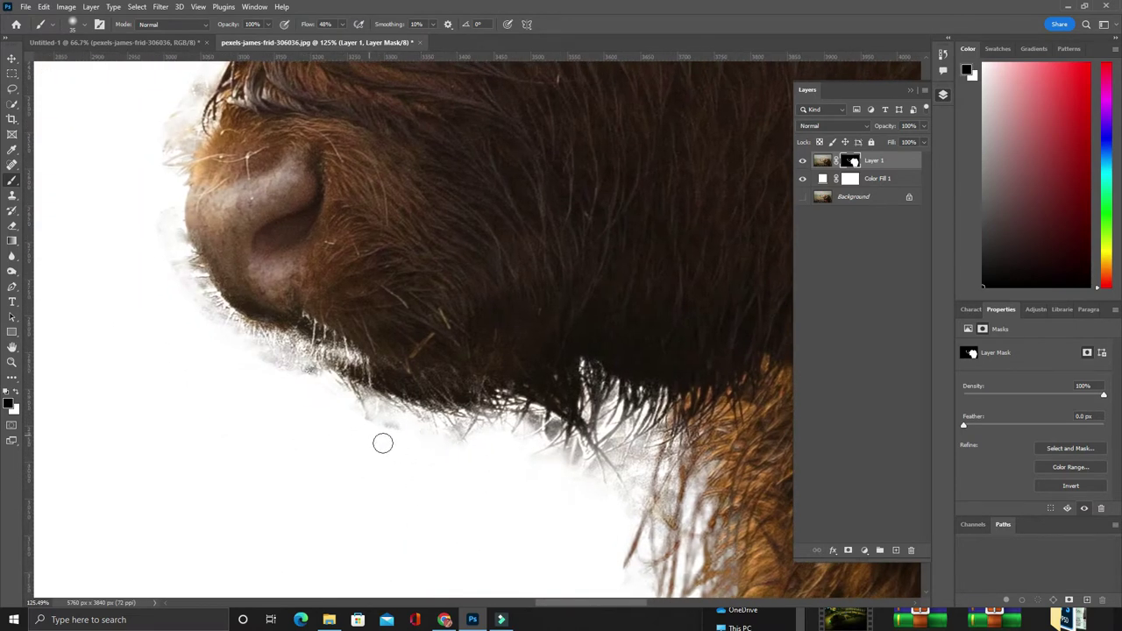
scroll(419, 558, up, 2)
scroll(419, 558, left, 3)
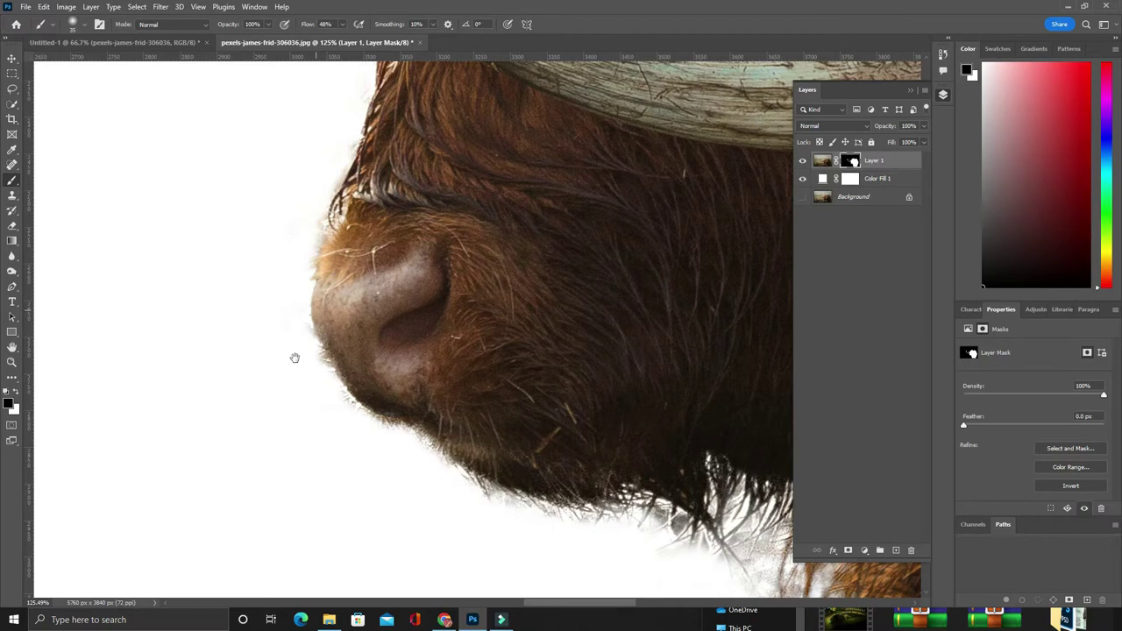
scroll(294, 358, up, 5)
scroll(360, 471, left, 3)
scroll(427, 311, up, 2)
scroll(427, 311, left, 2)
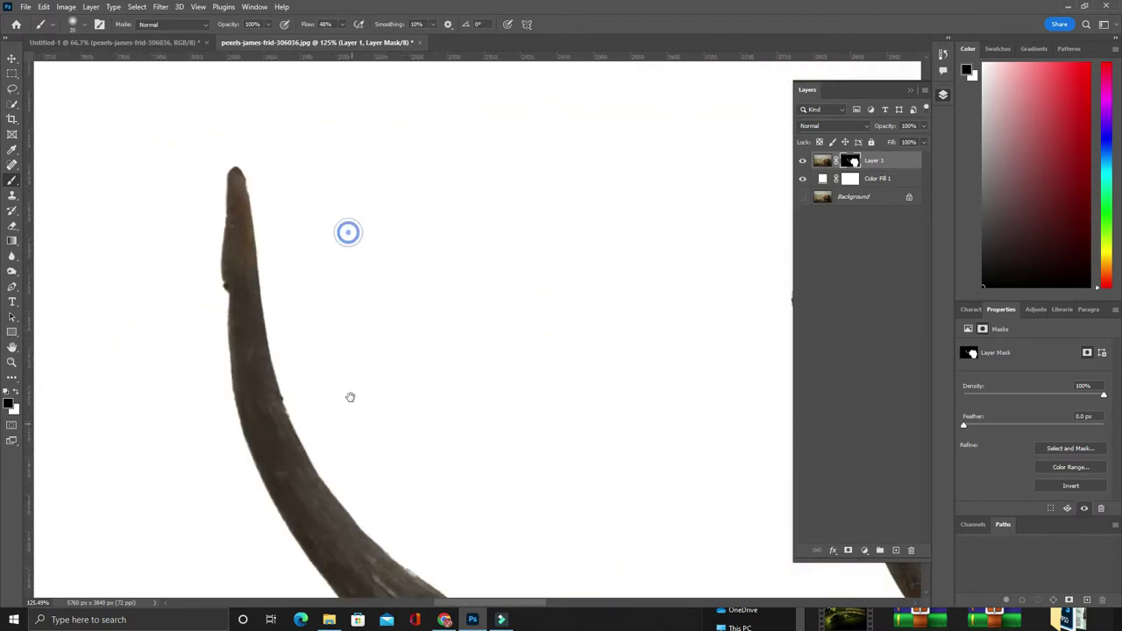
scroll(348, 231, up, 3)
scroll(531, 356, up, 3)
scroll(523, 313, right, 2)
key(ctrl+0)
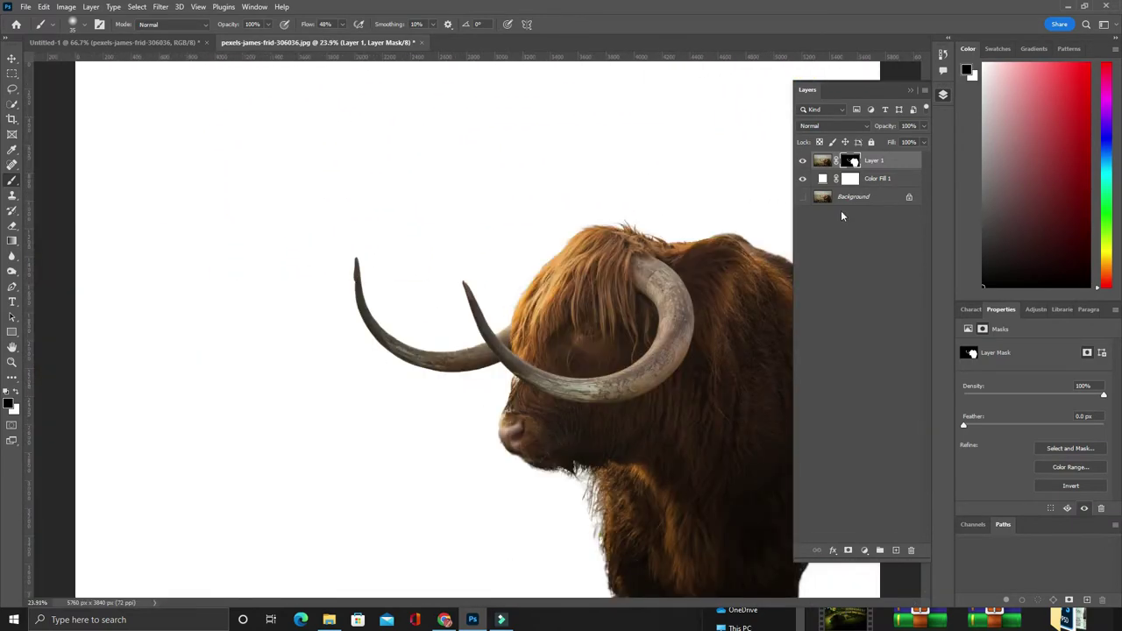
Step: Make a merged Layer 1 copy of the cut-out cow, convert it to a smart object and rasterize
key(ctrl+j)
right_click(865, 162)
click(912, 289)
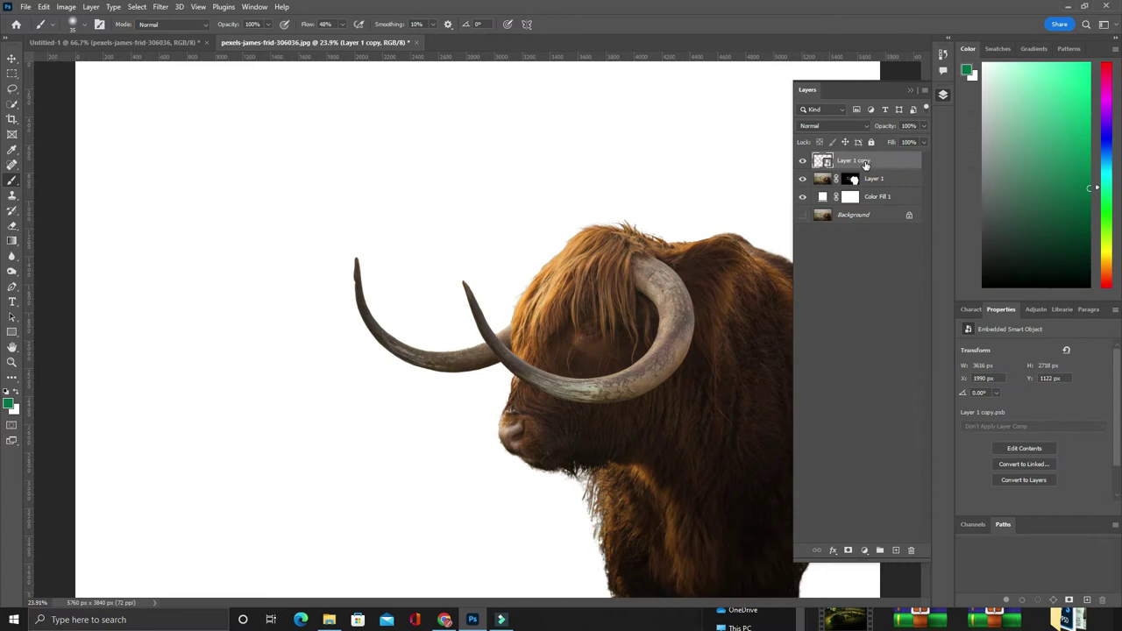
key(Return)
right_click(847, 162)
click(875, 313)
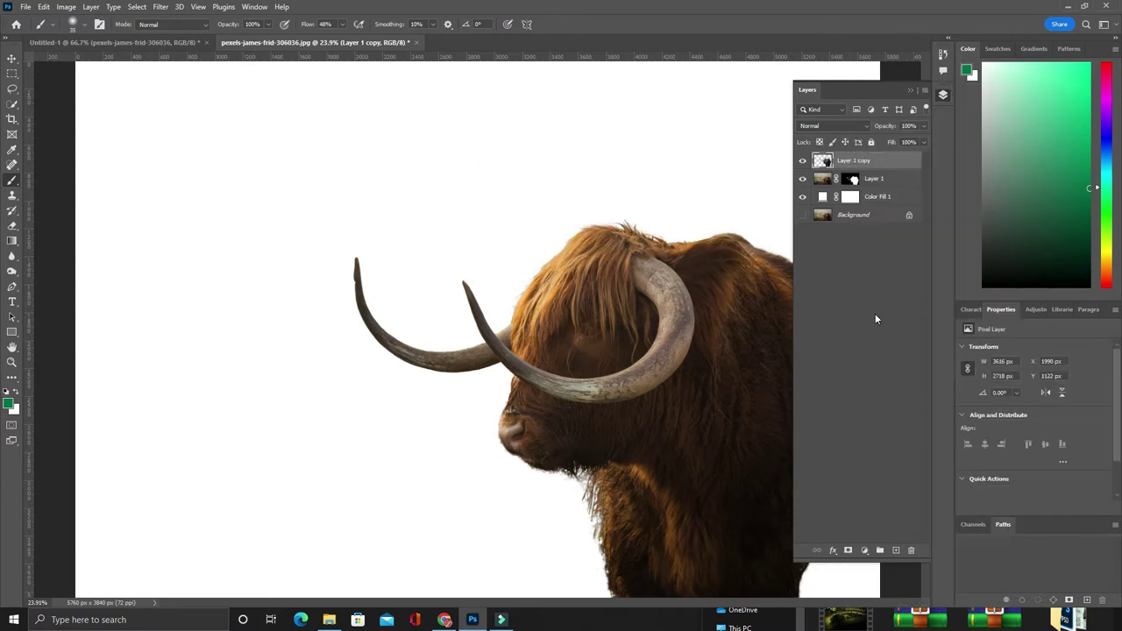
click(597, 260)
click(871, 167)
Step: Bring the cow layers into Untitled-1 and close the original cow photo
click(316, 42)
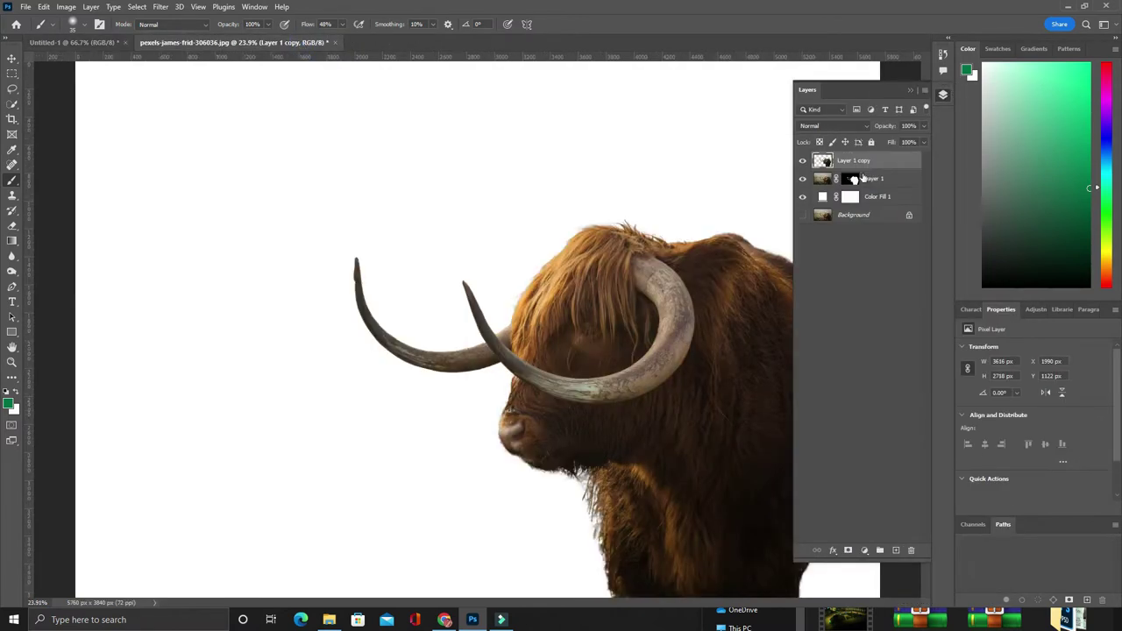
click(79, 42)
click(289, 44)
click(543, 231)
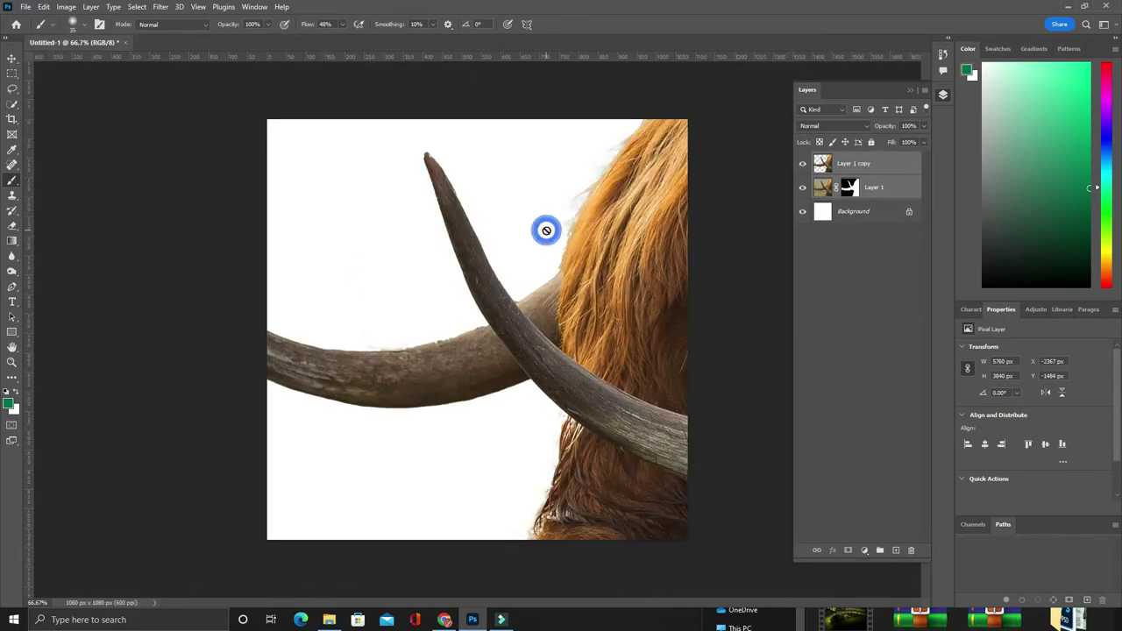
Step: Scale the cow down to fit the square canvas and flip it horizontally
key(ctrl+t)
key(ctrl+minus)
mouse_move(371, 442)
mouse_down()
mouse_move(509, 355)
mouse_move(476, 383)
mouse_up()
drag(398, 349, 476, 349)
right_click(476, 349)
click(526, 574)
Step: Enlarge the cow slightly, place it at the lower left and commit at 1036 × 779 px
key(ctrl+plus)
drag(473, 251, 478, 226)
drag(412, 351, 432, 352)
key(Return)
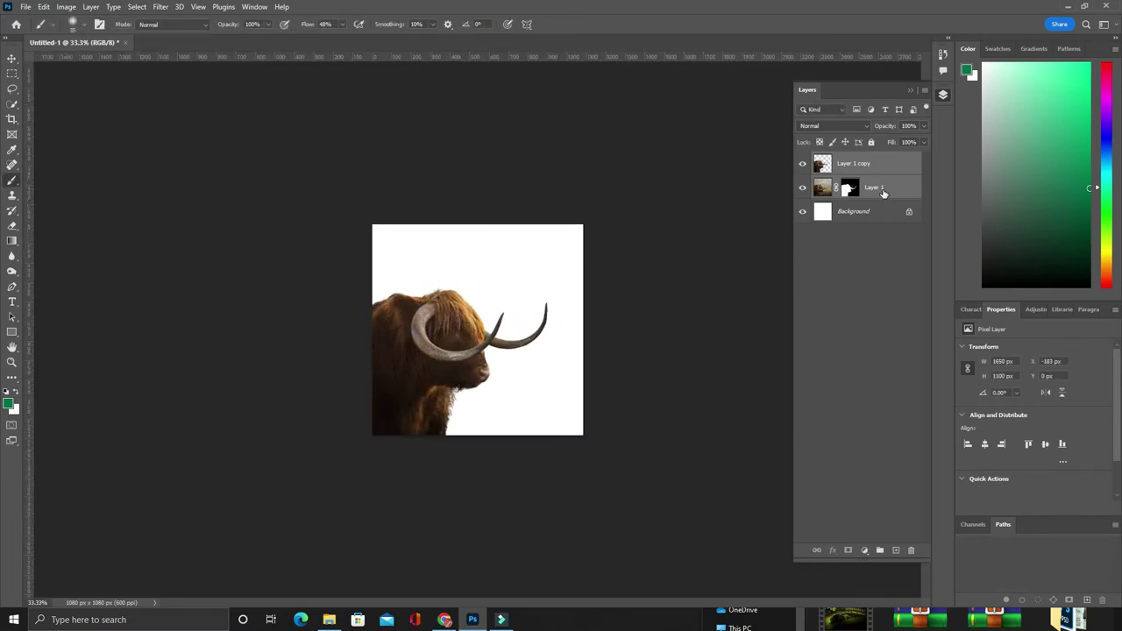
key(ctrl+plus)
key(v)
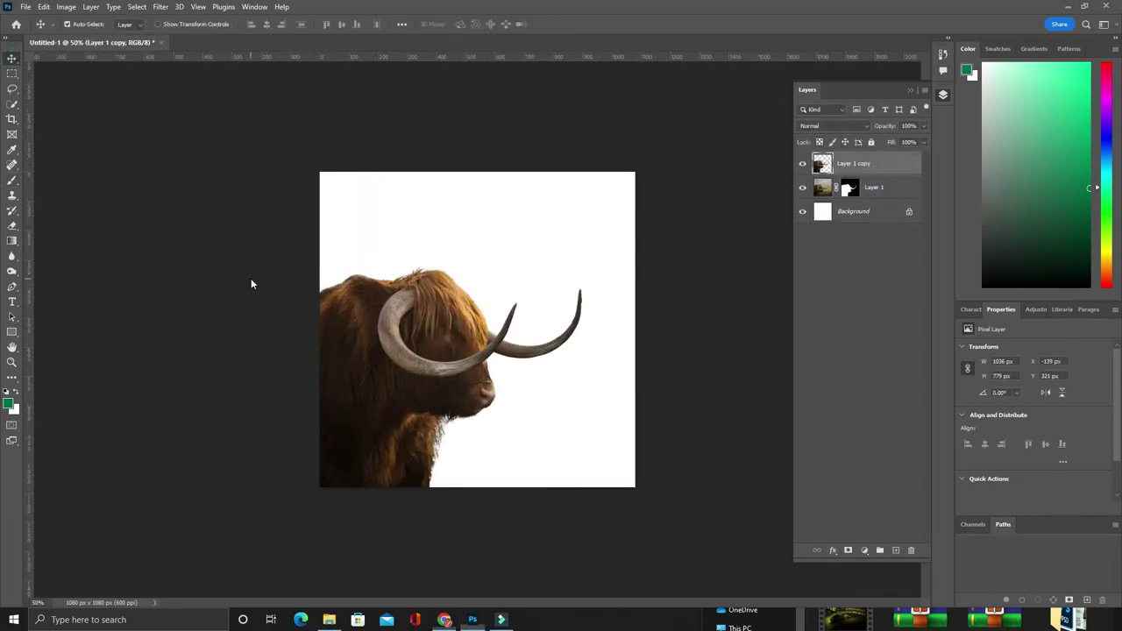
key(alt+Tab)
key(alt+Tab)
Step: Hide Layer 1 and add a Hue/Saturation adjustment layer above Layer 1 copy
click(90, 6)
click(802, 187)
drag(923, 125, 880, 139)
click(855, 351)
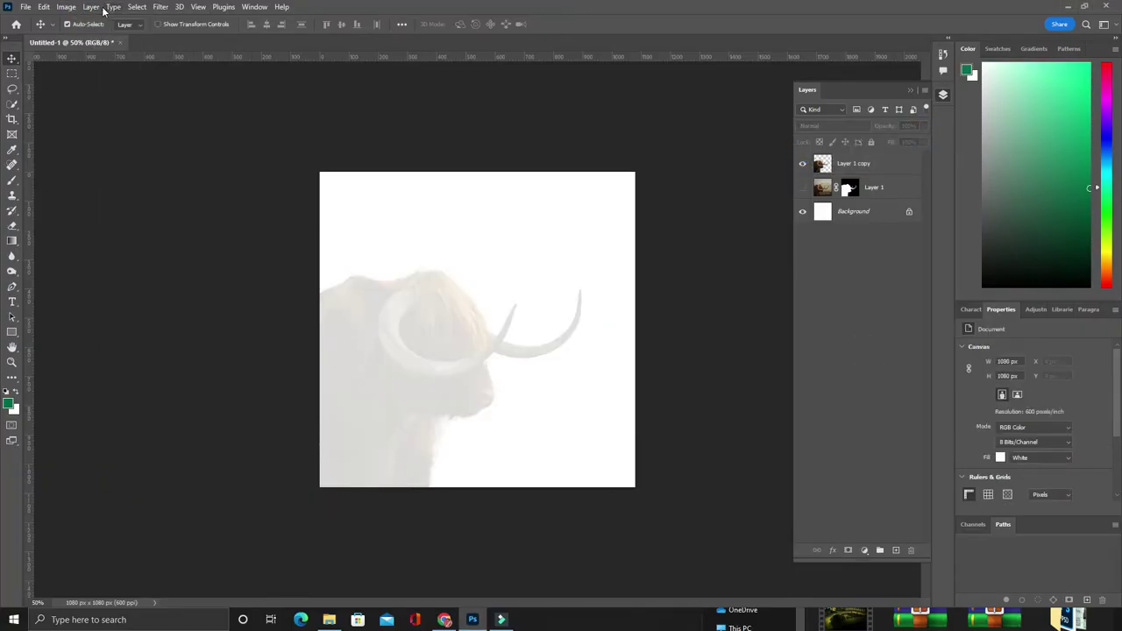
click(91, 6)
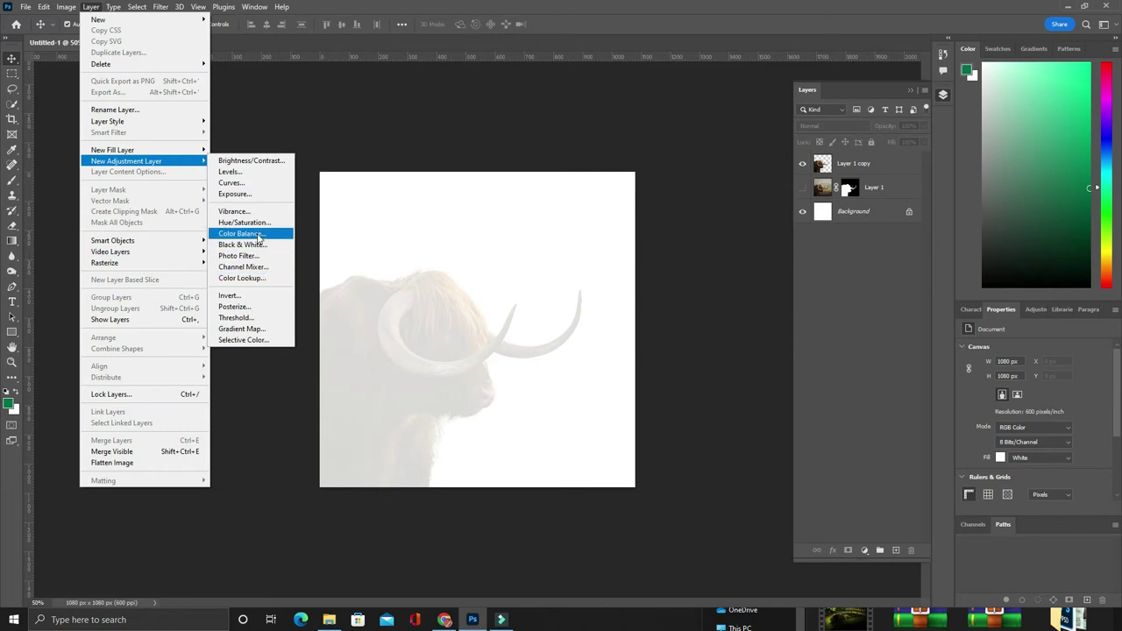
click(245, 230)
click(868, 187)
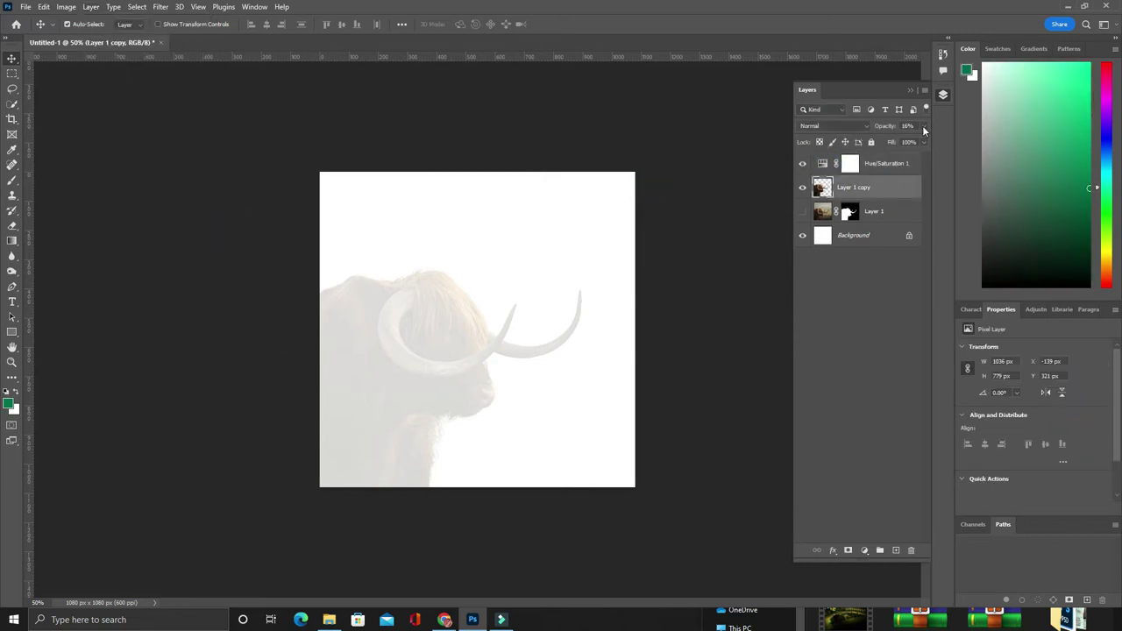
drag(908, 143, 924, 137)
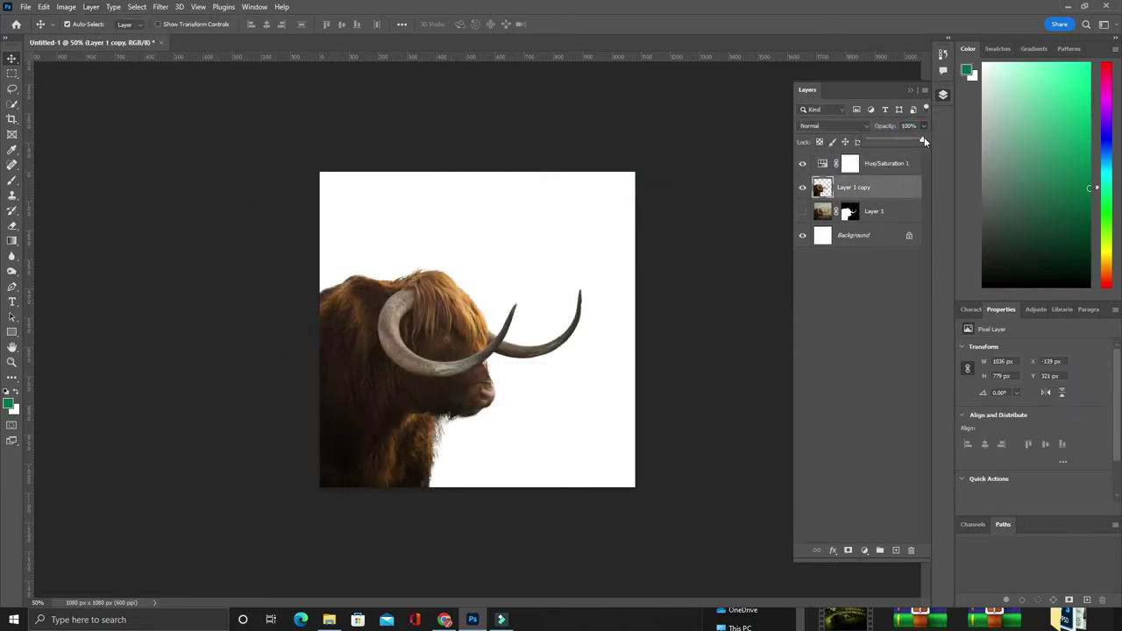
Step: Colorize the cow dark teal with Hue 156 and Saturation 25
click(887, 165)
mouse_move(1034, 392)
mouse_down()
mouse_move(1044, 393)
mouse_move(1017, 394)
mouse_move(1036, 392)
mouse_up()
mouse_move(1033, 415)
mouse_down()
mouse_move(1019, 441)
mouse_move(1009, 440)
mouse_up()
mouse_move(1041, 397)
mouse_down()
mouse_move(1063, 400)
mouse_move(1043, 397)
mouse_up()
click(1021, 455)
Step: Clip the Hue/Saturation 1 adjustment so it tints only the cow layer
click(854, 187)
right_click(877, 163)
click(977, 336)
click(847, 328)
Step: Place the landscape photo from Downloads into the canvas as a smart object
click(800, 615)
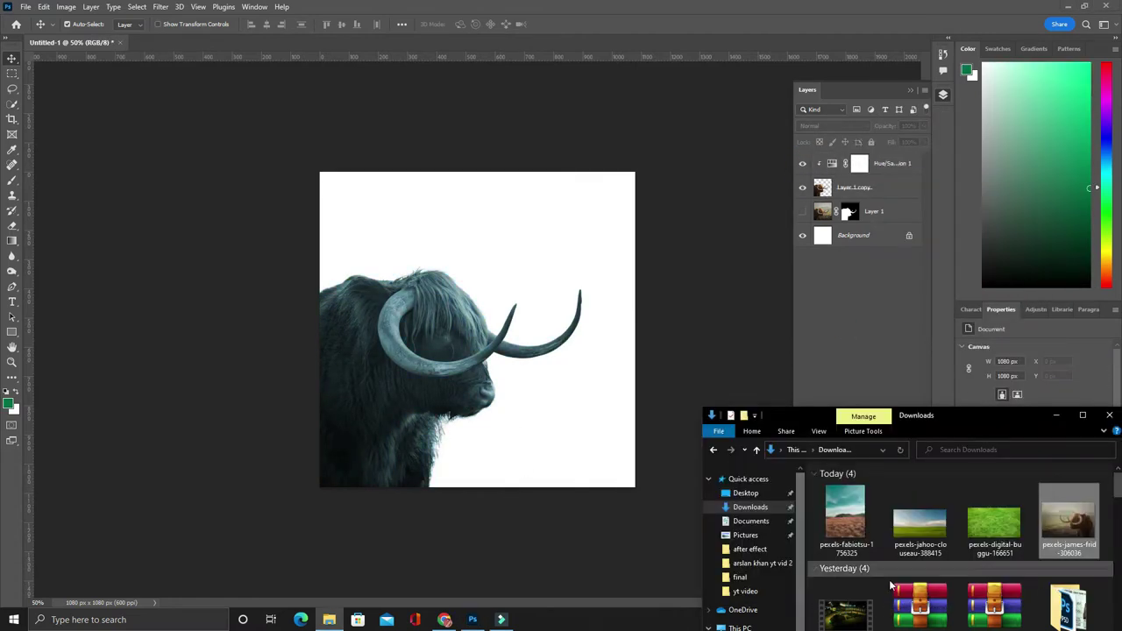
drag(843, 532, 570, 449)
key(Return)
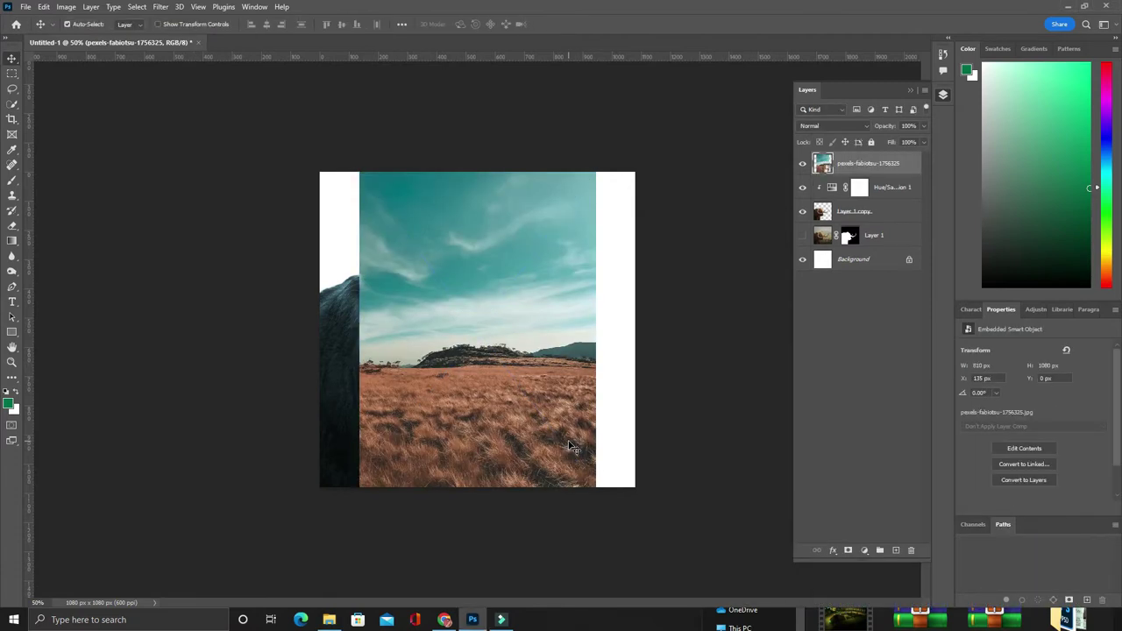
double_click(827, 171)
click(354, 42)
Step: Duplicate the landscape layer, shift the copy down to show more sky, and delete the original
right_click(860, 163)
click(833, 230)
key(ctrl+t)
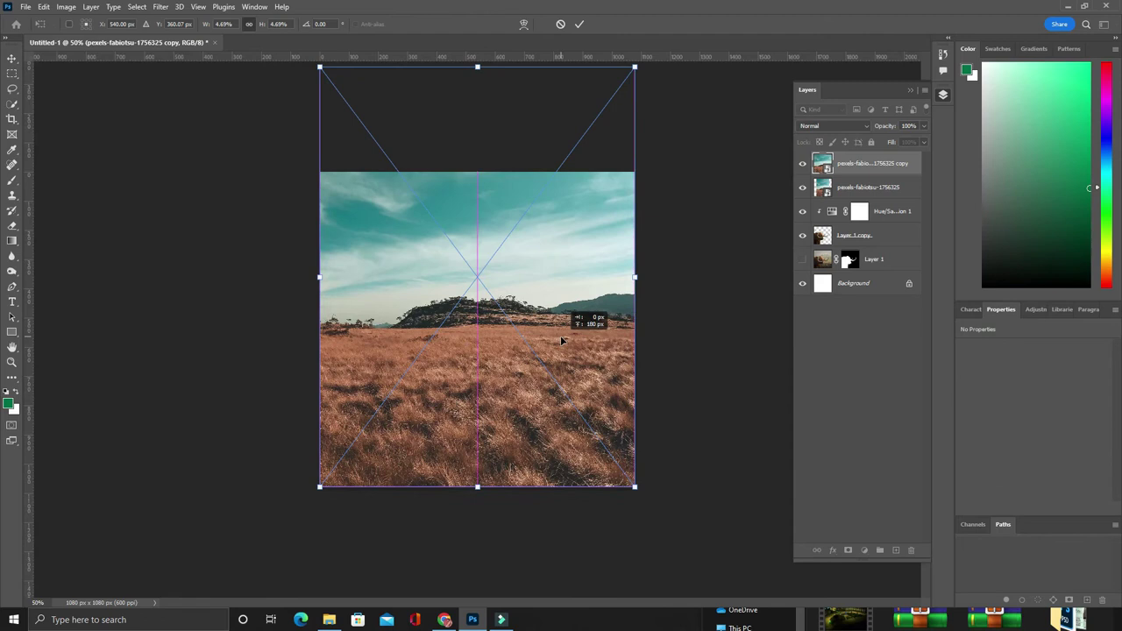
key(Return)
drag(551, 321, 555, 444)
click(868, 186)
key(Delete)
Step: Rasterize the landscape copy, erase its grassland, and move it below the cow
right_click(868, 163)
click(885, 325)
key(m)
key(e)
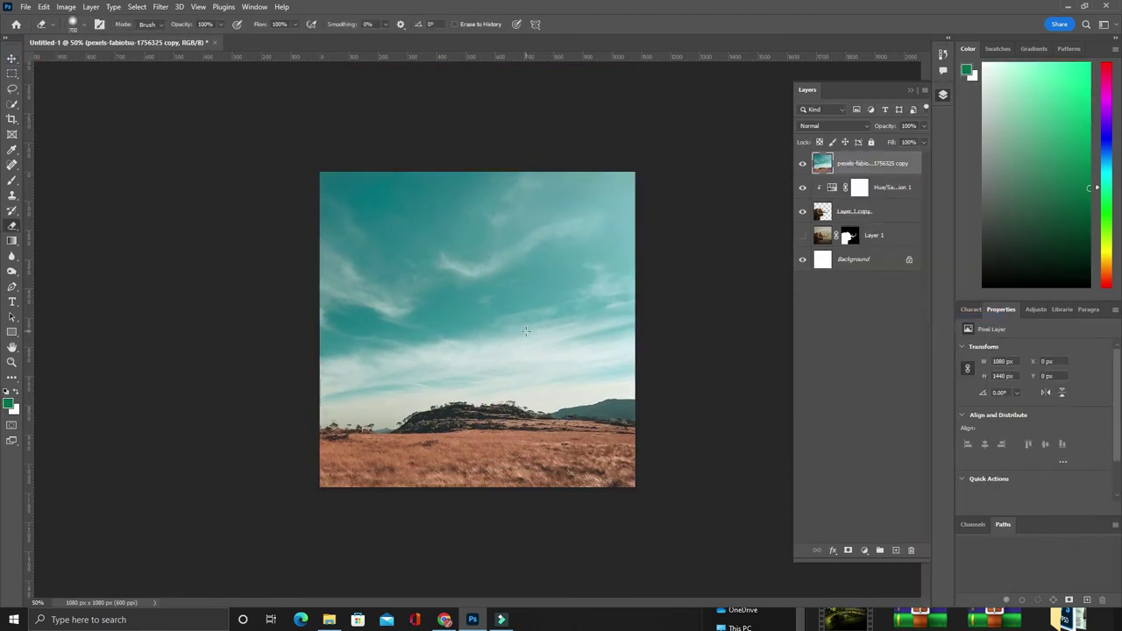
mouse_move(628, 473)
mouse_down()
mouse_move(323, 486)
mouse_move(438, 419)
mouse_move(574, 438)
mouse_move(586, 429)
mouse_up()
key(v)
drag(842, 164, 814, 313)
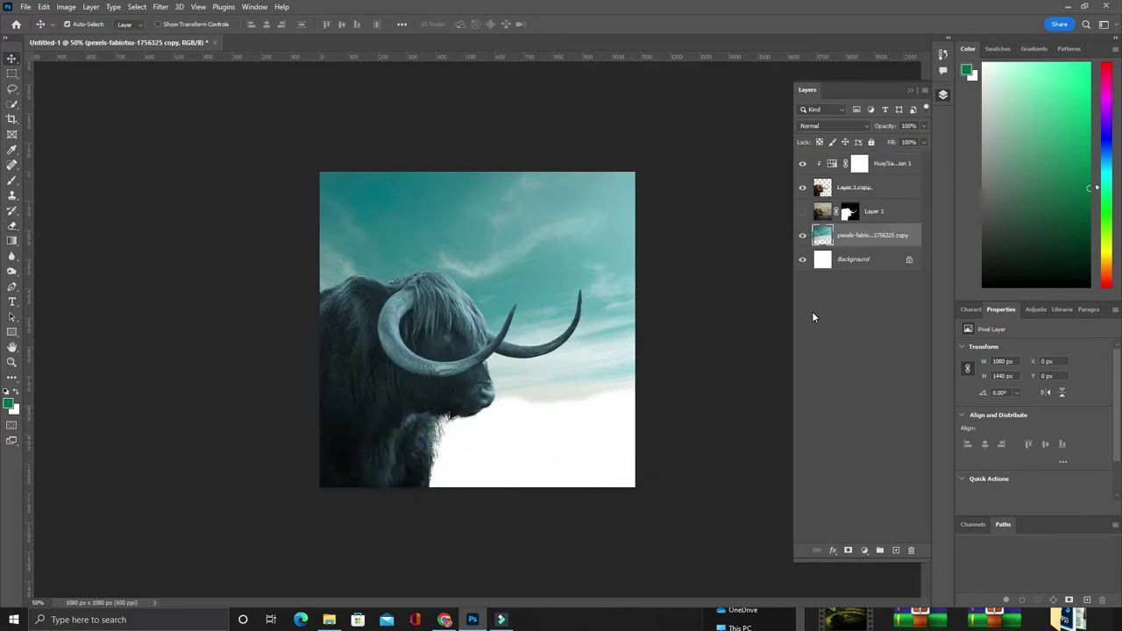
Step: Enlarge the cow layer with Free Transform and reposition it toward the lower left
click(824, 190)
key(ctrl+t)
drag(582, 263, 458, 356)
drag(375, 389, 405, 289)
Step: Commit the cow's new size and place the underwater photo, opening its smart object contents
key(Return)
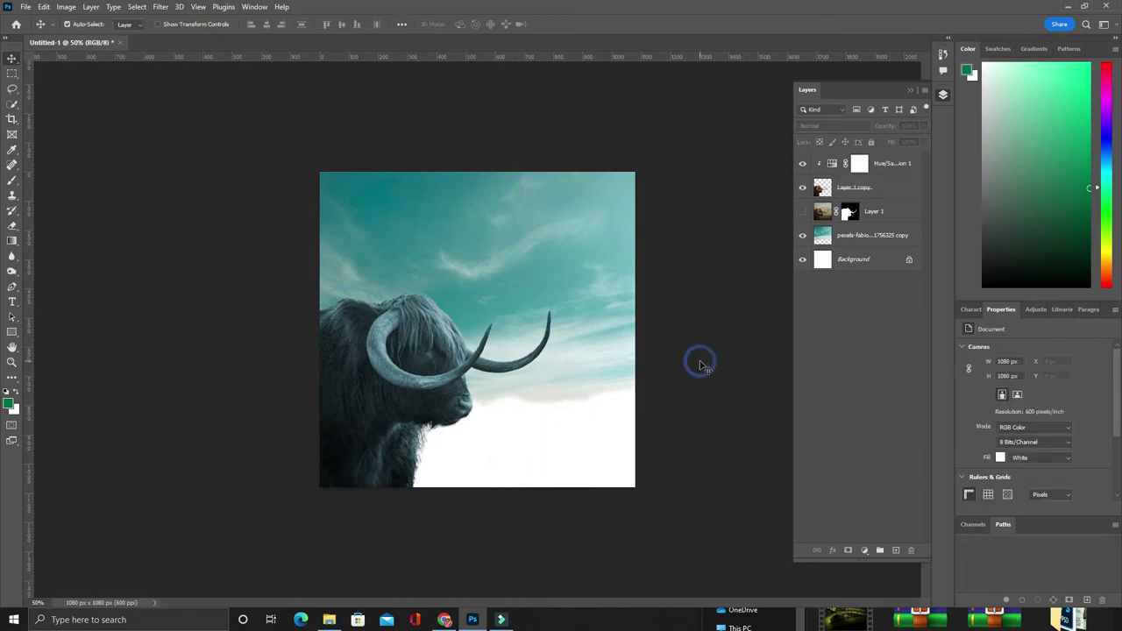
drag(839, 526, 477, 329)
key(Return)
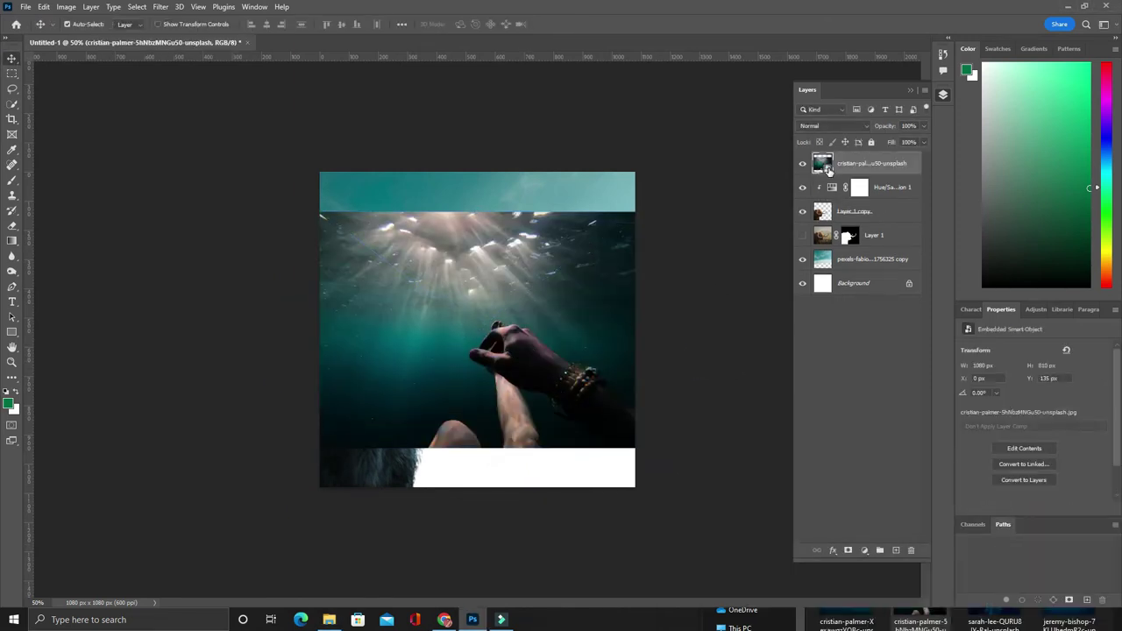
double_click(824, 164)
Step: Duplicate the underwater photo layer and trace a Pen path around the swimmer's hand and arm
key(ctrl+j)
click(13, 104)
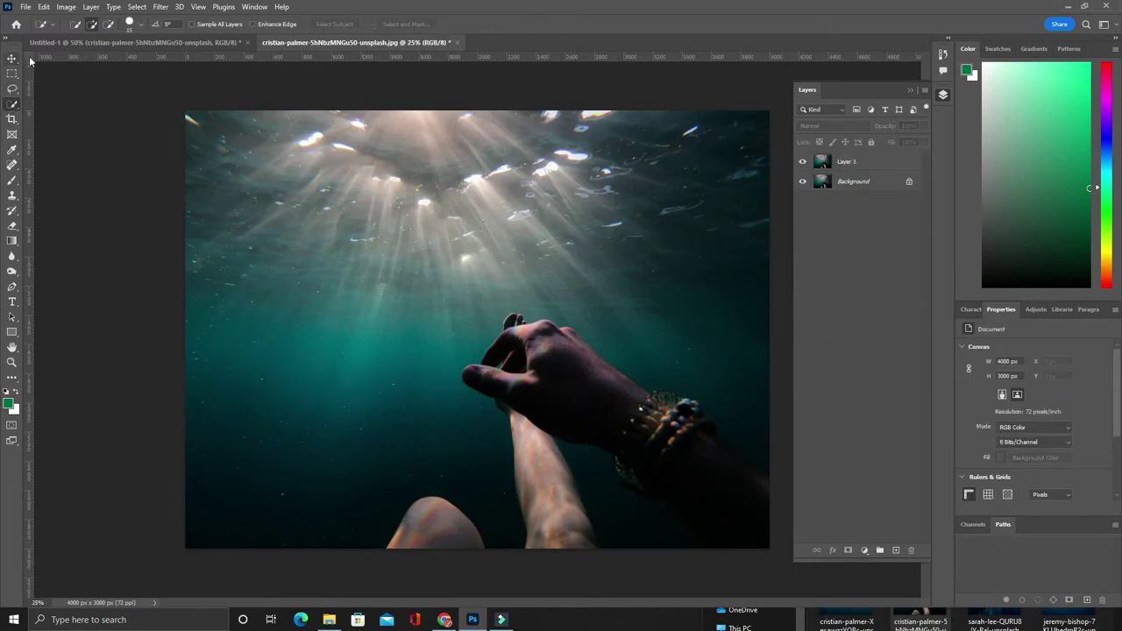
key(p)
click(375, 548)
click(391, 521)
click(396, 502)
click(407, 492)
click(434, 486)
click(447, 489)
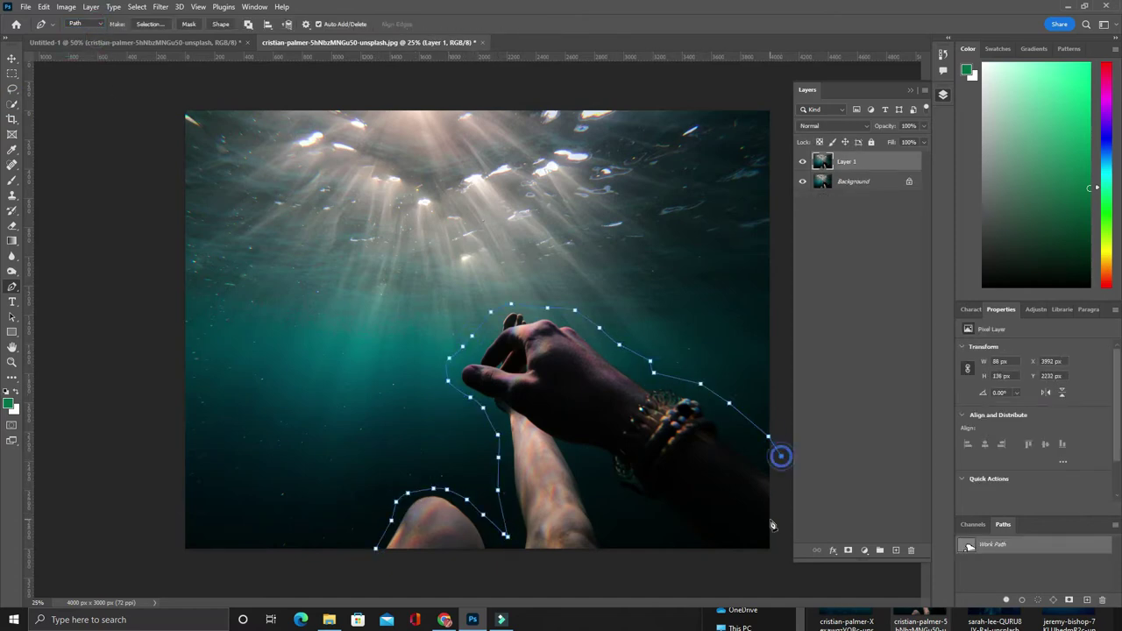
Step: Turn the hand path into a selection and remove the hand with a content-aware fill
right_click(589, 172)
click(614, 220)
right_click(582, 98)
click(688, 143)
click(564, 155)
key(Escape)
click(642, 164)
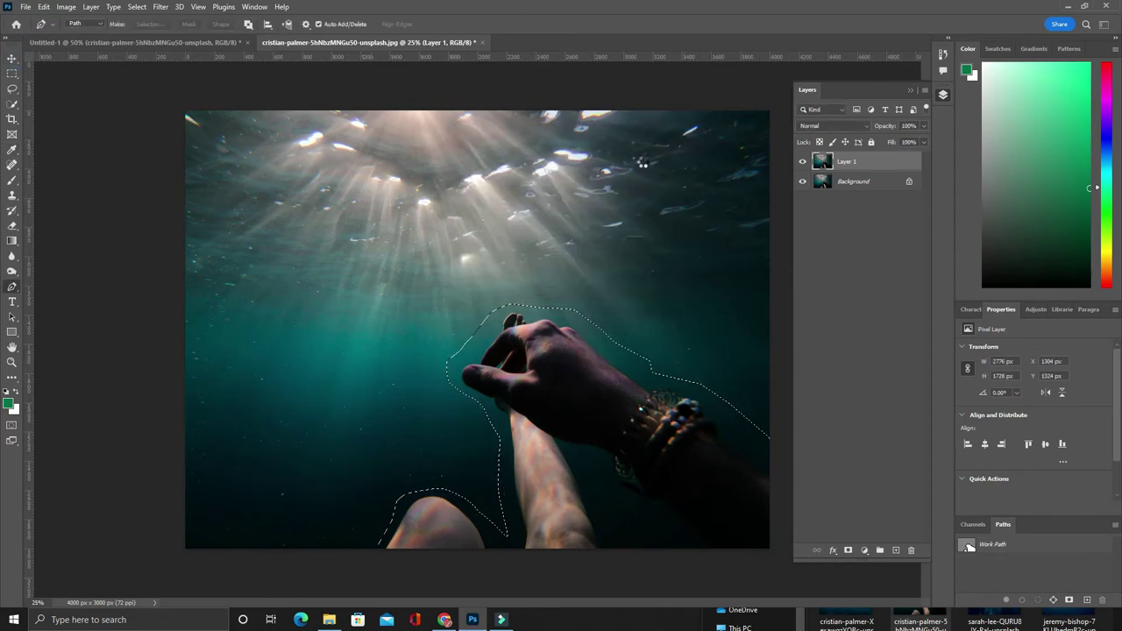
key(v)
click(803, 161)
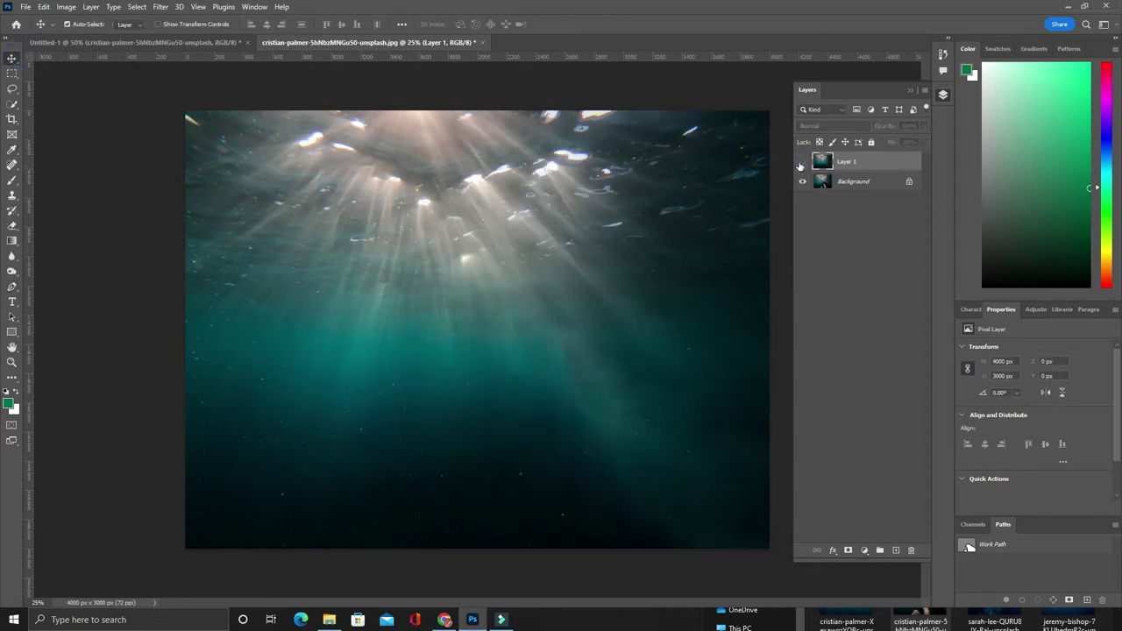
text(filling)
Step: Blend the filled area using the Mixer Brush loaded with dark teal water
key(b)
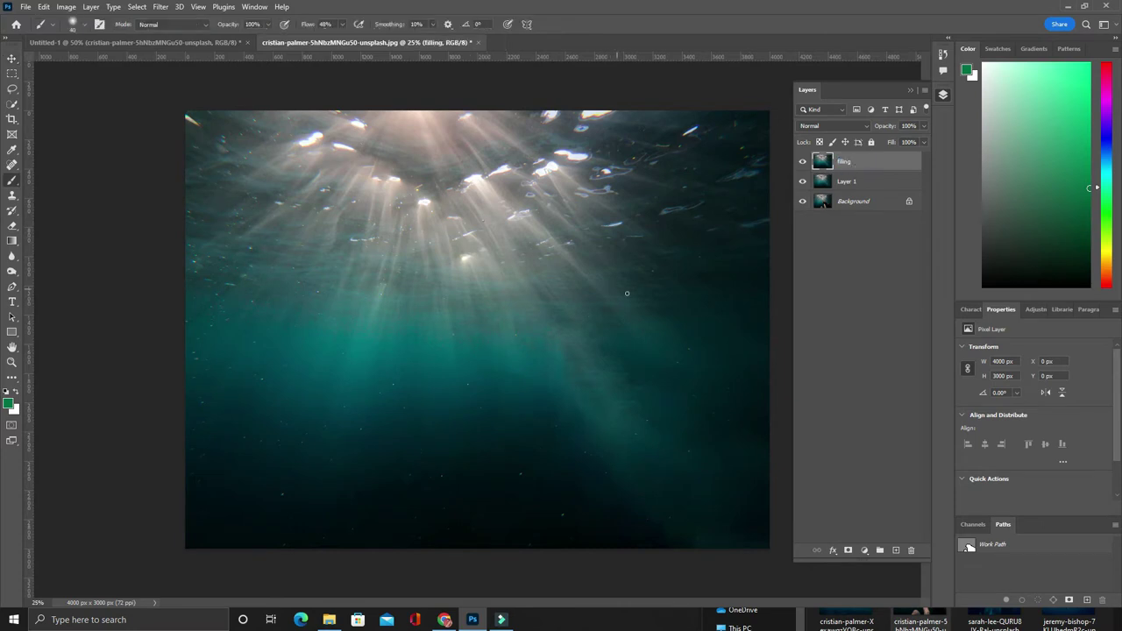
right_click(11, 179)
click(66, 214)
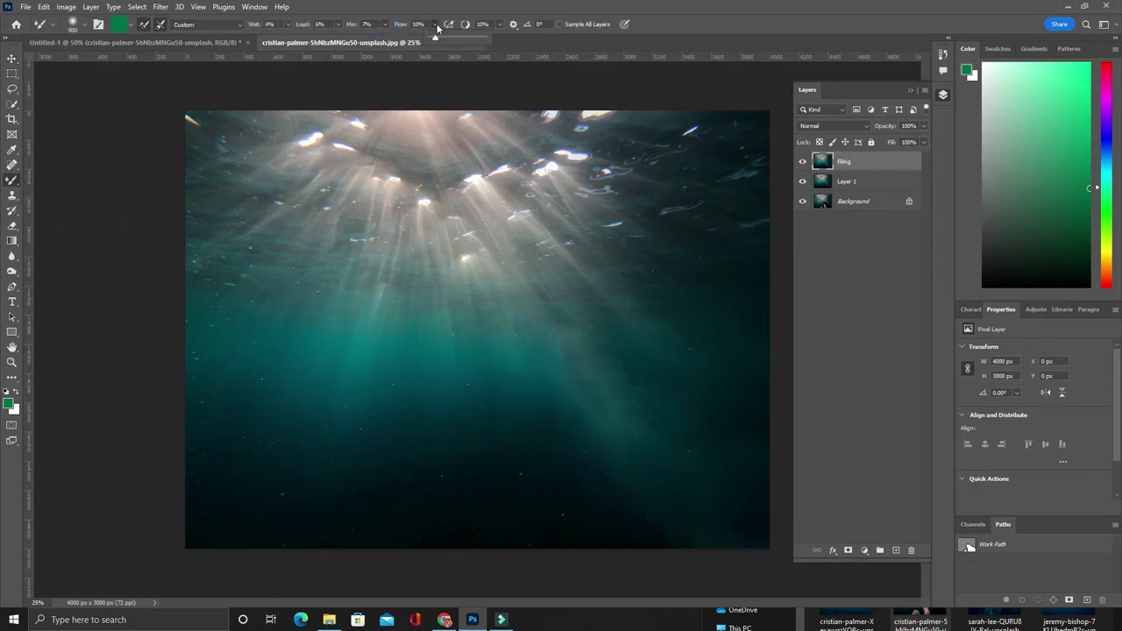
alt+click(610, 487)
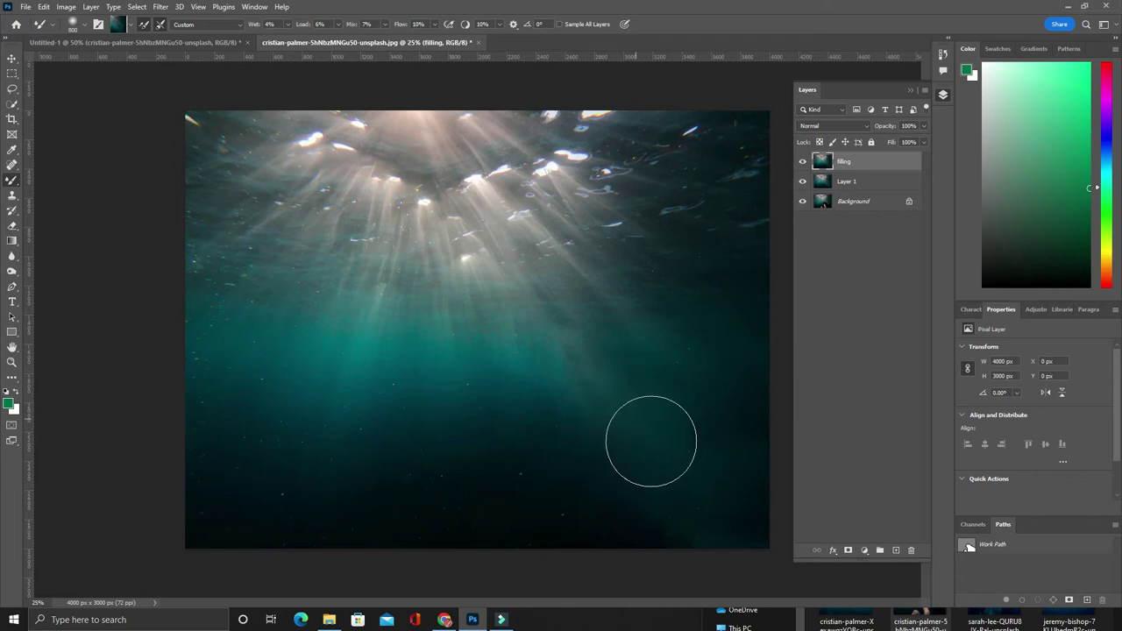
Step: Merge the three underwater layers and save the edited contents as JPEG
click(12, 58)
shift+click(855, 201)
right_click(861, 196)
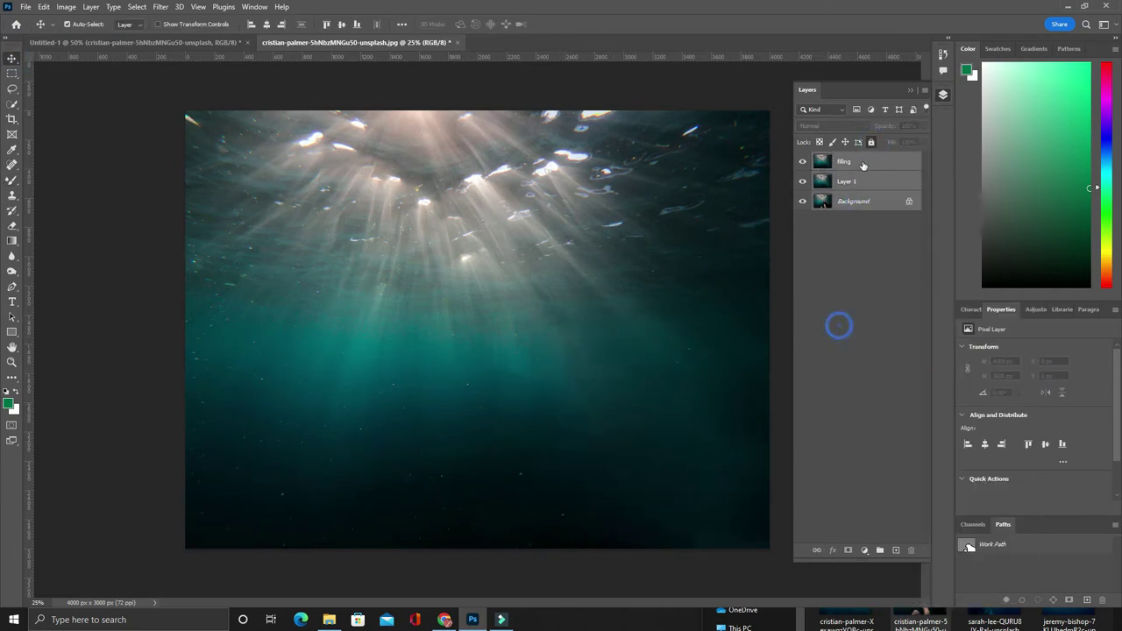
click(903, 463)
key(ctrl+s)
click(626, 152)
Step: Close the smart object, position the underwater photo, then duplicate and rasterize it
key(ctrl+w)
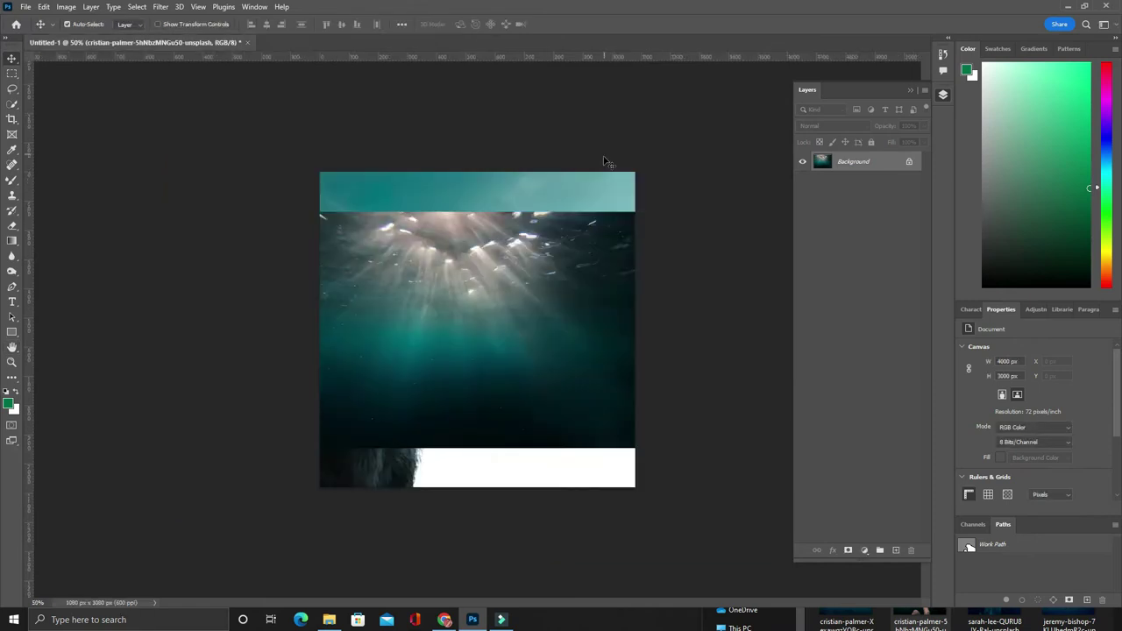
mouse_move(494, 255)
mouse_down()
mouse_move(494, 465)
mouse_move(580, 489)
mouse_move(568, 420)
mouse_up()
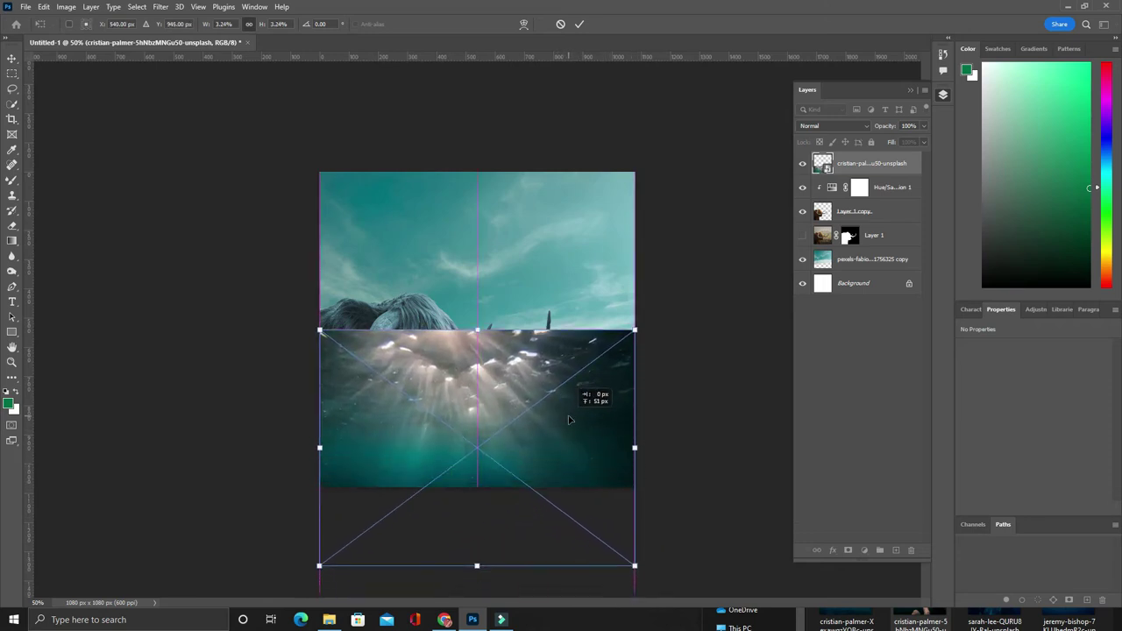
key(Return)
right_click(855, 163)
click(911, 221)
right_click(855, 163)
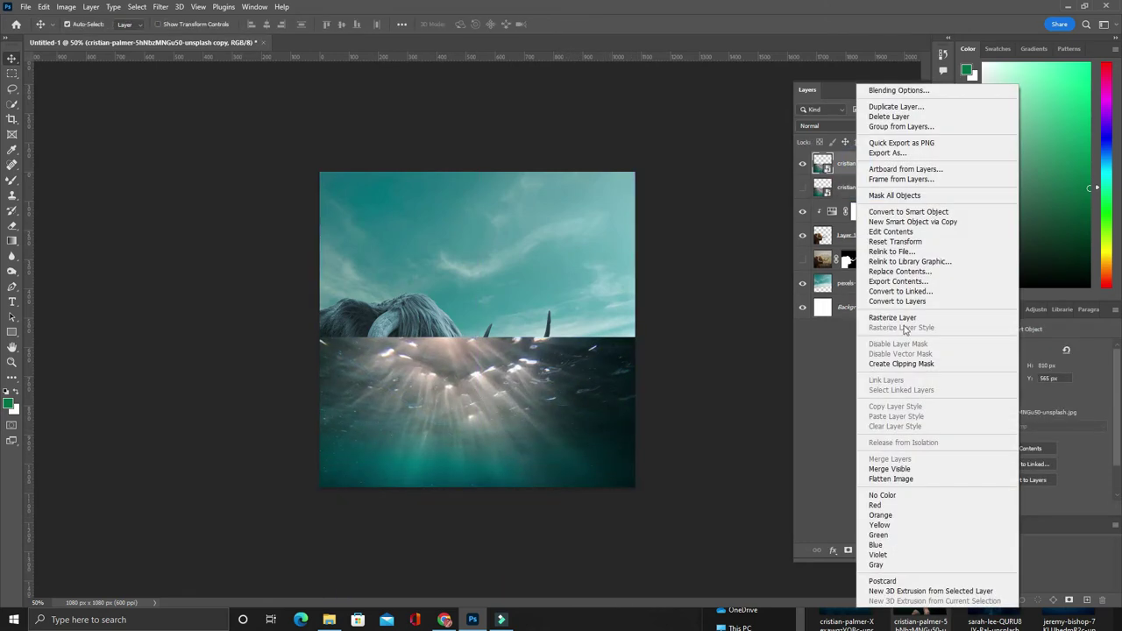
click(893, 318)
Step: Erase the underwater copy along the horizon and stack it above the sky photo layer
key(e)
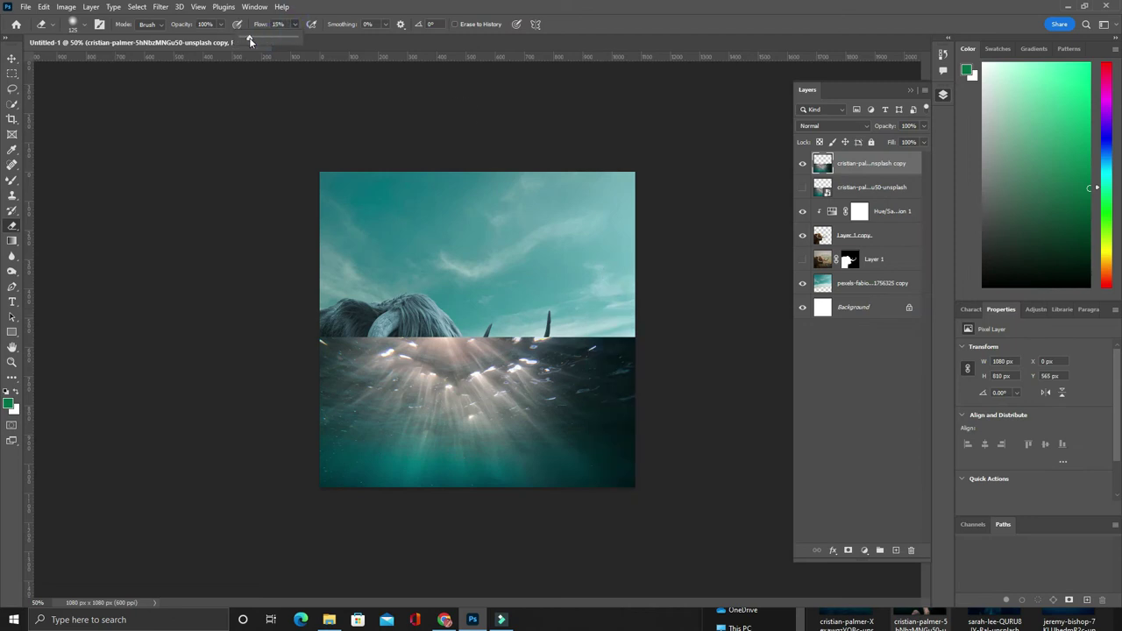
mouse_move(601, 331)
mouse_down()
mouse_move(338, 359)
mouse_move(631, 377)
mouse_up()
drag(871, 163, 855, 275)
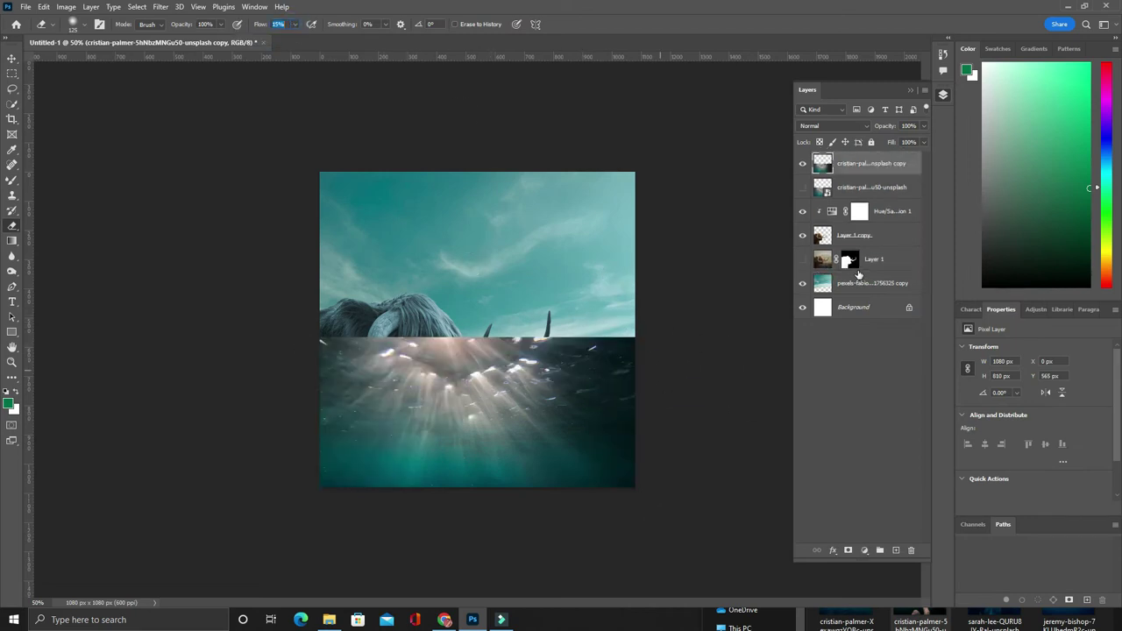
mouse_move(491, 342)
mouse_down()
mouse_move(627, 342)
mouse_move(556, 354)
mouse_move(622, 362)
mouse_up()
Step: Move the underwater layer to the canvas top and enlarge it to fill the width
key(v)
drag(572, 432, 544, 233)
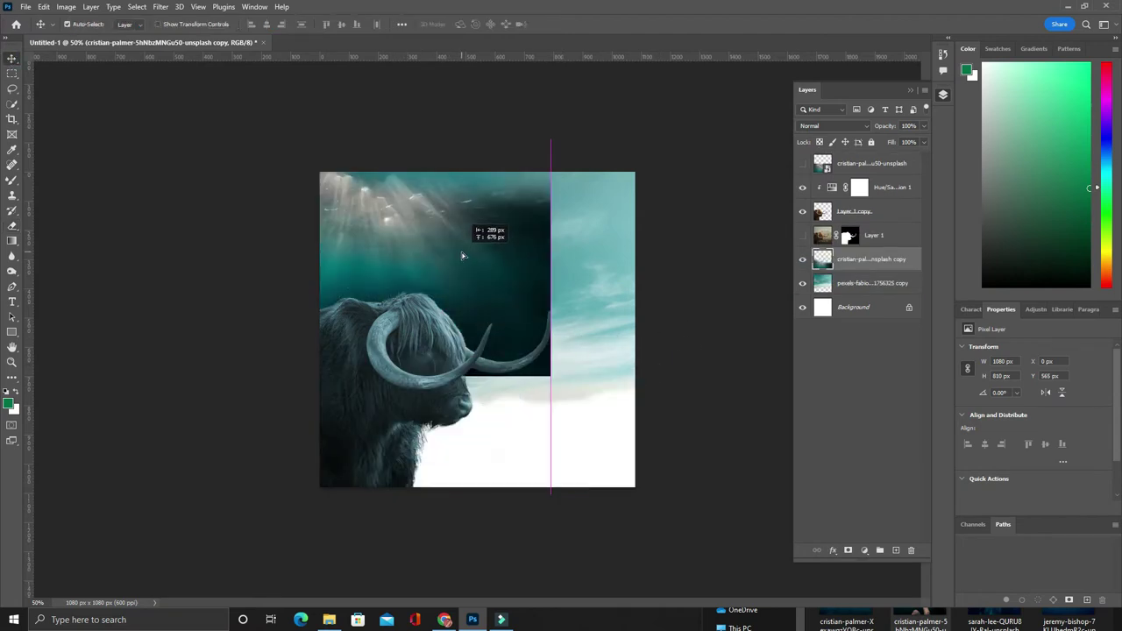
key(ctrl+t)
drag(607, 274, 636, 289)
key(Return)
Step: Soften the underwater layer's lower edge with a larger eraser and adjust its fill
key(e)
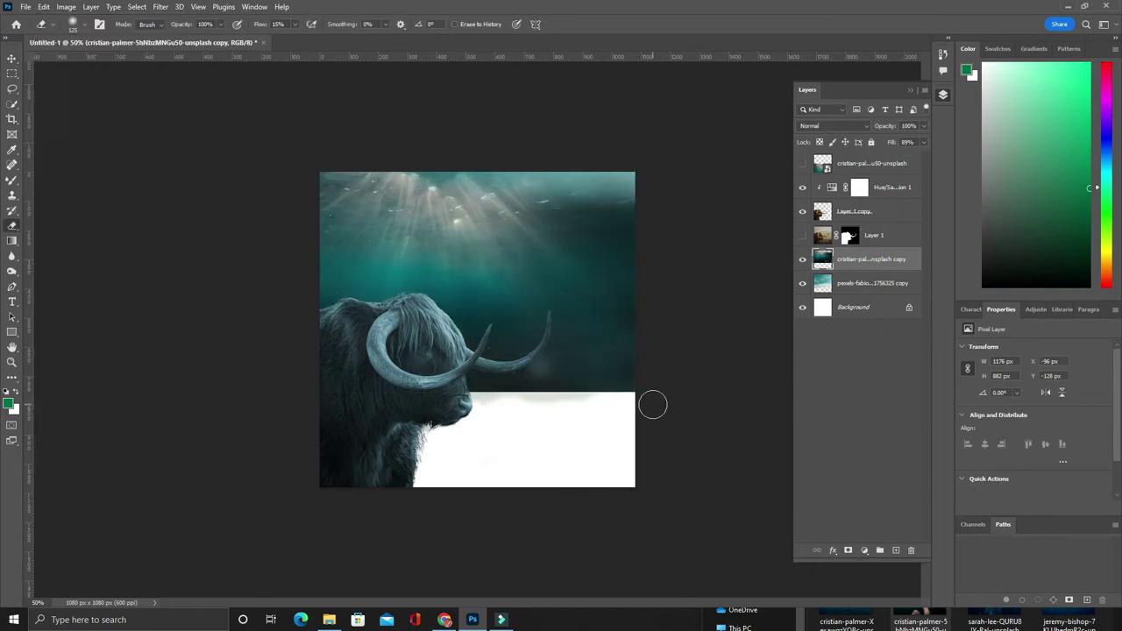
mouse_move(623, 384)
mouse_down()
mouse_move(556, 421)
mouse_move(343, 380)
mouse_move(562, 377)
mouse_up()
key(bracketright)
key(bracketright)
key(bracketright)
key(bracketright)
key(bracketright)
key(bracketright)
mouse_move(514, 488)
mouse_down()
mouse_move(413, 413)
mouse_move(679, 193)
mouse_up()
click(922, 142)
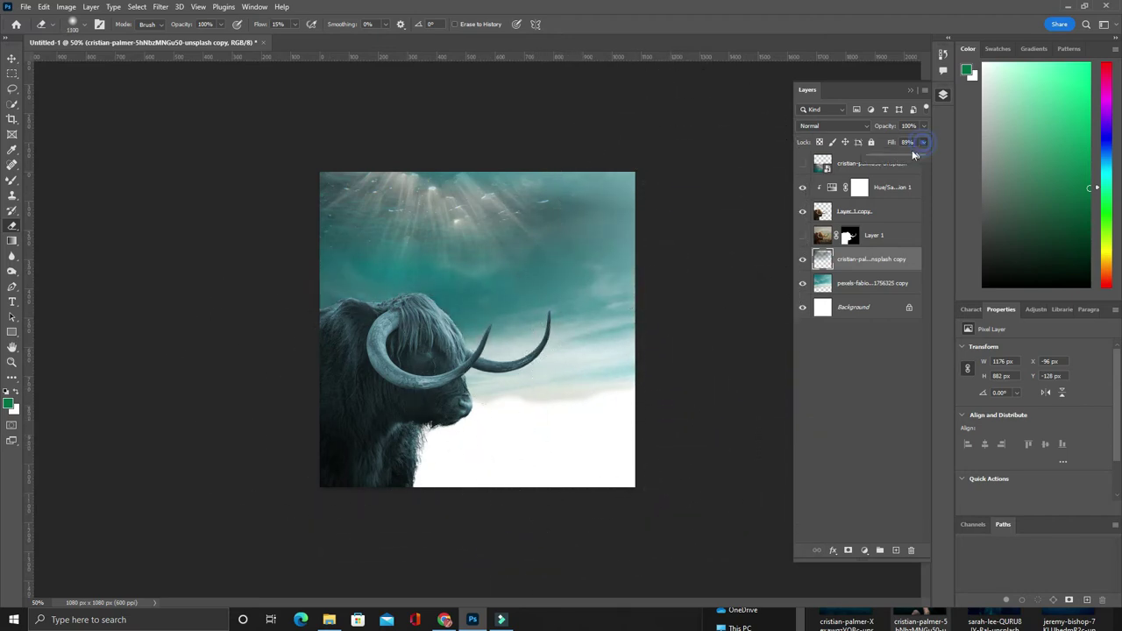
click(11, 59)
click(800, 618)
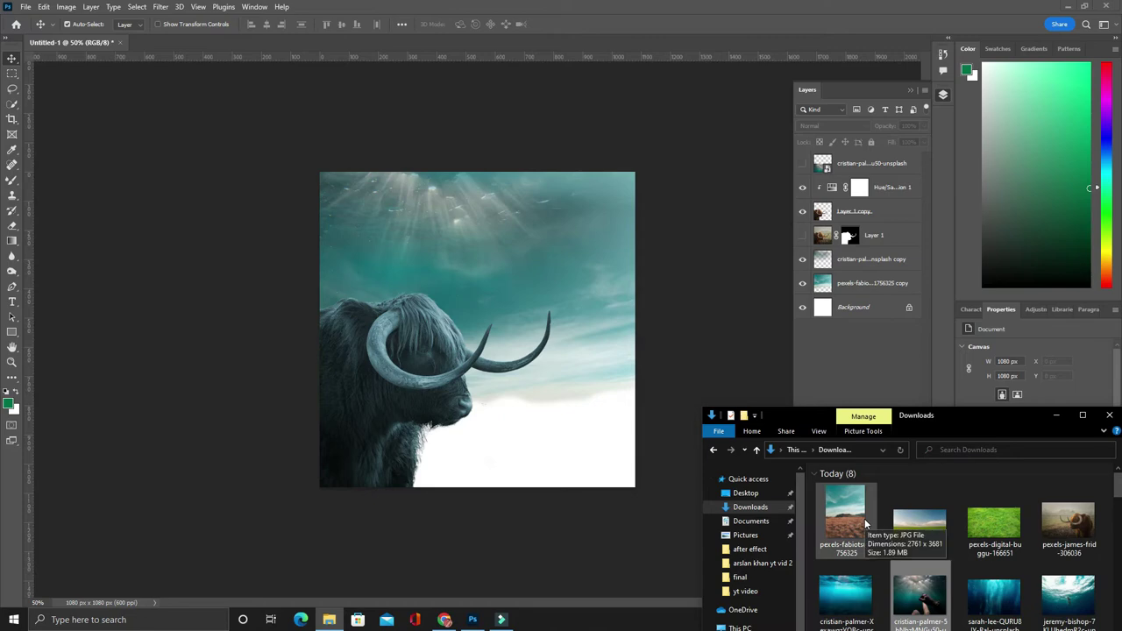
Step: Place the grassland photo, stretched and positioned across the canvas
mouse_move(845, 517)
mouse_down()
mouse_move(476, 491)
mouse_move(465, 531)
mouse_up()
drag(614, 333, 620, 346)
drag(359, 334, 343, 346)
drag(455, 263, 455, 349)
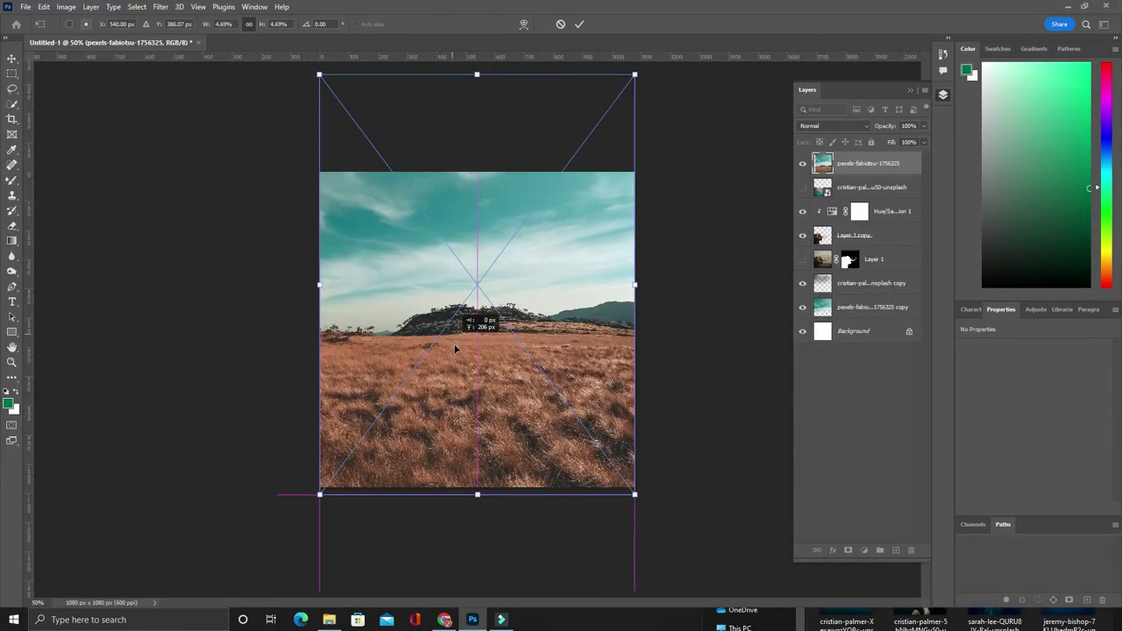
key(Return)
Step: In the grassland smart object, duplicate the image, hide the original, and erase the sky
double_click(822, 163)
key(ctrl+j)
click(810, 286)
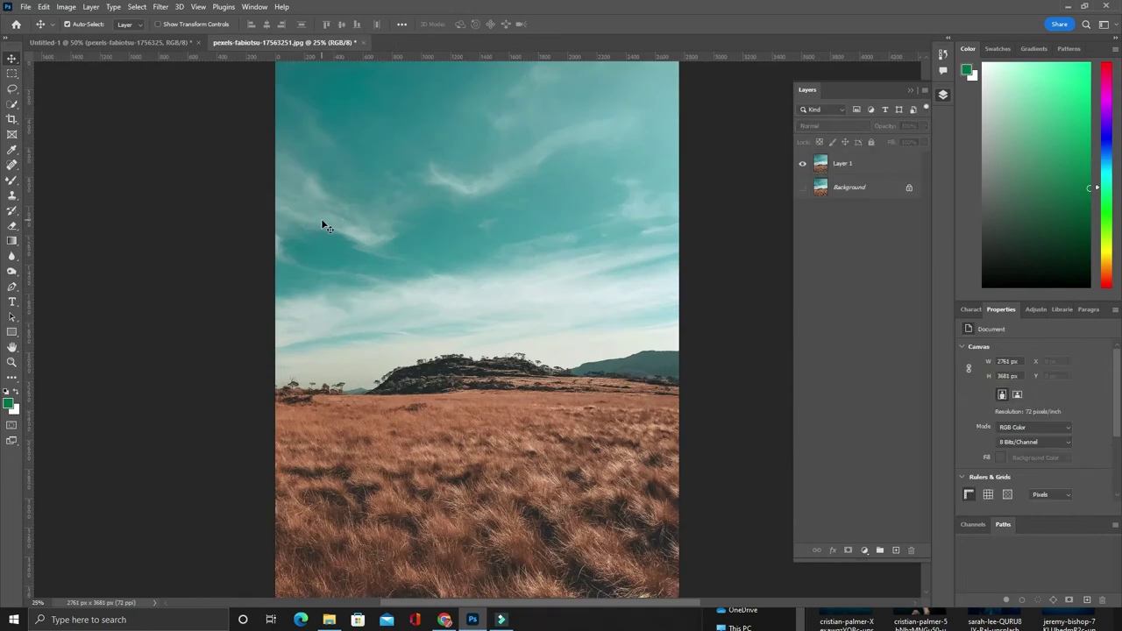
click(846, 163)
key(e)
mouse_move(456, 295)
mouse_down()
mouse_move(401, 70)
mouse_move(652, 234)
mouse_move(349, 301)
mouse_up()
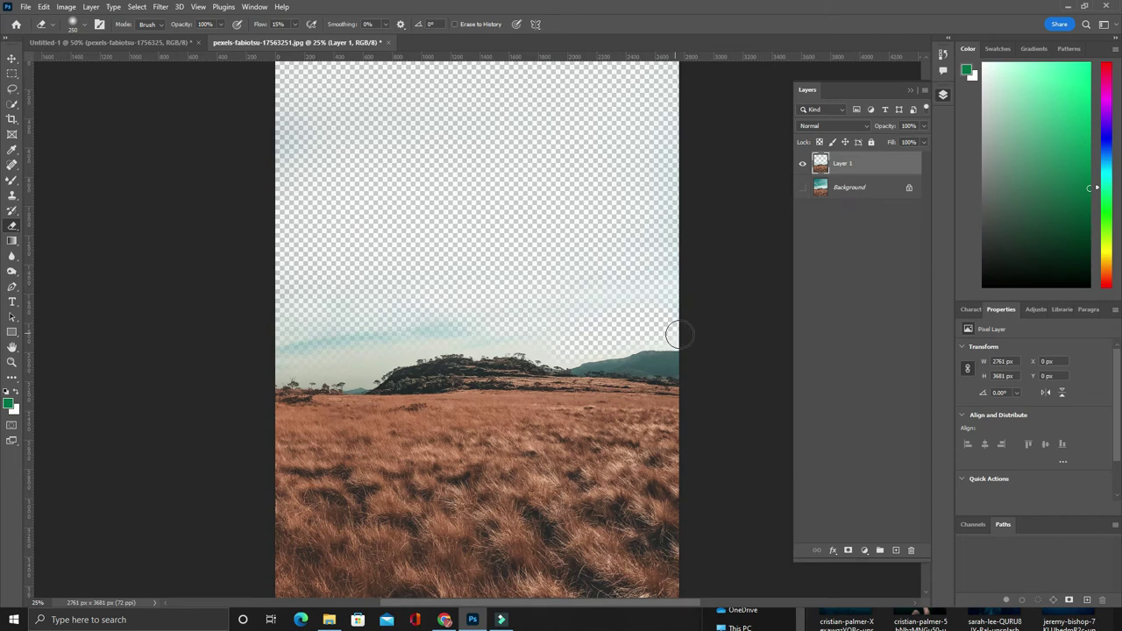
drag(317, 373, 406, 328)
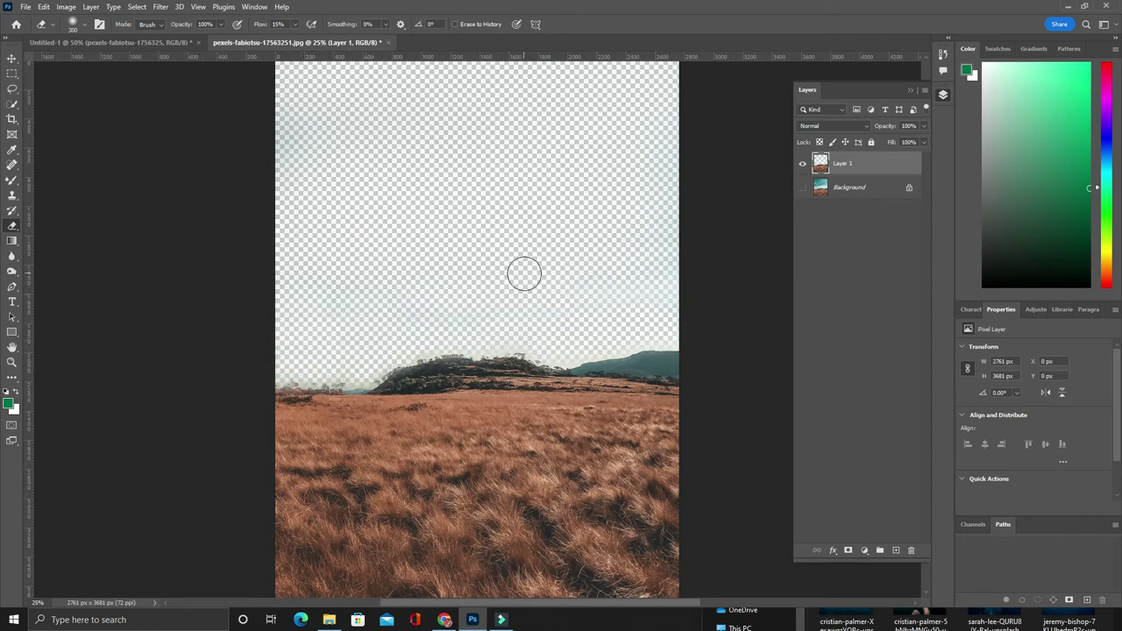
drag(605, 142, 660, 113)
Step: Bring the sky-less grassland layer into the main composition and resize it
key(v)
mouse_move(551, 479)
mouse_down()
mouse_move(567, 410)
mouse_move(425, 396)
mouse_move(477, 359)
mouse_up()
key(ctrl+t)
scroll(425, 396, down, 5)
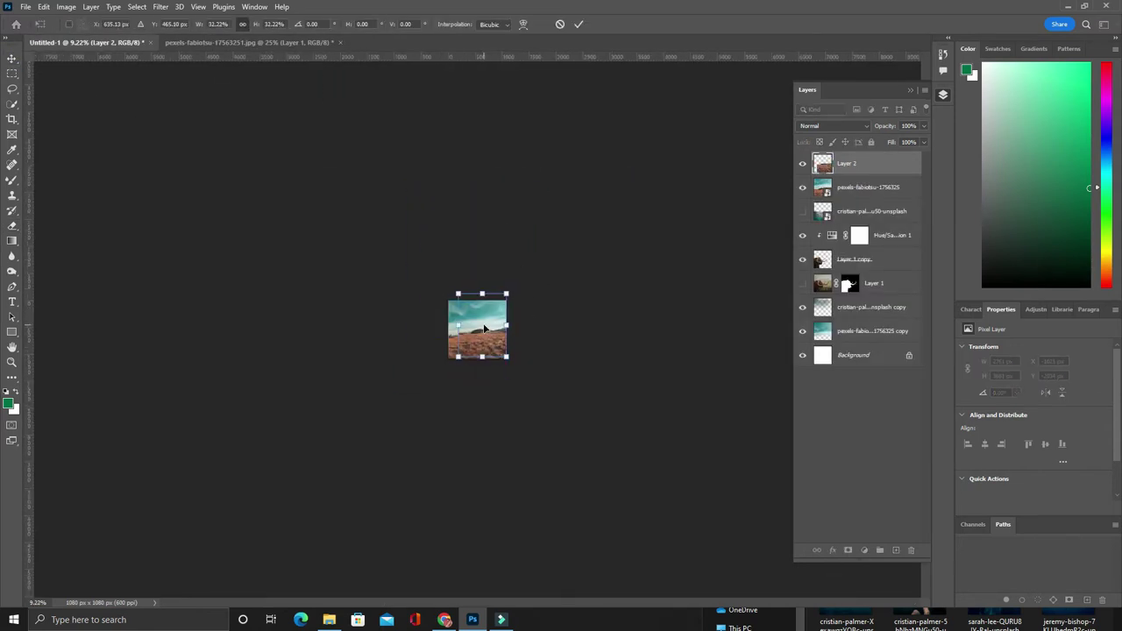
key(Return)
key(ctrl+plus)
key(ctrl+plus)
key(ctrl+plus)
key(ctrl+t)
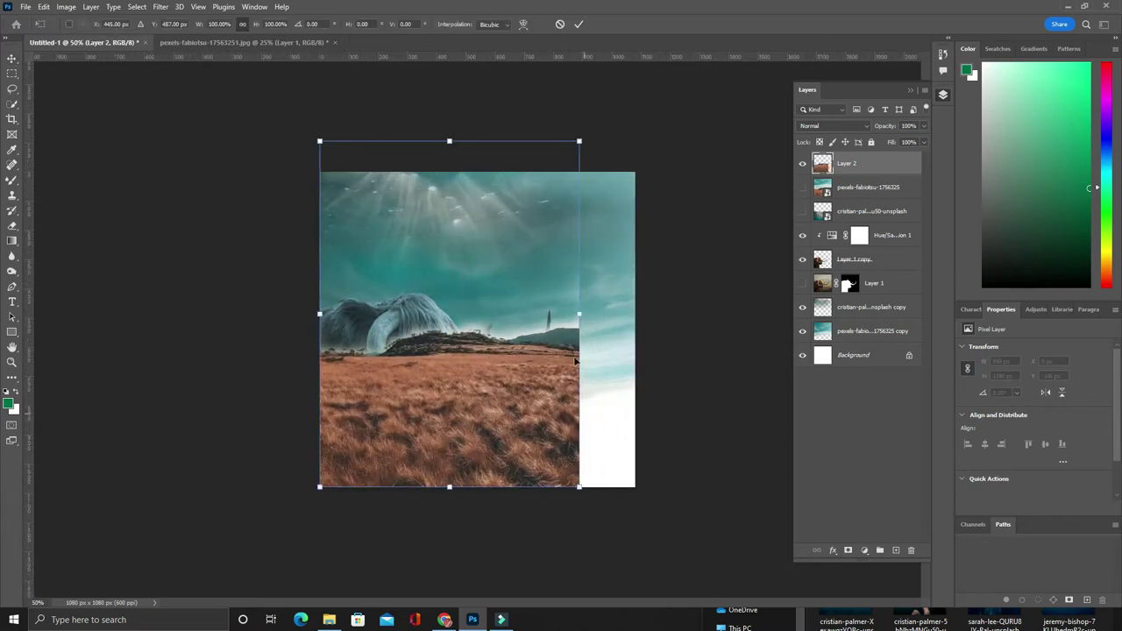
key(Return)
Step: Move the grassland layer below the cow layers and hide the cow and its adjustment
drag(846, 163, 864, 302)
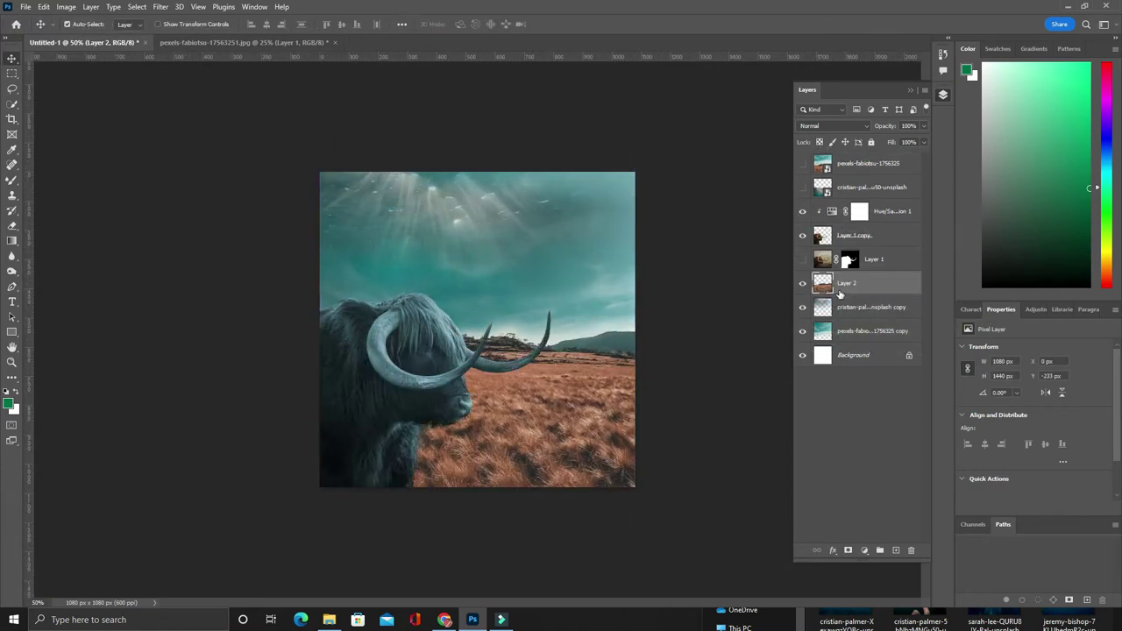
drag(802, 213, 803, 235)
scroll(599, 283, up, 3)
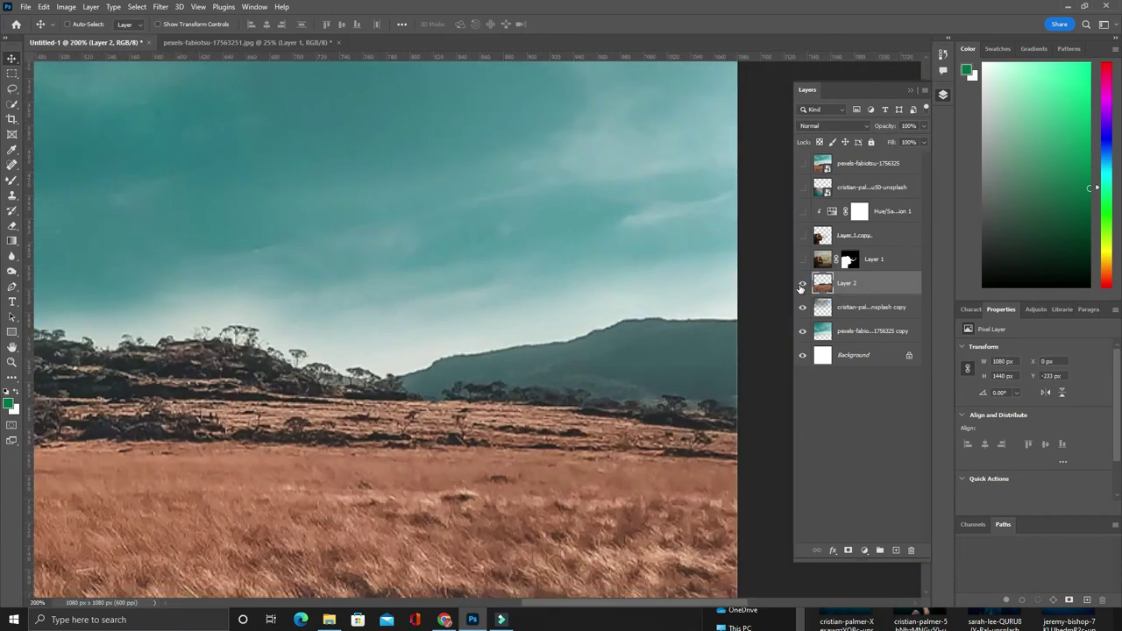
key(ctrl+minus)
key(ctrl+minus)
key(ctrl+minus)
Step: Group the cow layers into Group 1 and hide the unused underwater layer
click(874, 260)
shift+click(865, 212)
key(ctrl+g)
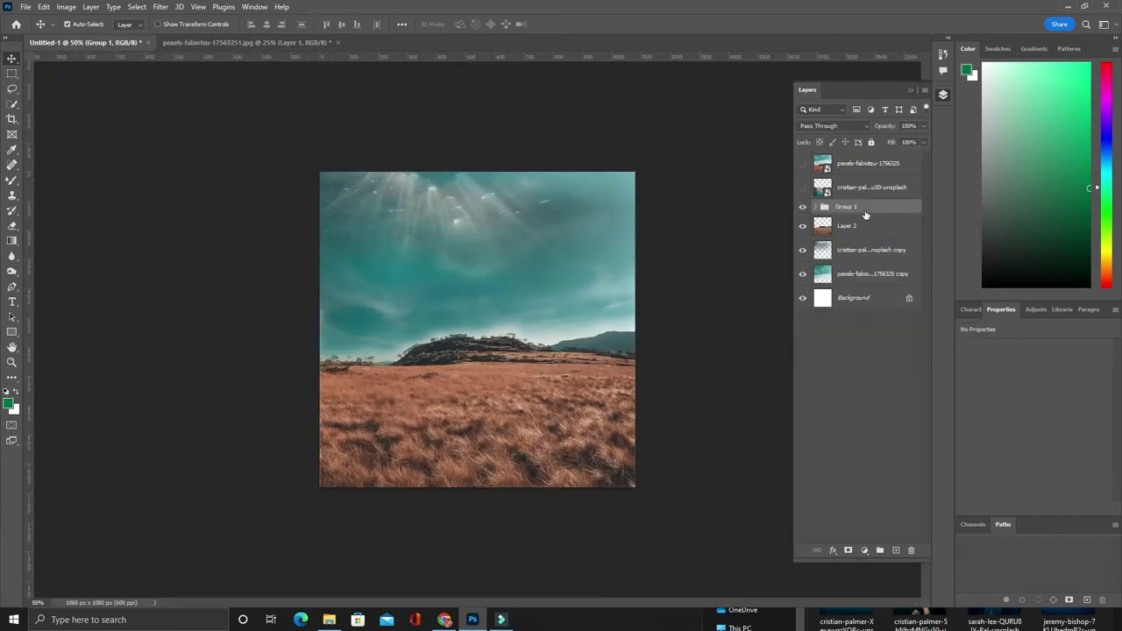
click(805, 188)
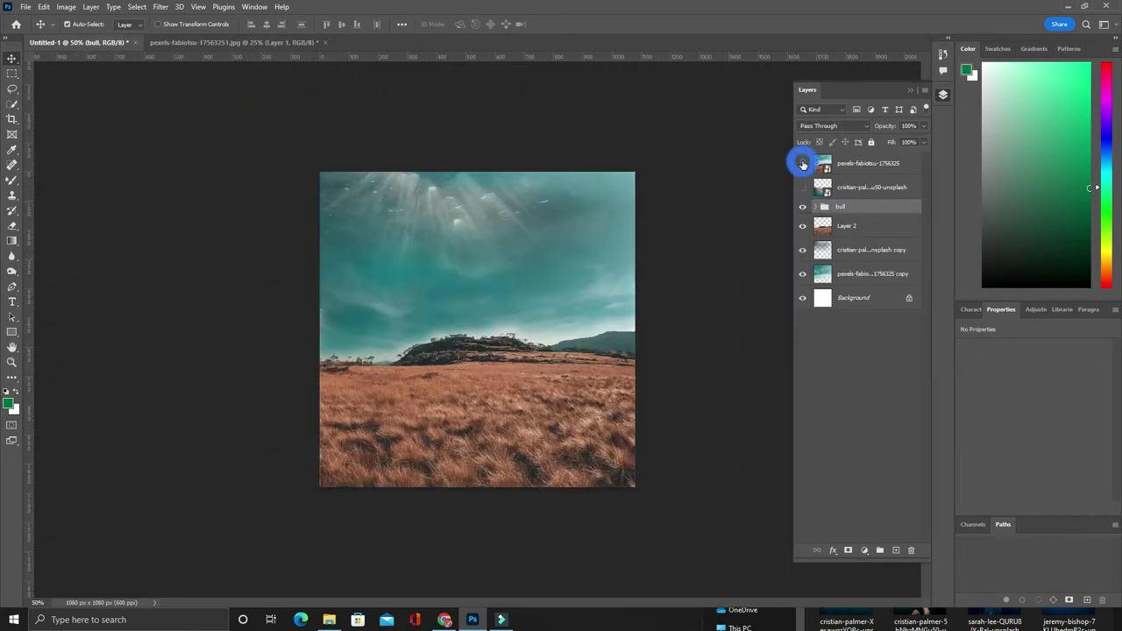
Step: Zoom into the hill and move the grassland layer below the underwater copy
click(824, 225)
click(802, 225)
key(ctrl+plus)
key(ctrl+plus)
key(ctrl+plus)
mouse_move(835, 230)
mouse_down()
mouse_move(852, 284)
mouse_move(850, 249)
mouse_up()
Step: Add a new Layer 3 and set a smaller brush loaded with the sampled teal sky colour
key(e)
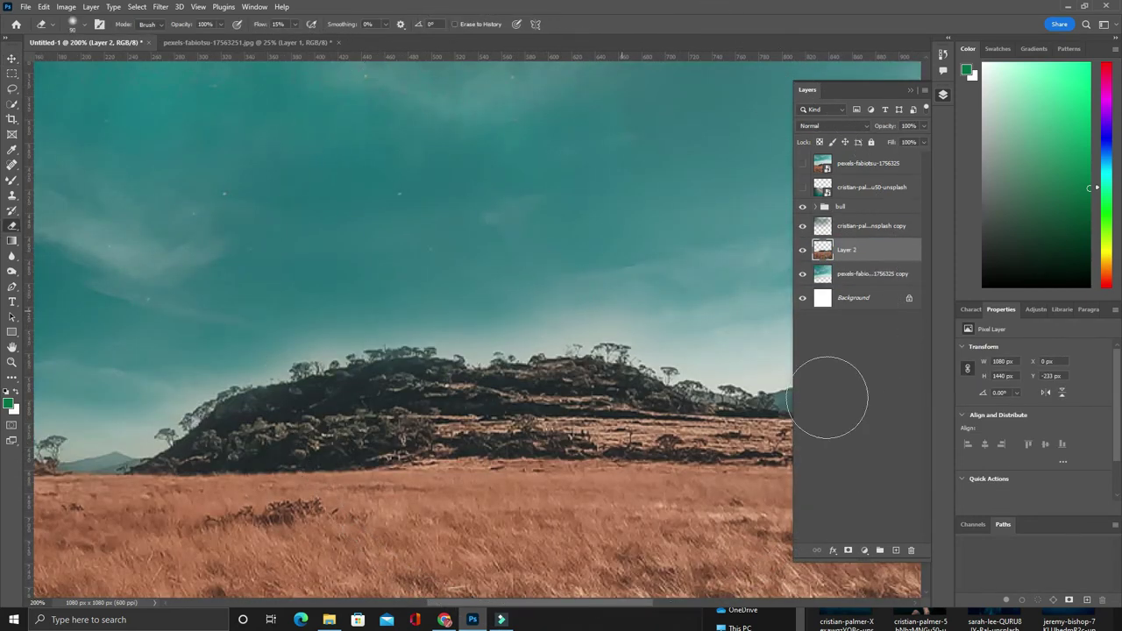
click(896, 550)
key(b)
right_click(13, 180)
click(71, 219)
key(bracketleft)
key(bracketleft)
key(bracketleft)
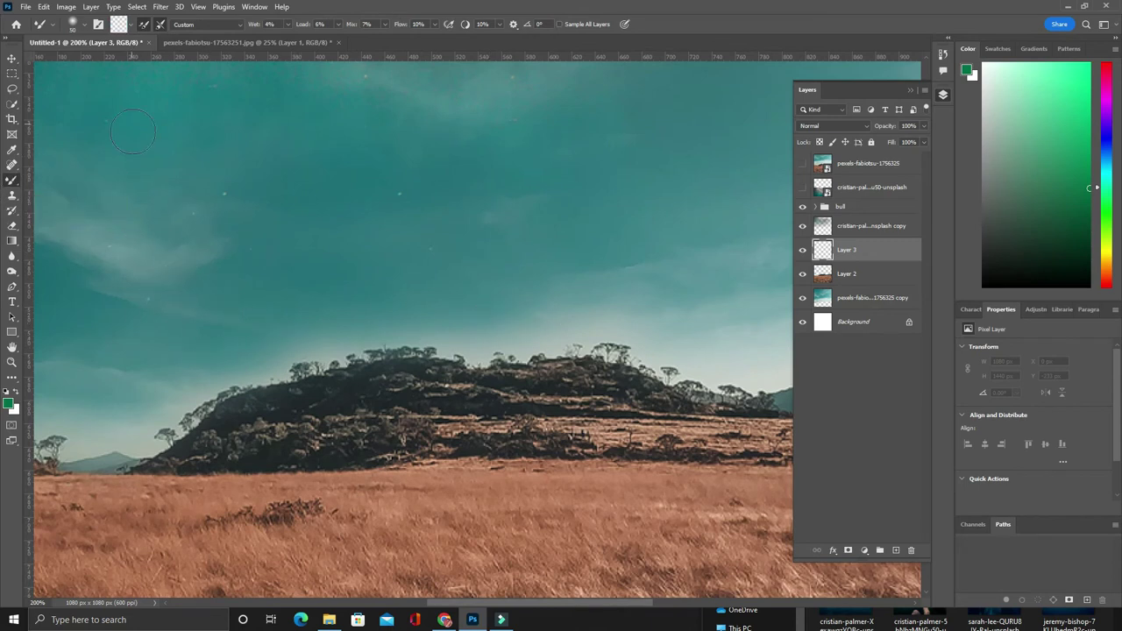
key(shift+b)
alt+click(526, 263)
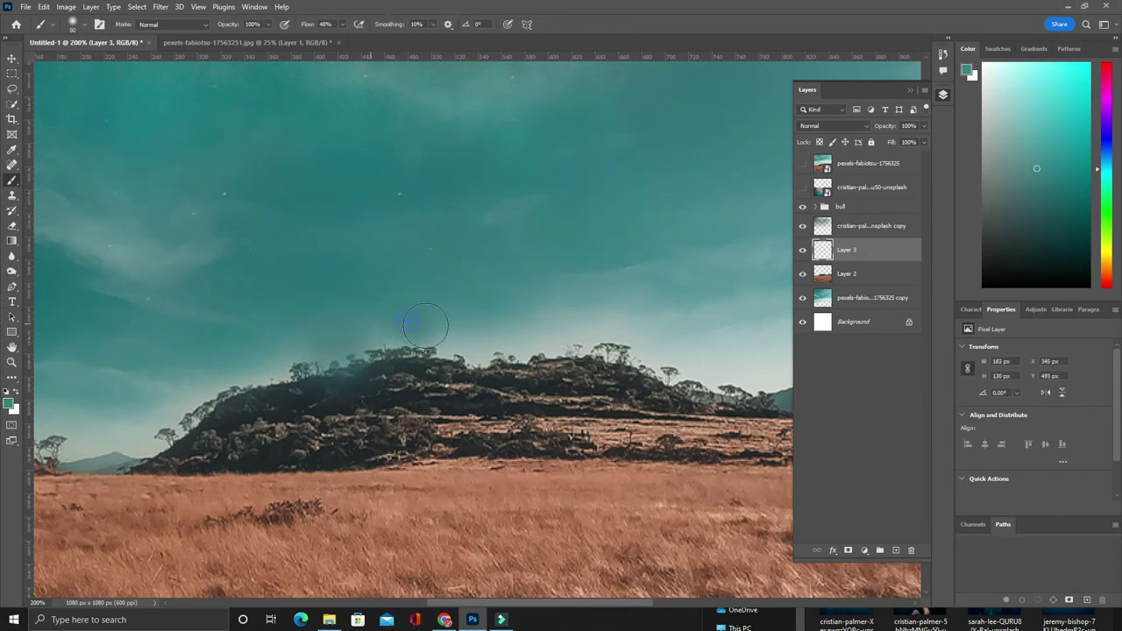
Step: Paint soft teal haze strokes along the hilltop and toward the left trees
ctrl+click(699, 278)
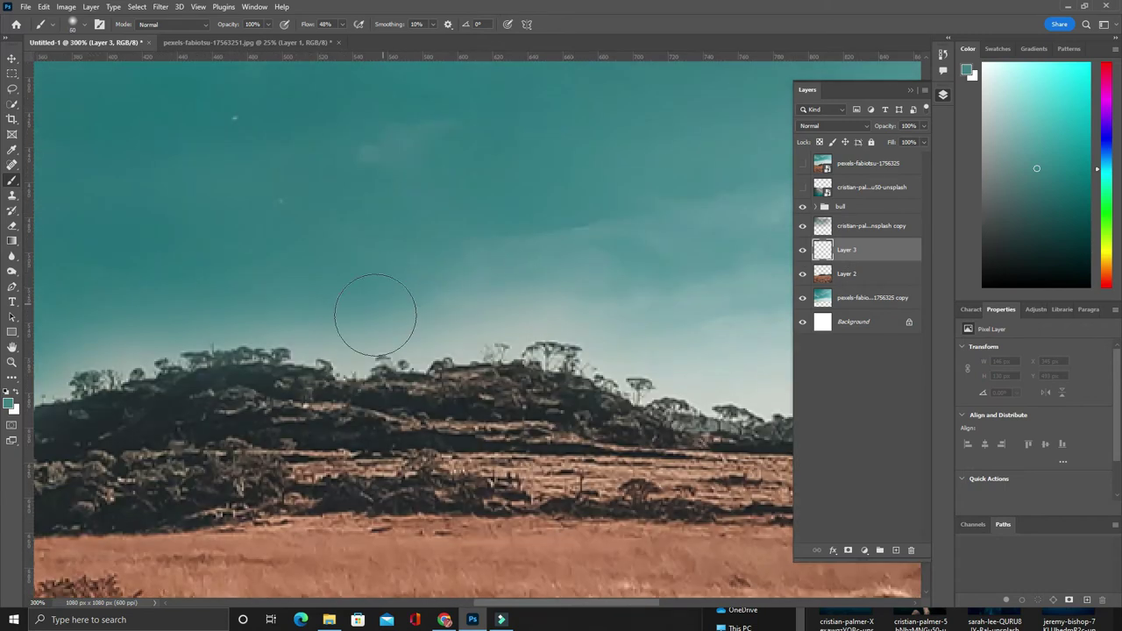
click(375, 316)
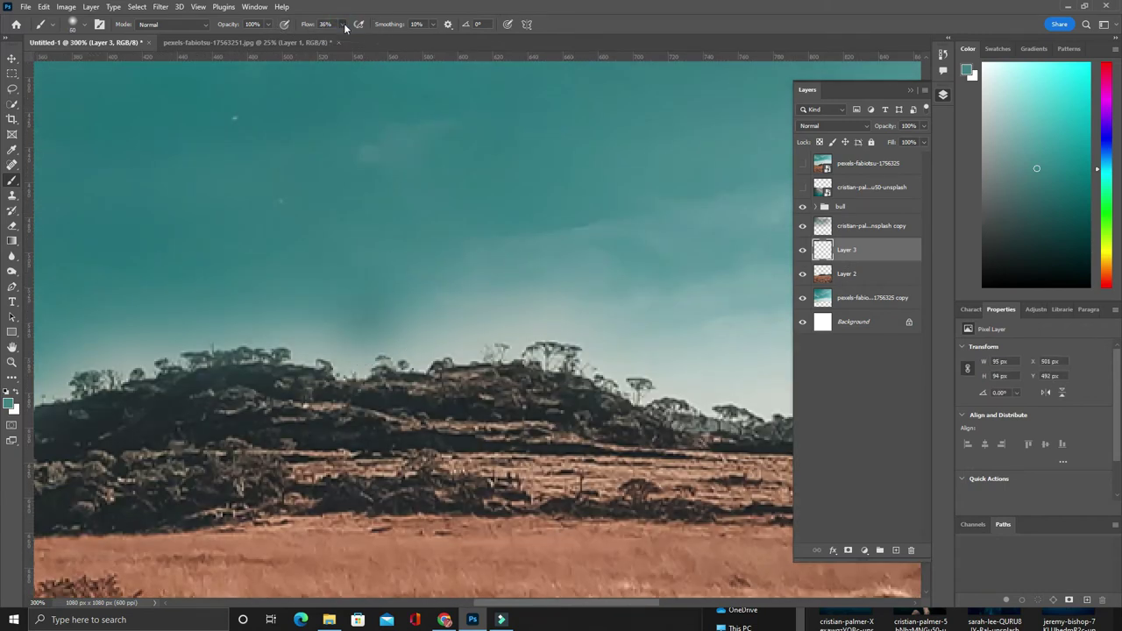
mouse_move(385, 316)
mouse_down()
mouse_move(453, 328)
mouse_move(441, 320)
mouse_up()
key(ctrl+z)
key(ctrl+shift+z)
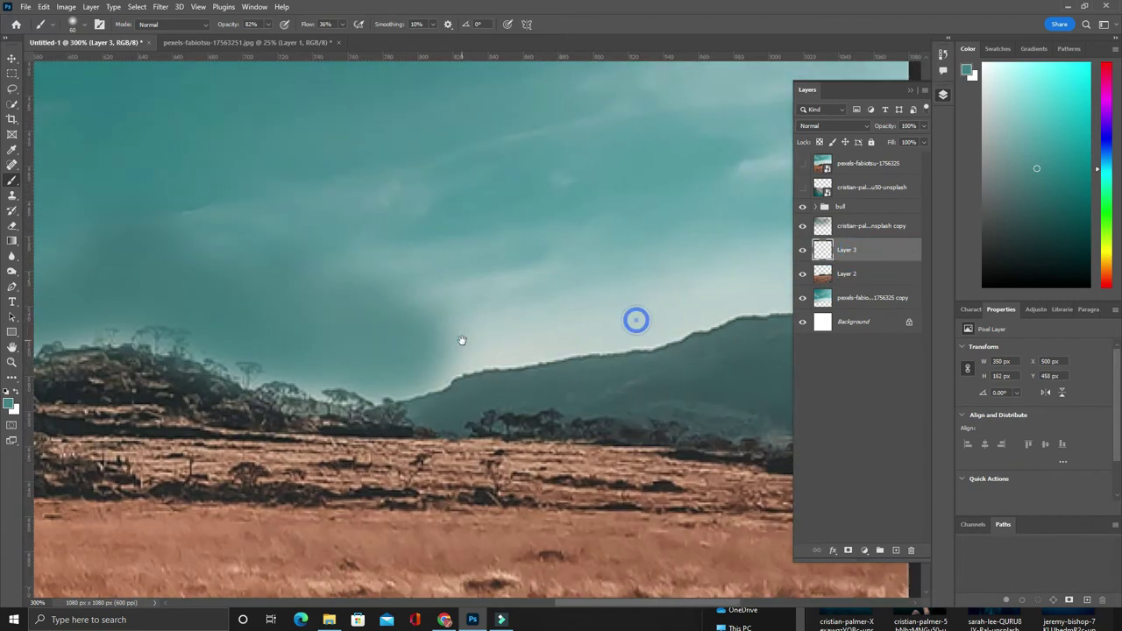
mouse_move(636, 321)
mouse_down()
mouse_move(357, 335)
mouse_move(511, 321)
mouse_move(321, 353)
mouse_move(356, 321)
mouse_move(271, 344)
mouse_up()
mouse_move(272, 344)
mouse_down()
mouse_move(343, 318)
mouse_move(491, 316)
mouse_move(167, 386)
mouse_up()
mouse_move(166, 386)
mouse_down()
mouse_move(394, 346)
mouse_move(456, 296)
mouse_move(191, 313)
mouse_move(482, 324)
mouse_up()
drag(263, 324, 411, 326)
Step: Lower Layer 3's opacity to 91% and its fill to 90%
key(ctrl+0)
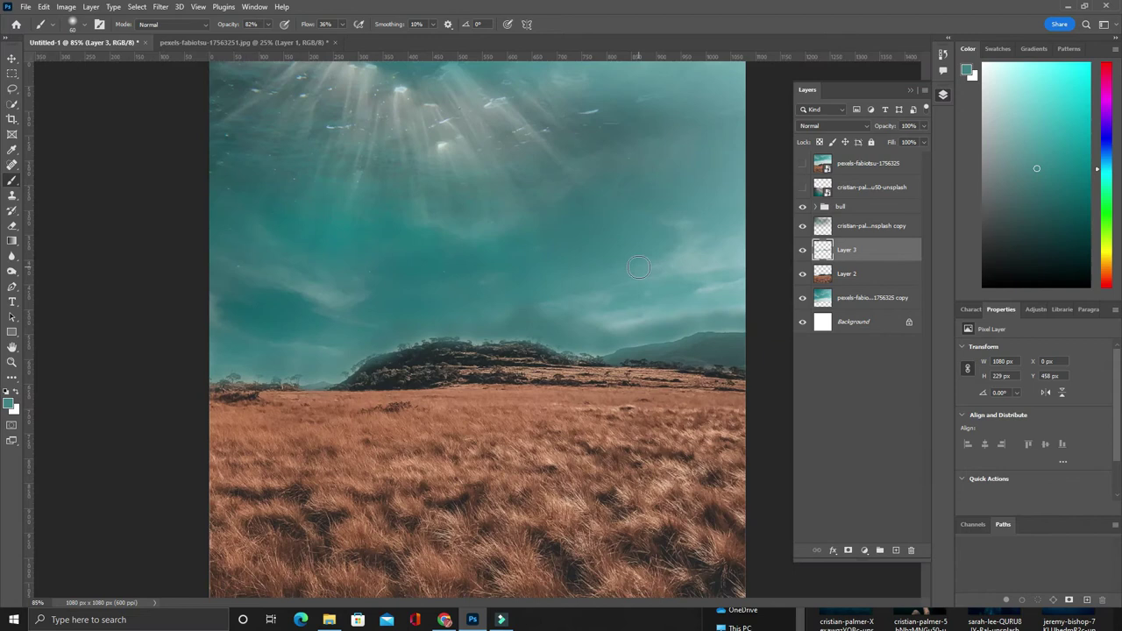
drag(922, 147, 919, 142)
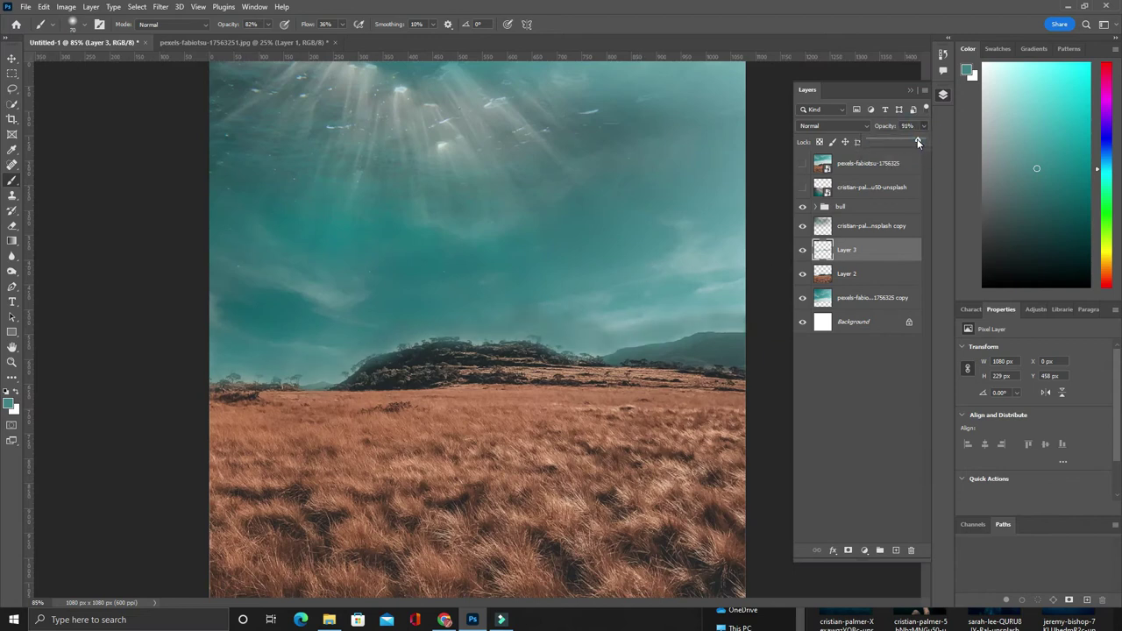
click(924, 142)
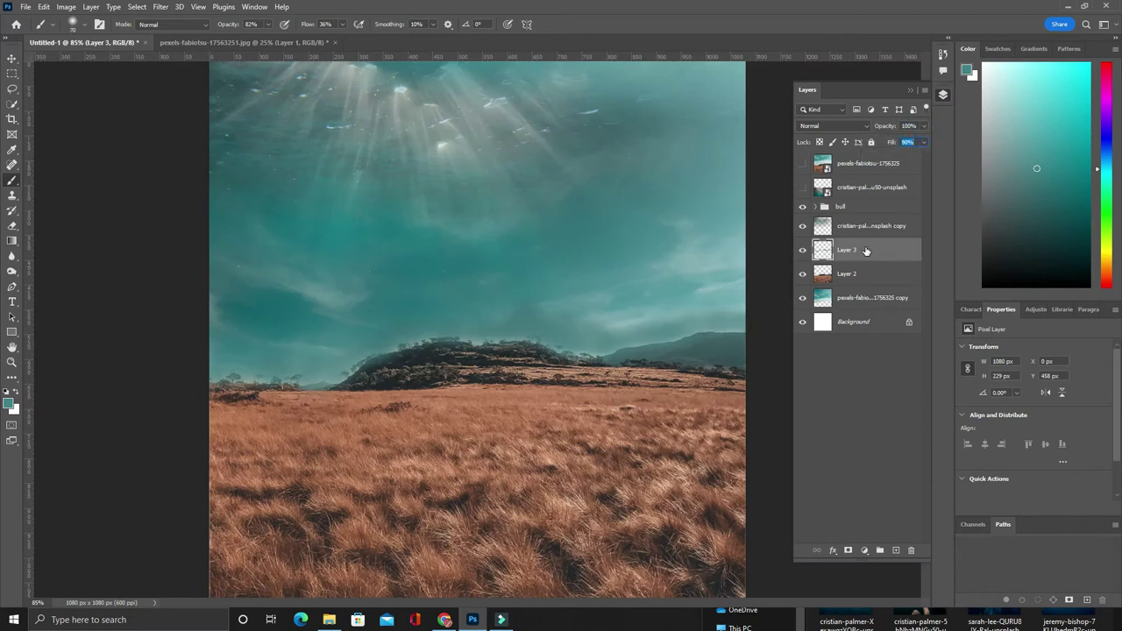
click(847, 274)
Step: Switch to a large soft Eraser and zoom in to 400% on the hill's top edge
scroll(421, 365, up, 3)
scroll(465, 318, up, 2)
key(e)
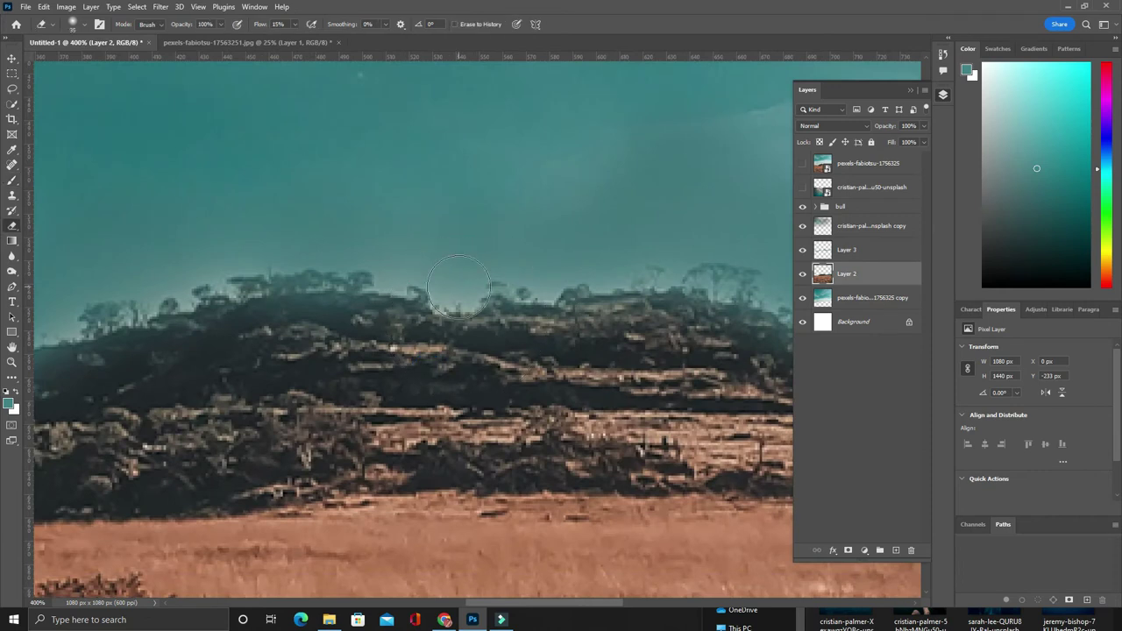
key(bracketright)
key(bracketright)
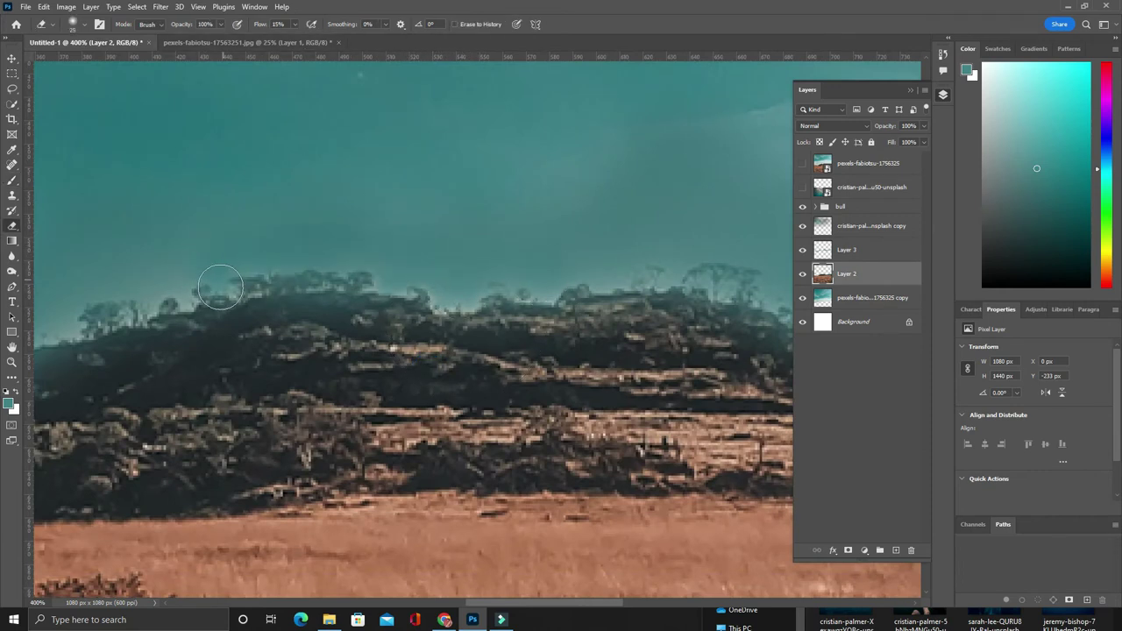
scroll(412, 298, left, 3)
scroll(259, 372, left, 3)
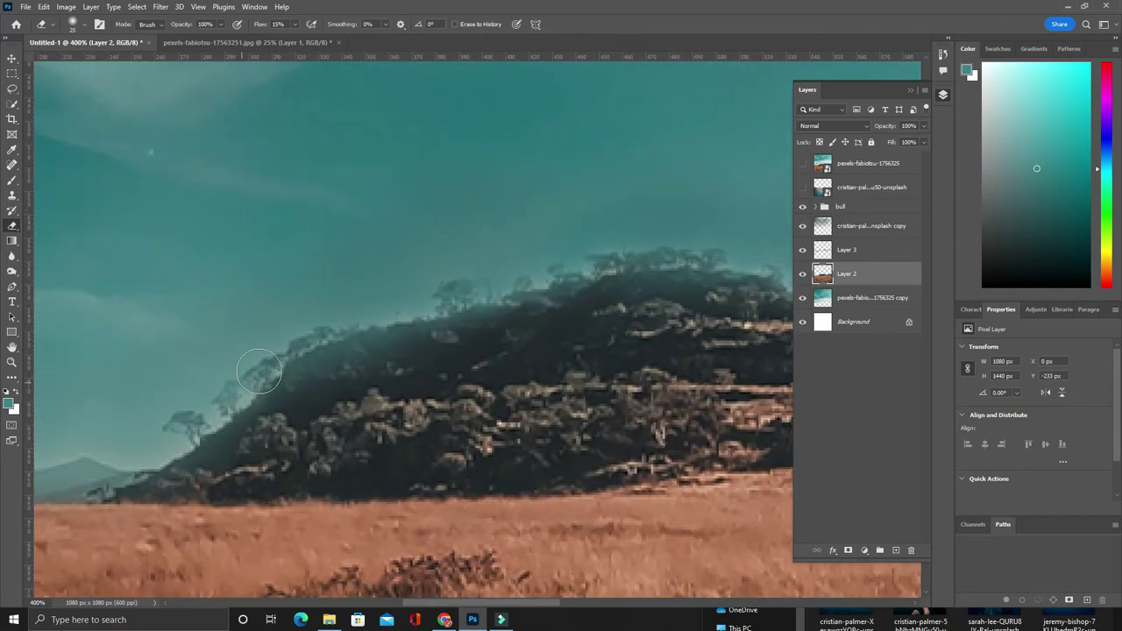
Step: Erase along Layer 2's treeline at 15% flow so the hill fades into the teal sky
scroll(395, 351, up, 3)
scroll(272, 419, right, 3)
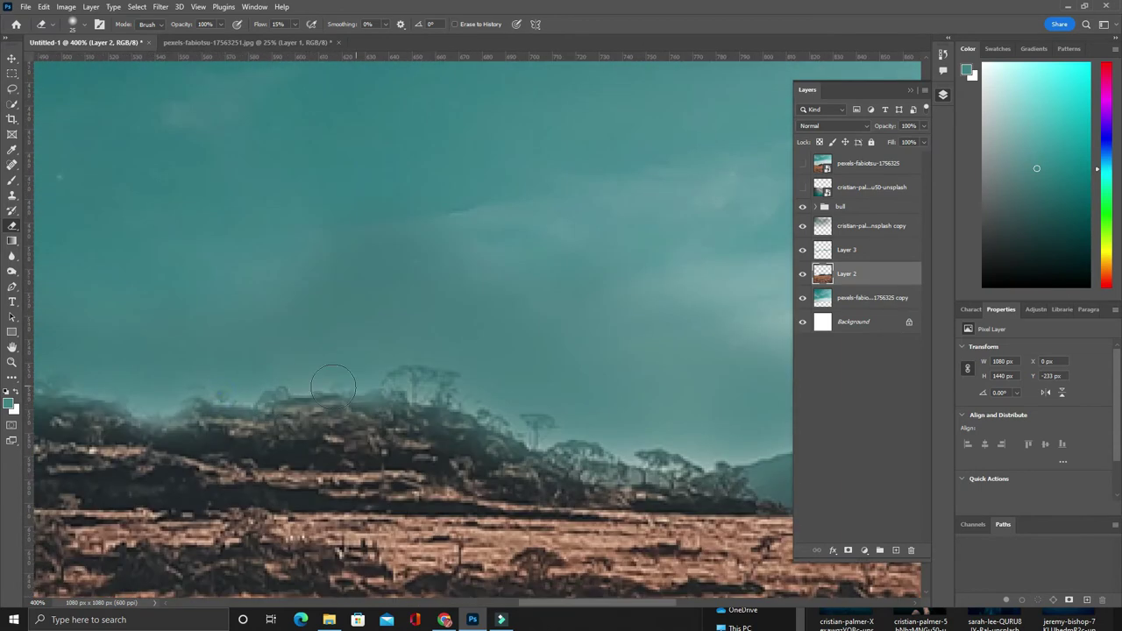
scroll(545, 434, right, 3)
scroll(300, 439, right, 3)
scroll(132, 416, right, 3)
scroll(305, 355, right, 2)
mouse_move(305, 355)
mouse_down()
mouse_move(298, 377)
mouse_move(299, 298)
mouse_up()
drag(254, 368, 298, 325)
drag(290, 263, 202, 395)
mouse_move(237, 442)
mouse_down()
mouse_move(417, 359)
mouse_move(219, 412)
mouse_up()
mouse_move(91, 476)
mouse_down()
mouse_move(132, 386)
mouse_move(181, 446)
mouse_move(94, 435)
mouse_up()
key(ctrl+0)
Step: Toggle Layer 3's visibility to compare, then select the haze layer
click(802, 250)
click(802, 274)
click(847, 250)
Step: Blur Layer 3's teal haze with a 30.4-pixel Gaussian Blur, then select Layer 2
click(161, 6)
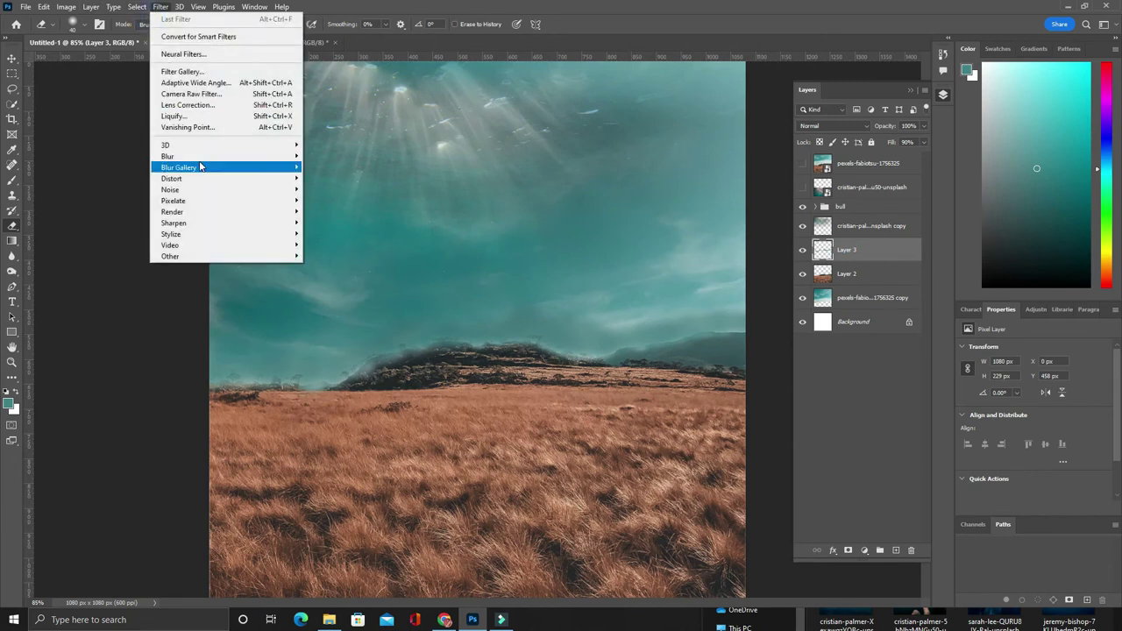
click(346, 198)
mouse_move(861, 229)
mouse_down()
mouse_move(883, 229)
mouse_move(864, 229)
mouse_up()
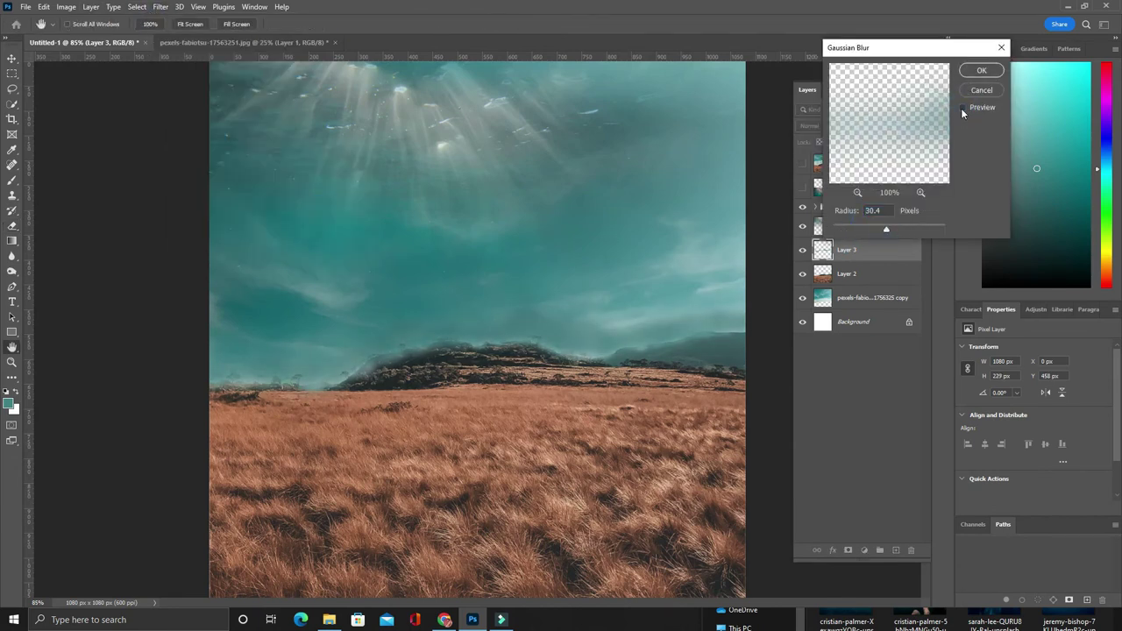
click(981, 70)
click(12, 58)
click(482, 516)
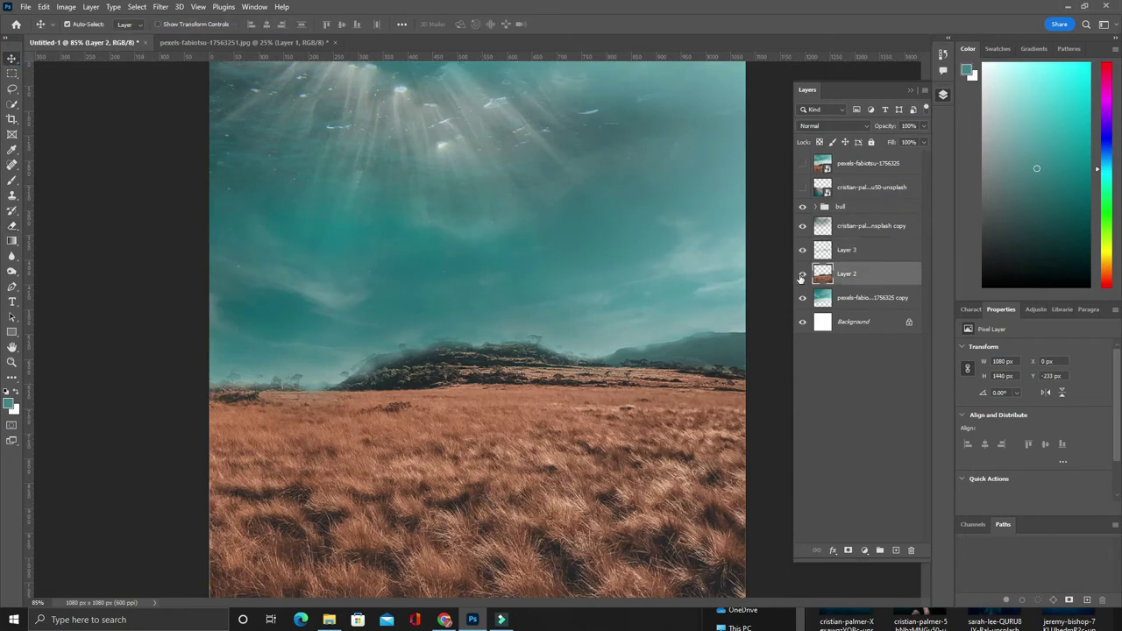
Step: Add a colorized Hue/Saturation 2 adjustment layer tinting the grass
click(90, 7)
click(250, 263)
click(656, 179)
click(1021, 454)
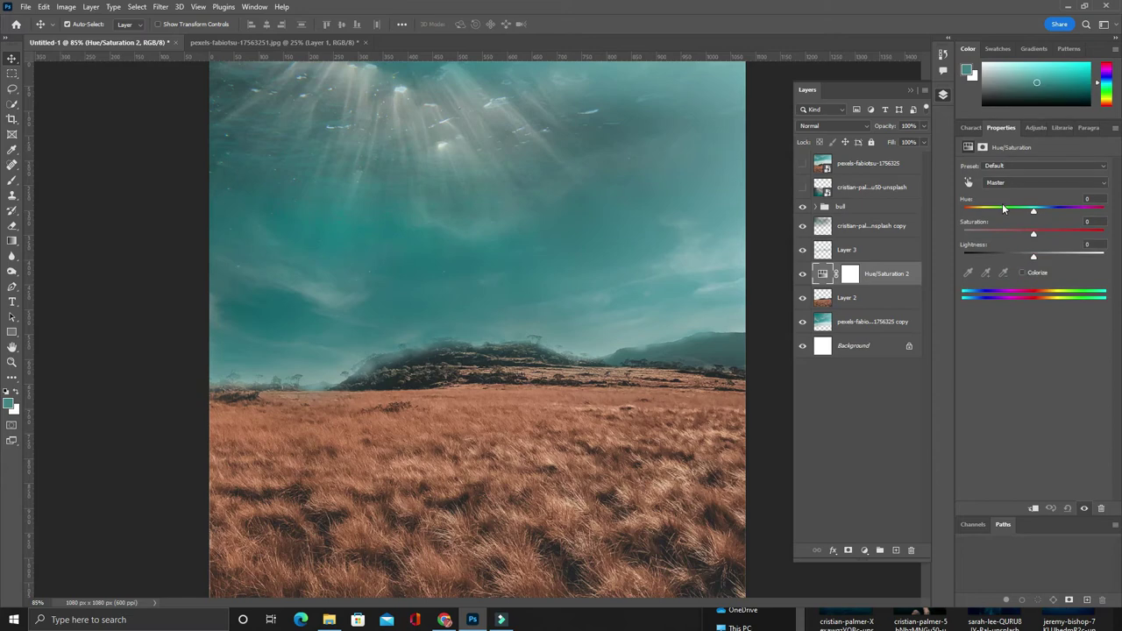
mouse_move(1019, 213)
mouse_down()
mouse_move(987, 215)
mouse_move(1040, 213)
mouse_up()
mouse_move(1033, 256)
mouse_down()
mouse_move(1052, 256)
mouse_move(1008, 233)
mouse_move(1050, 212)
mouse_up()
Step: Clip Hue/Saturation 2 to Layer 2 and tune it to a purple grass tint at 51% opacity
right_click(871, 275)
click(912, 333)
mouse_move(1053, 256)
mouse_down()
mouse_move(1025, 256)
mouse_move(1028, 233)
mouse_up()
drag(1050, 211, 1031, 213)
double_click(1022, 273)
mouse_move(923, 126)
mouse_down()
mouse_move(887, 139)
mouse_move(900, 140)
mouse_up()
drag(1015, 211, 1057, 212)
mouse_move(1021, 262)
mouse_down()
mouse_move(1040, 259)
mouse_move(1042, 211)
mouse_move(1057, 212)
mouse_up()
Step: Group the four field layers and name the group ff
click(841, 309)
shift+click(858, 228)
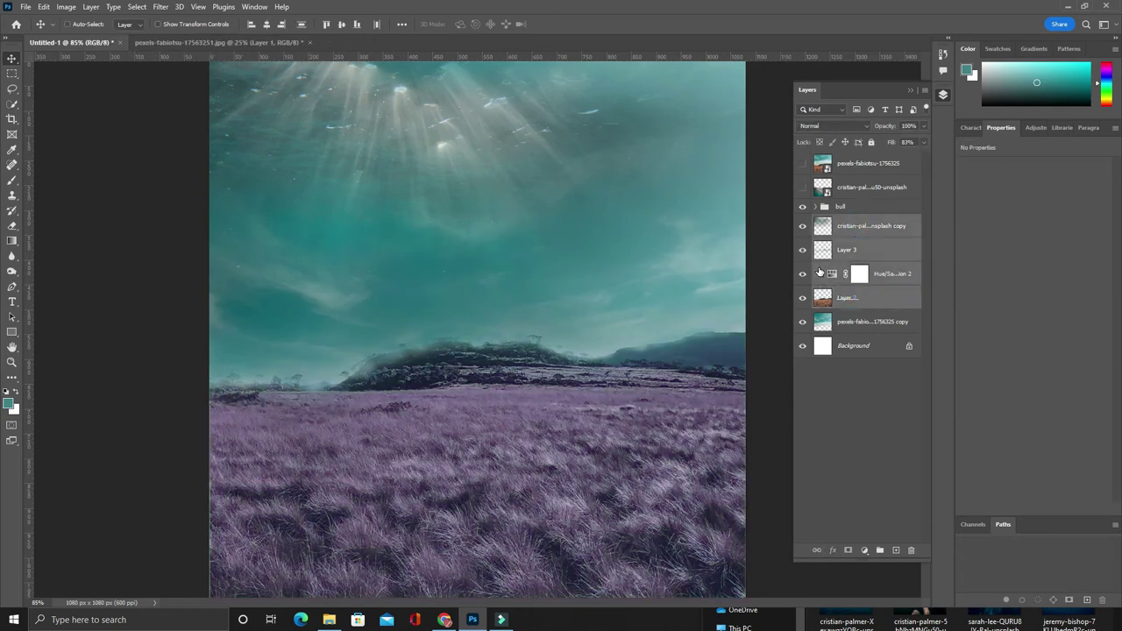
key(ctrl+g)
double_click(847, 221)
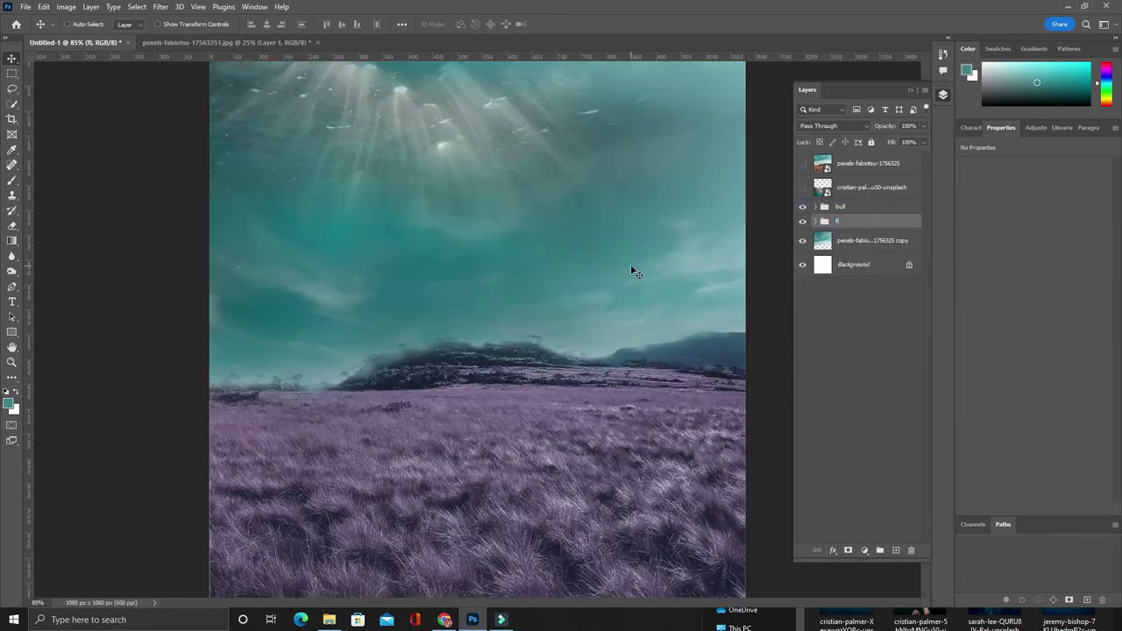
key(ctrl+minus)
Step: Show the bull group and set Hue/Saturation 1's hue to 210 to tint the cow blue-grey
click(816, 206)
click(802, 261)
click(815, 206)
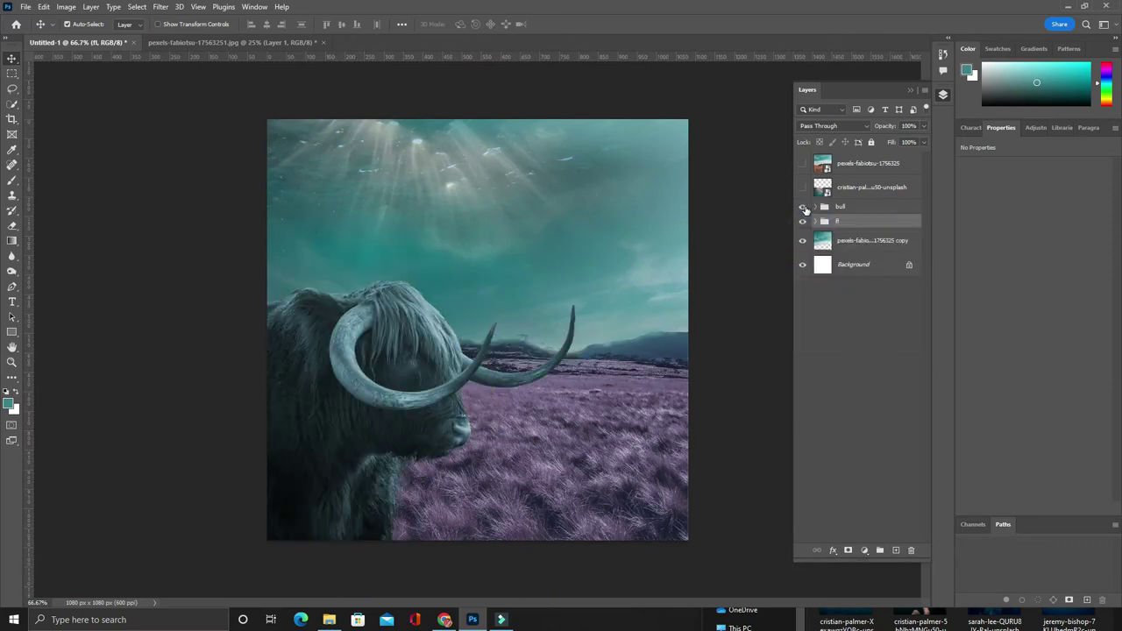
click(803, 207)
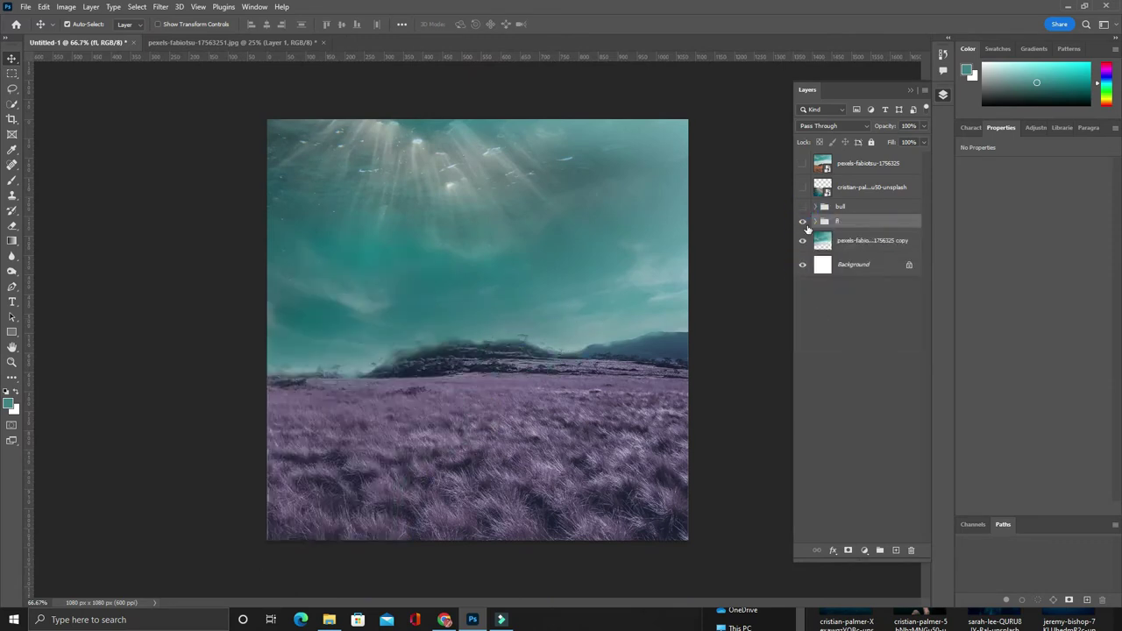
click(803, 207)
click(815, 206)
click(802, 225)
click(840, 227)
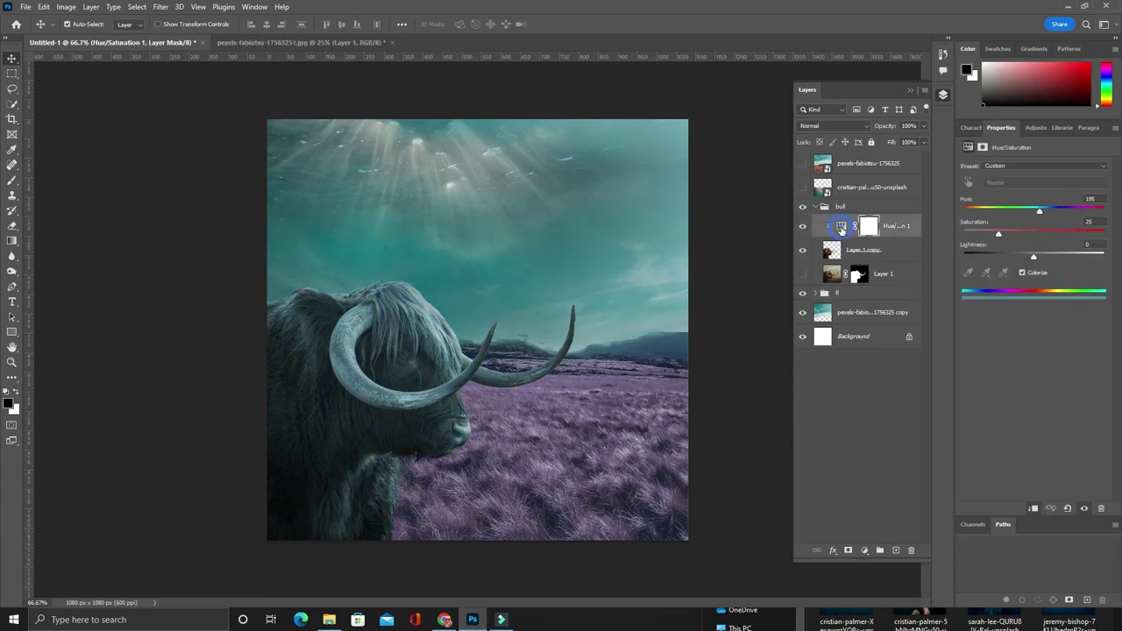
drag(1032, 213, 1049, 214)
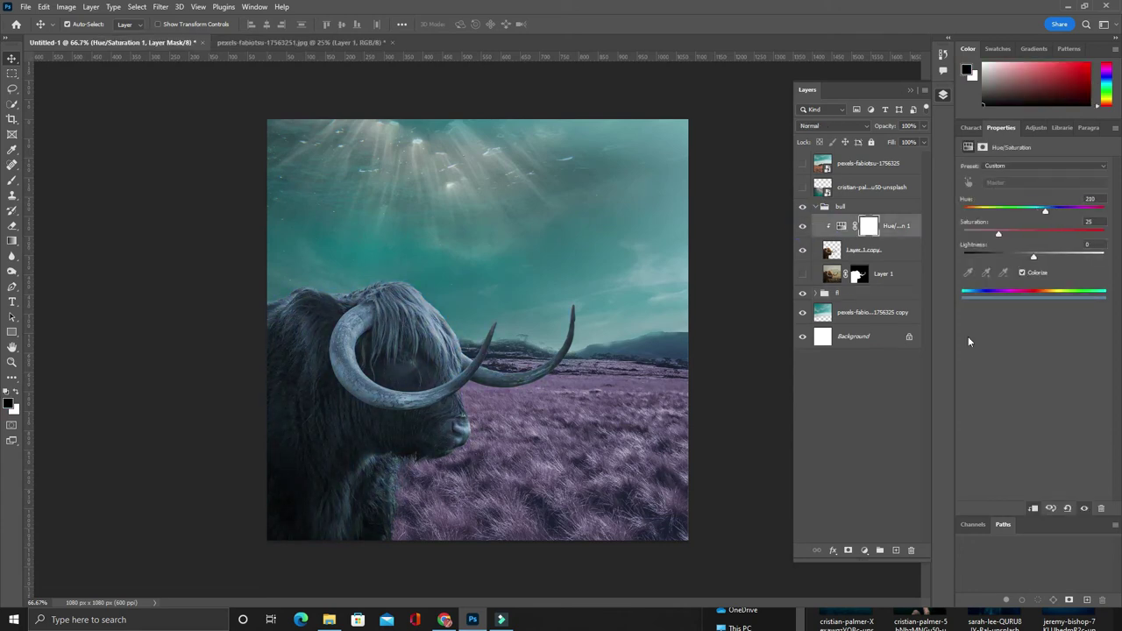
Step: Duplicate Hue/Saturation 1, hide the copy, and brush-paint the original's mask
click(869, 226)
key(ctrl+j)
click(802, 226)
click(869, 250)
key(b)
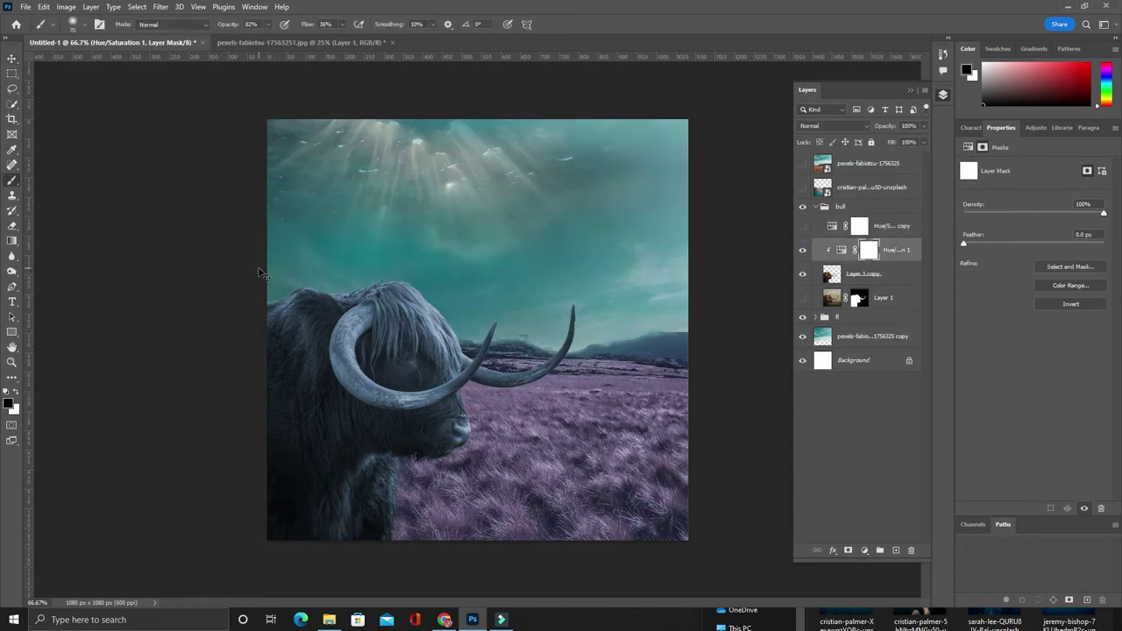
scroll(261, 273, up, 2)
scroll(255, 430, down, 5)
scroll(195, 371, down, 3)
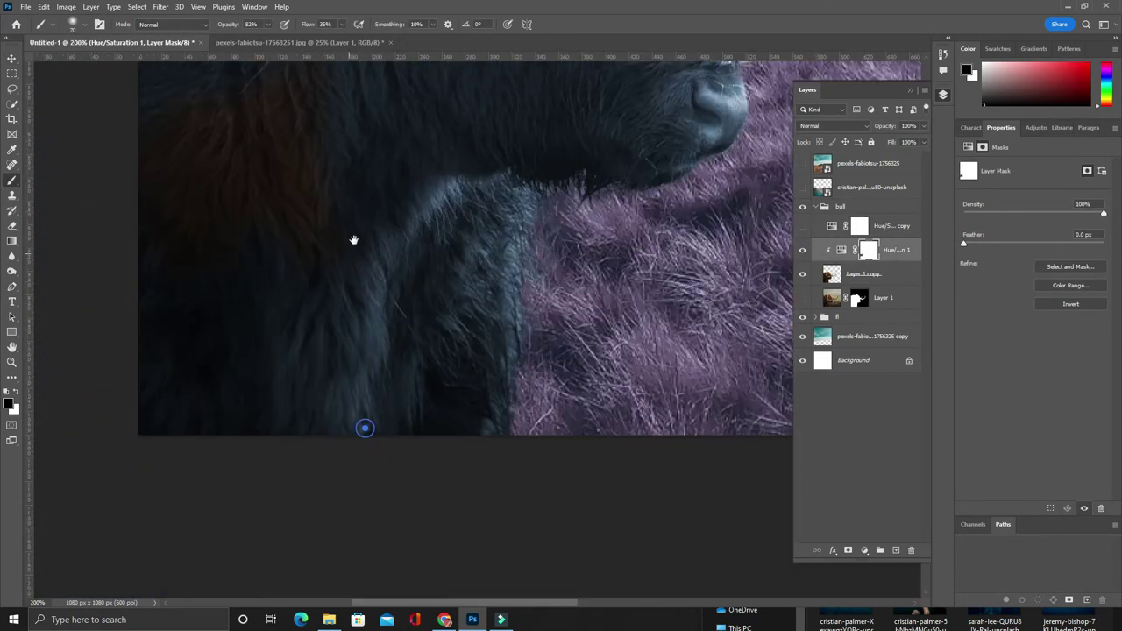
scroll(353, 239, down, 1)
scroll(446, 251, up, 1)
scroll(351, 381, up, 5)
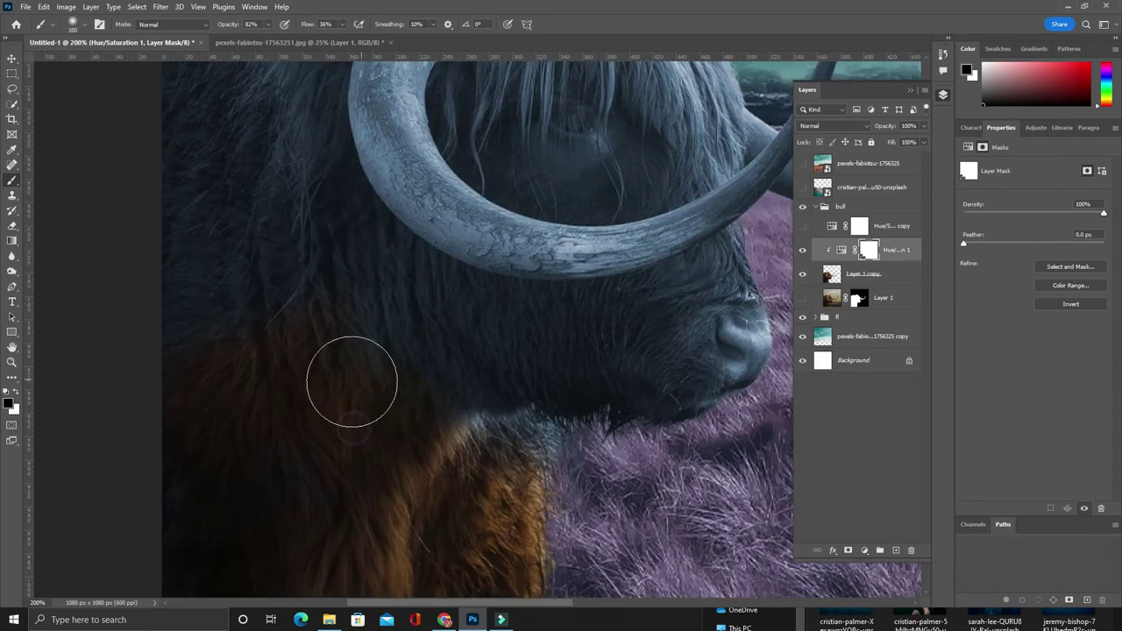
scroll(397, 303, up, 5)
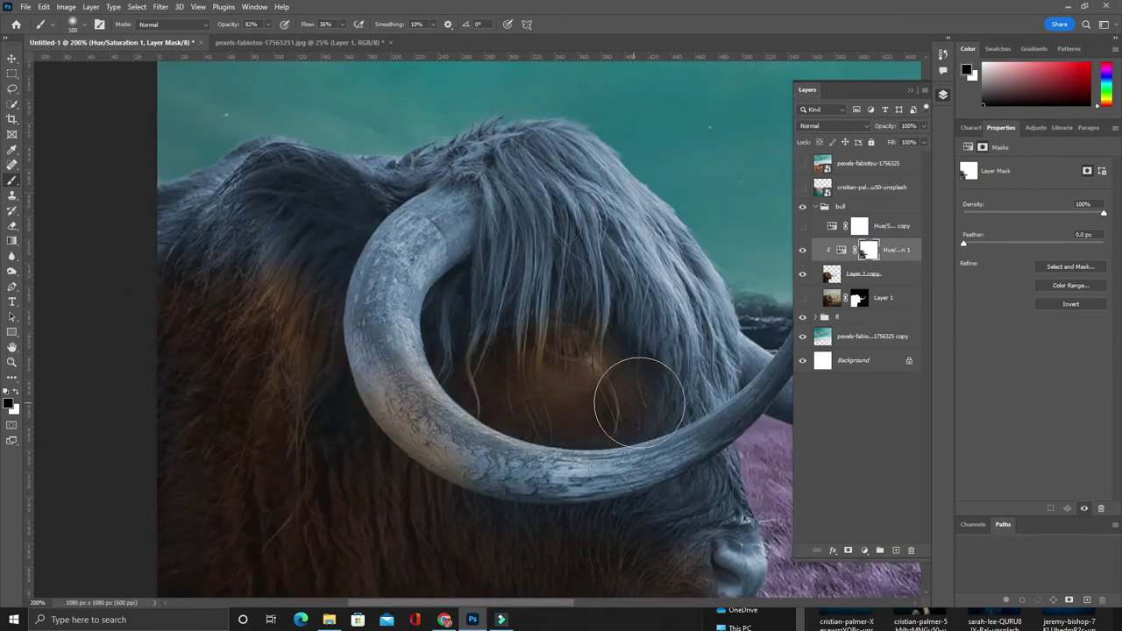
key(ctrl+0)
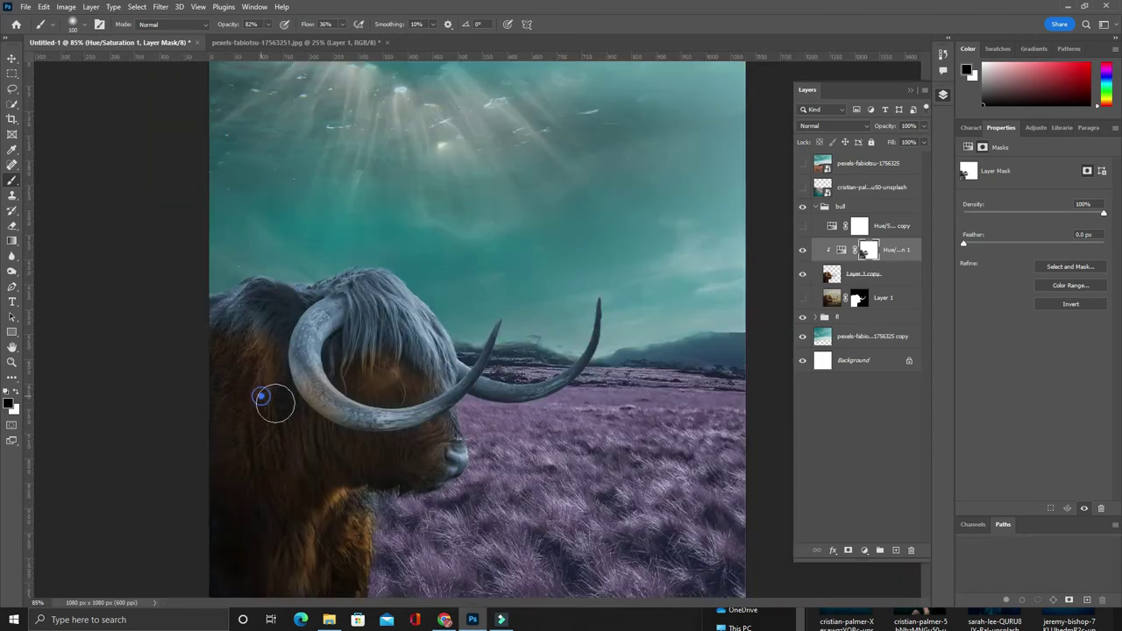
Step: Show the Hue/Saturation 1 copy and clip it into the cow's group
click(802, 226)
right_click(884, 228)
mouse_move(888, 230)
mouse_down()
mouse_move(890, 263)
mouse_move(842, 249)
mouse_up()
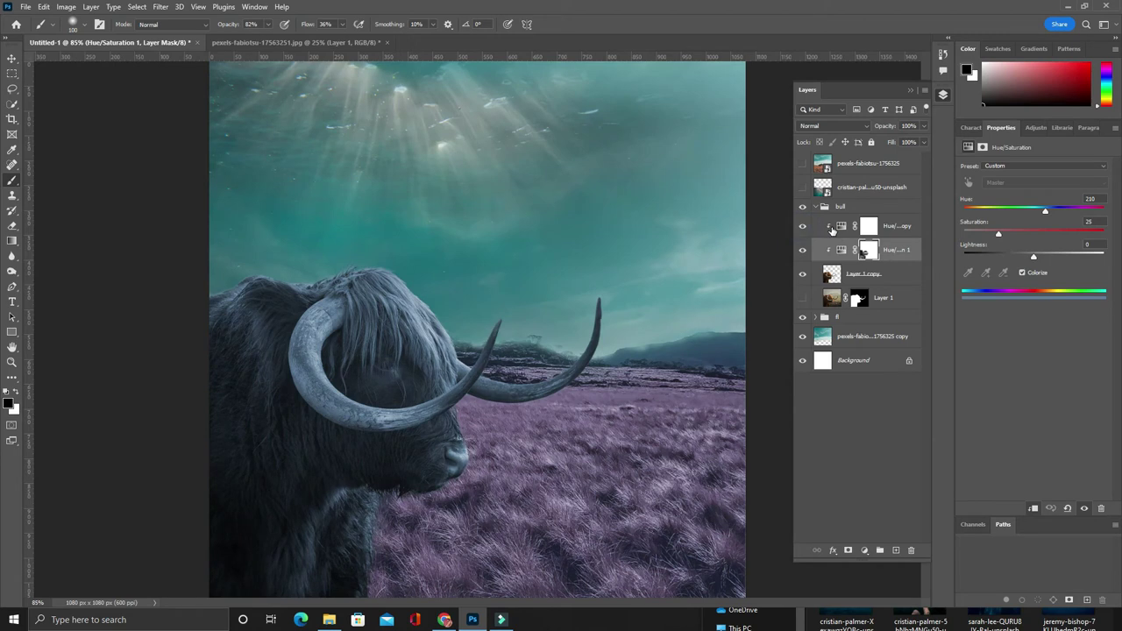
Step: Raise the Hue/Saturation copy's Saturation to 46 and Lightness to -12
click(832, 230)
mouse_move(1033, 256)
mouse_down()
mouse_move(1029, 234)
mouse_move(996, 218)
mouse_move(1082, 219)
mouse_move(1001, 235)
mouse_up()
click(803, 226)
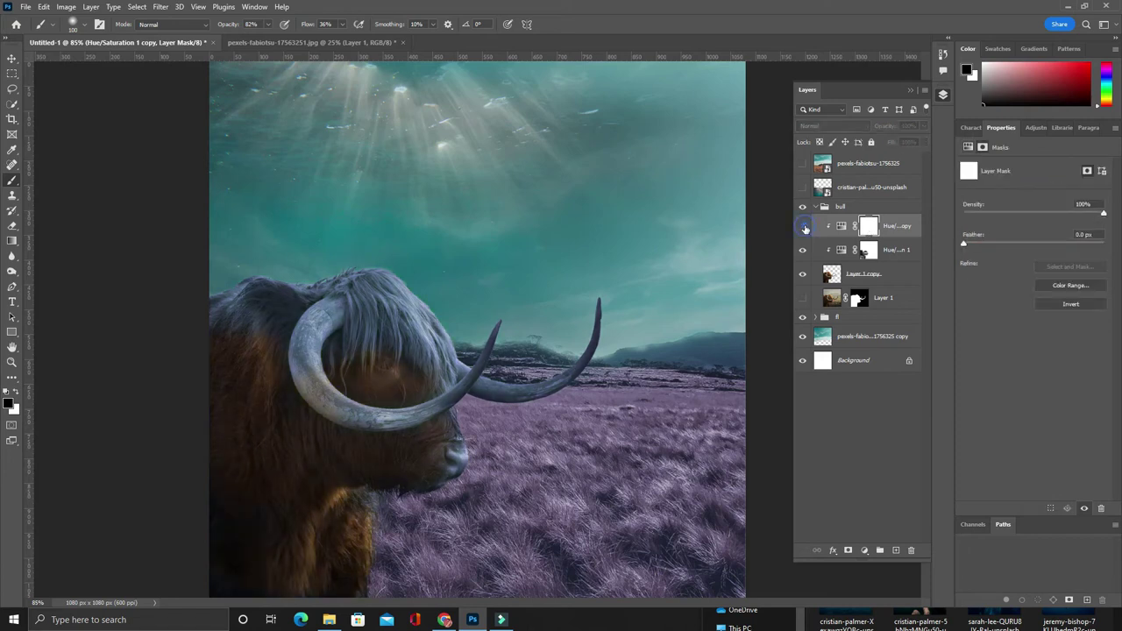
click(803, 226)
Step: Paint the copy's mask black around the cow's snout and horn to restore brown fur
scroll(388, 383, up, 3)
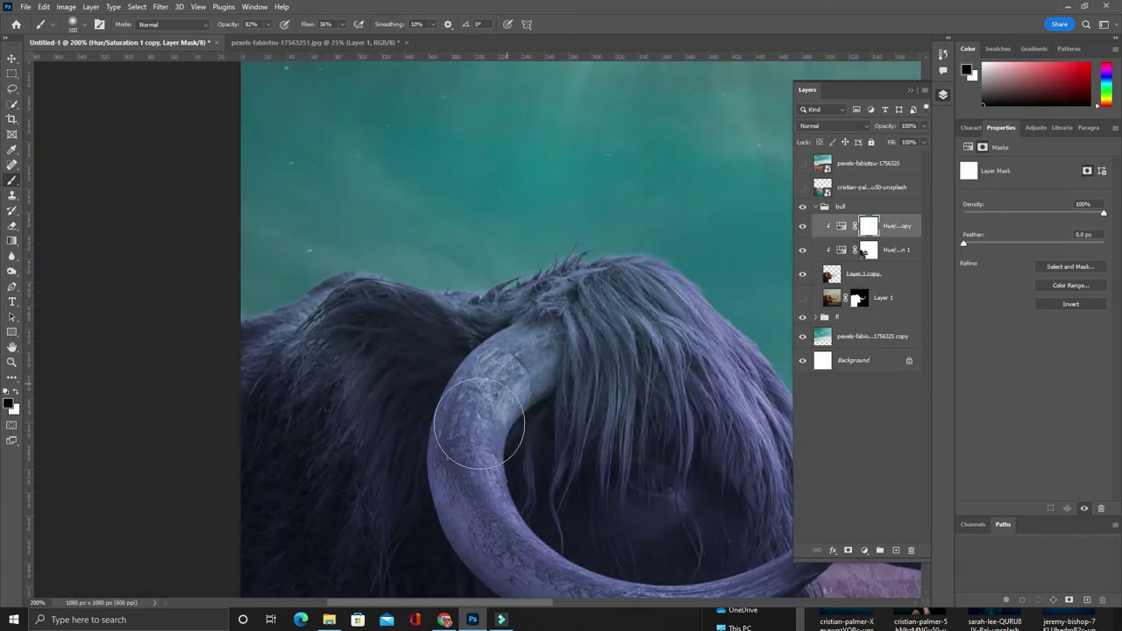
drag(600, 427, 465, 350)
mouse_move(351, 491)
mouse_down()
mouse_move(499, 501)
mouse_move(450, 351)
mouse_move(597, 351)
mouse_move(678, 469)
mouse_up()
scroll(677, 469, down, 2)
scroll(663, 459, down, 1)
scroll(556, 477, up, 2)
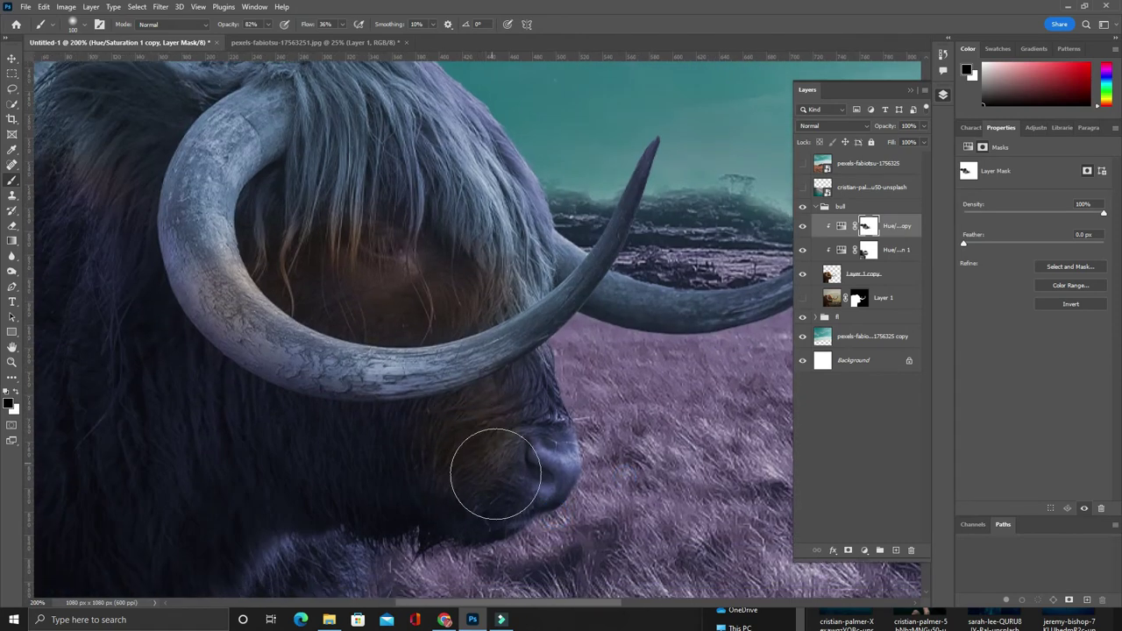
scroll(493, 471, up, 1)
drag(616, 493, 586, 374)
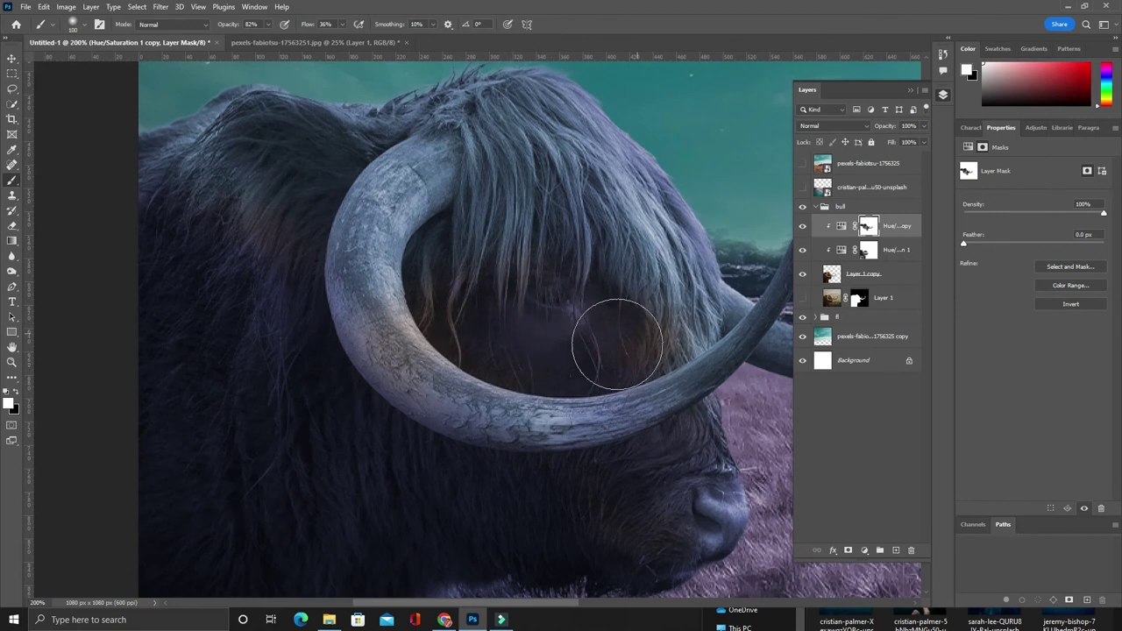
scroll(618, 344, up, 3)
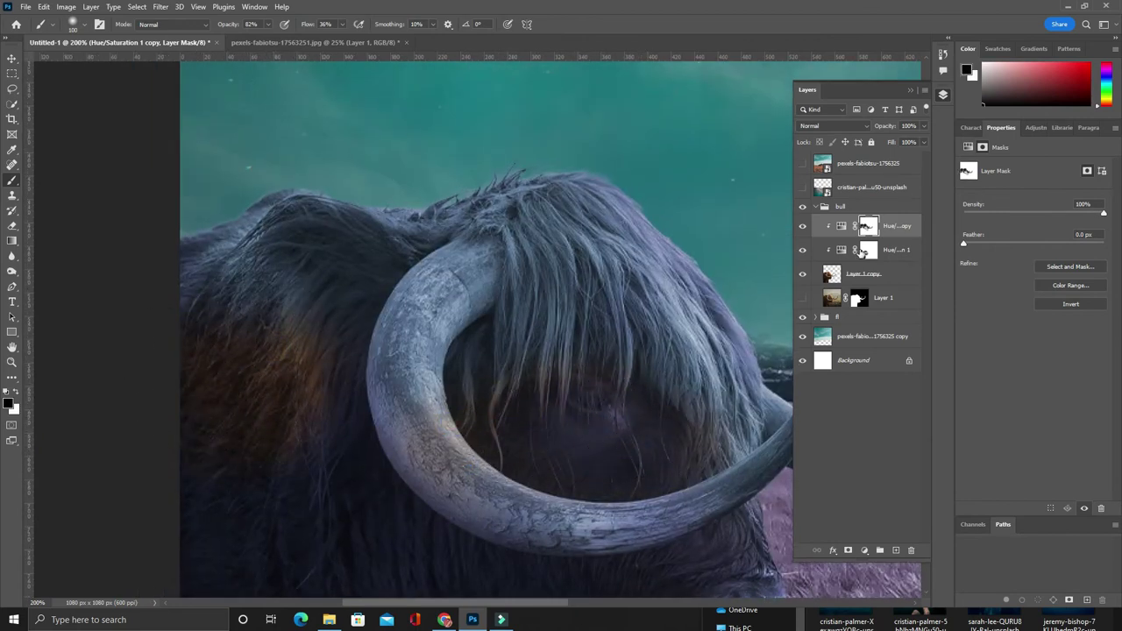
Step: Select Hue/Saturation 1 with white as paint colour, fit the view, and collapse the bull group
key(alt+bracketleft)
key(x)
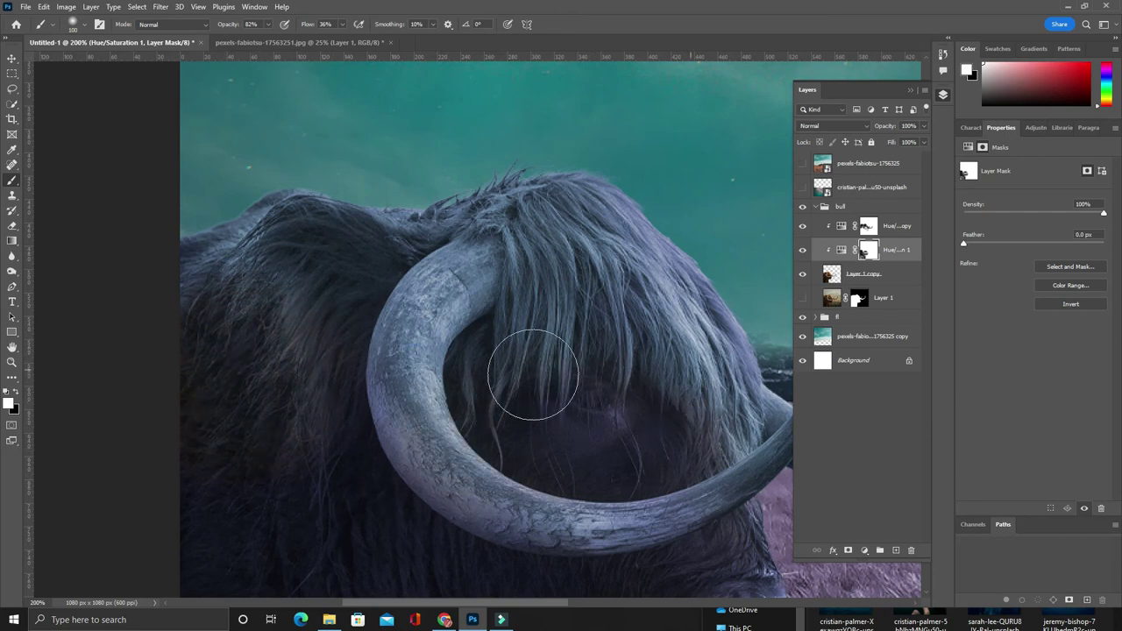
scroll(731, 448, down, 2)
key(ctrl+0)
key(v)
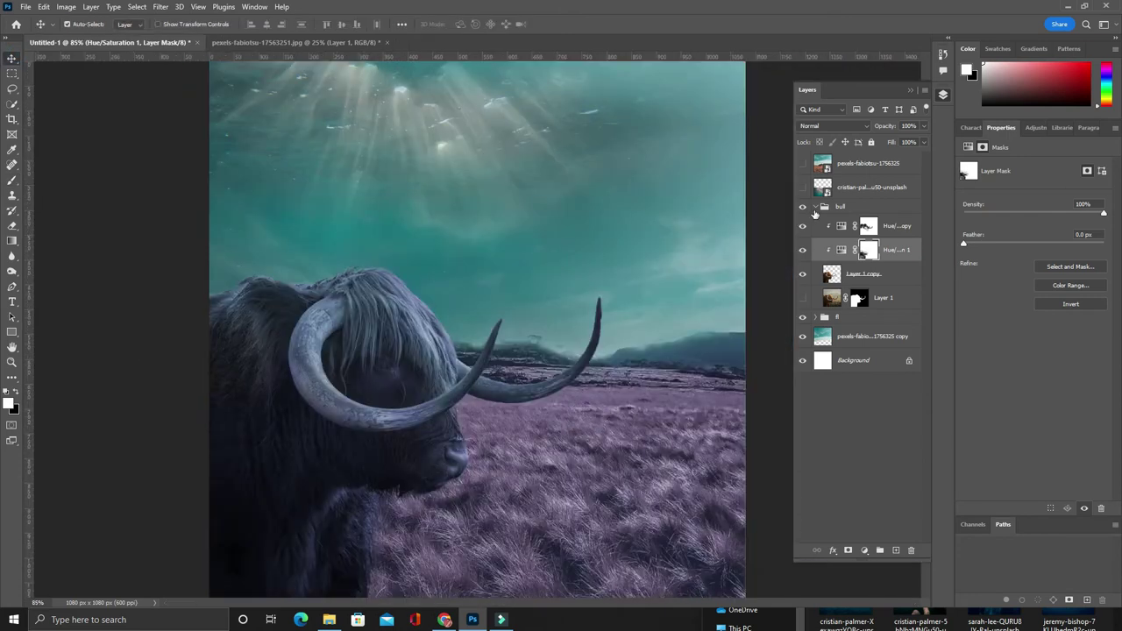
click(741, 287)
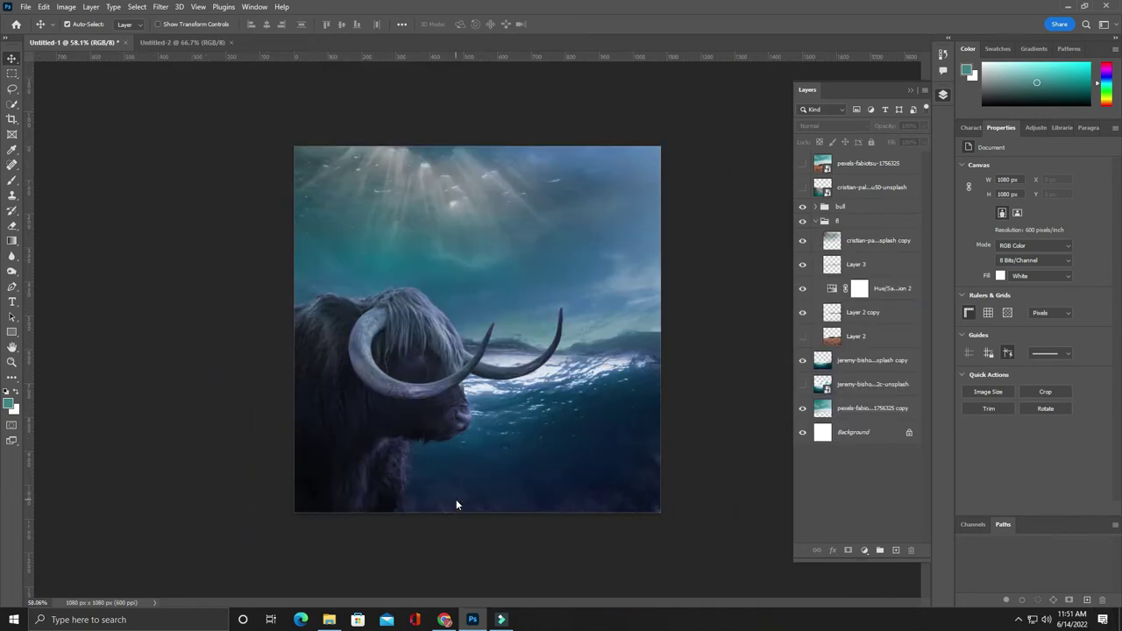
Step: Duplicate the cliff photo layer and erase its sky and lower grass
key(ctrl+j)
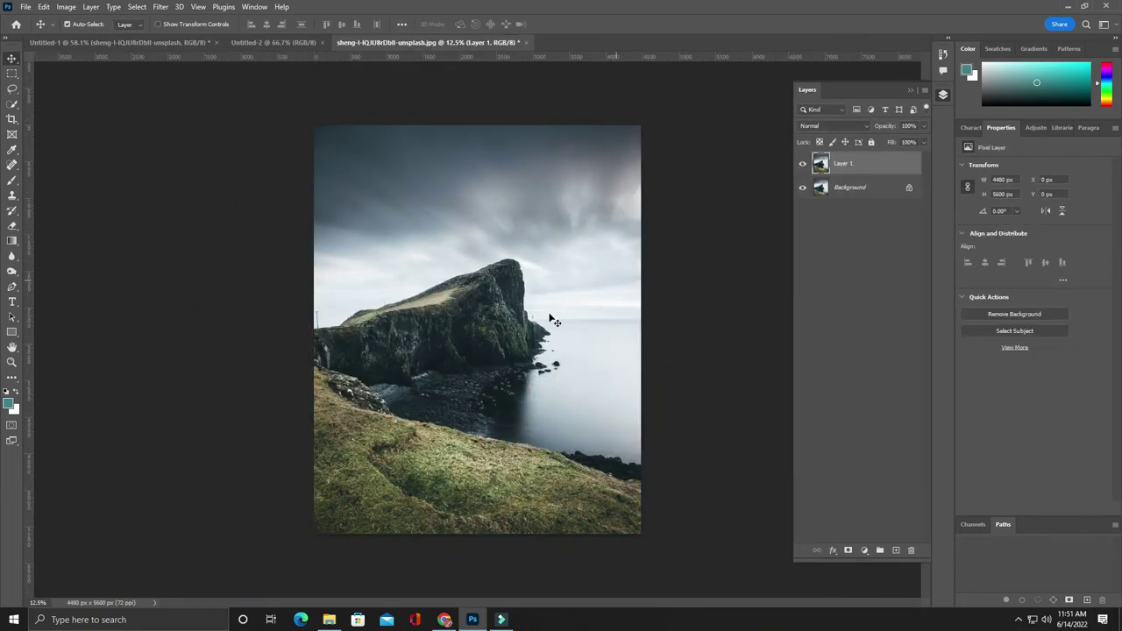
key(e)
click(802, 186)
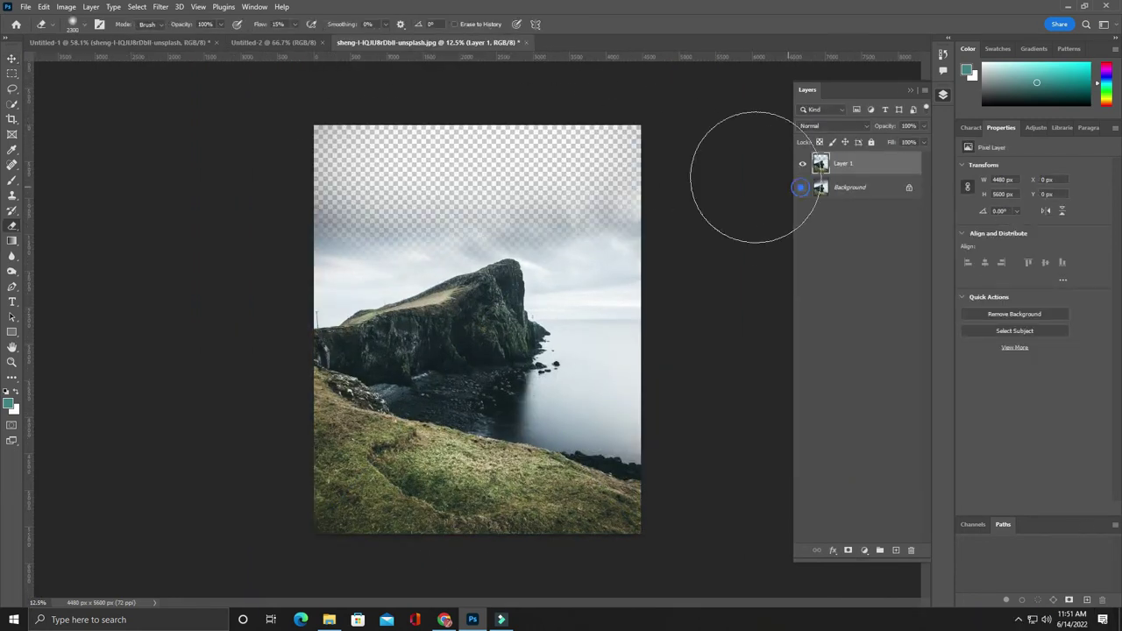
drag(395, 219, 636, 125)
mouse_move(521, 518)
mouse_down()
mouse_move(646, 504)
mouse_move(626, 275)
mouse_move(506, 447)
mouse_move(325, 518)
mouse_up()
key(ctrl+s)
click(617, 263)
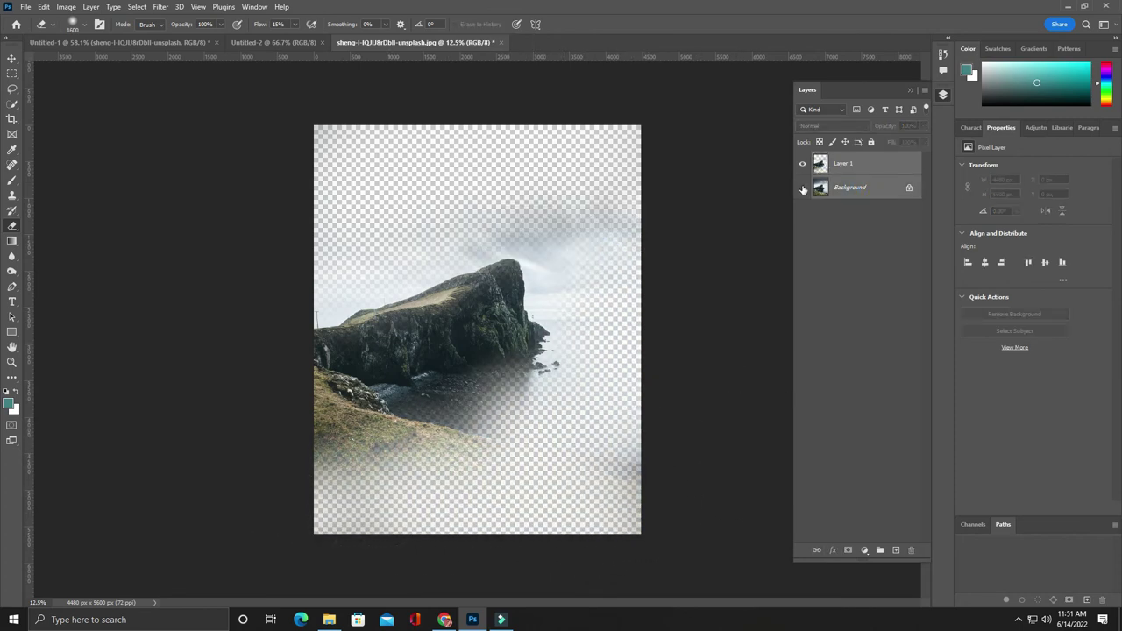
Step: Flatten and save the cliff photo as JPEG, close it, and raise its layer in the stack
click(802, 187)
right_click(842, 181)
click(875, 289)
key(ctrl+s)
click(625, 154)
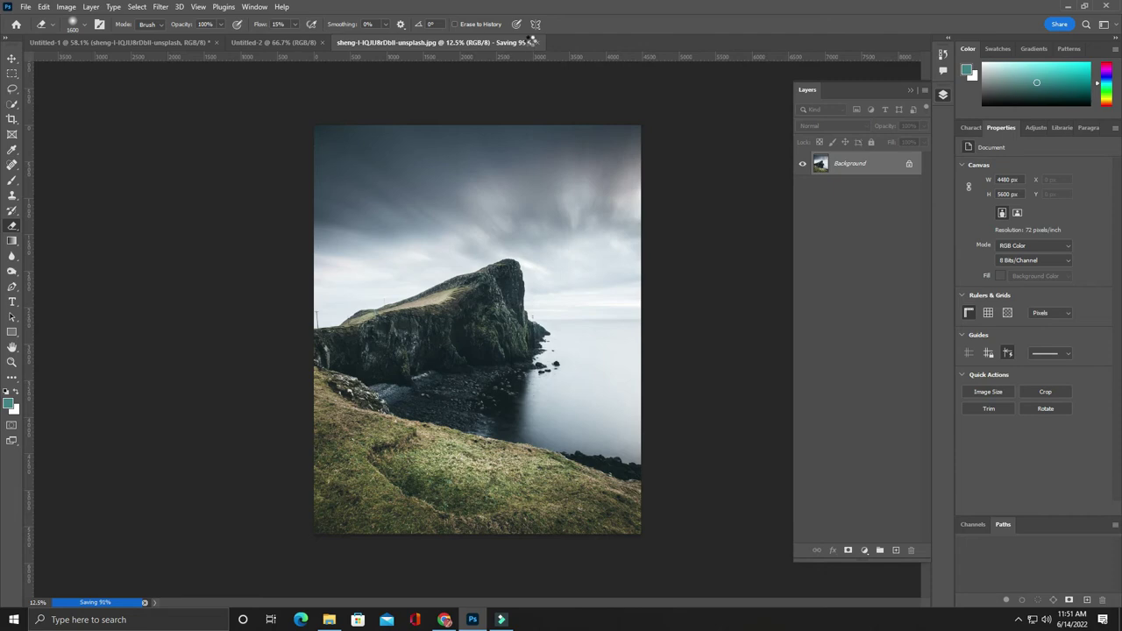
click(496, 42)
drag(859, 423, 846, 289)
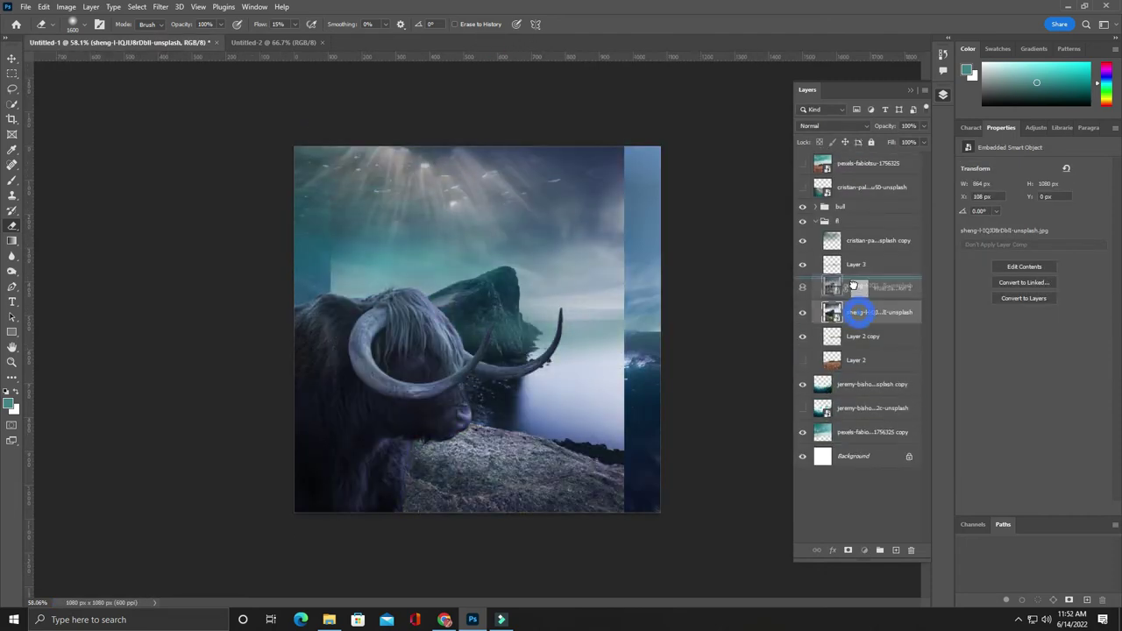
Step: Hide the light-rays layer and move the visible cliff layer above the bull group
click(803, 313)
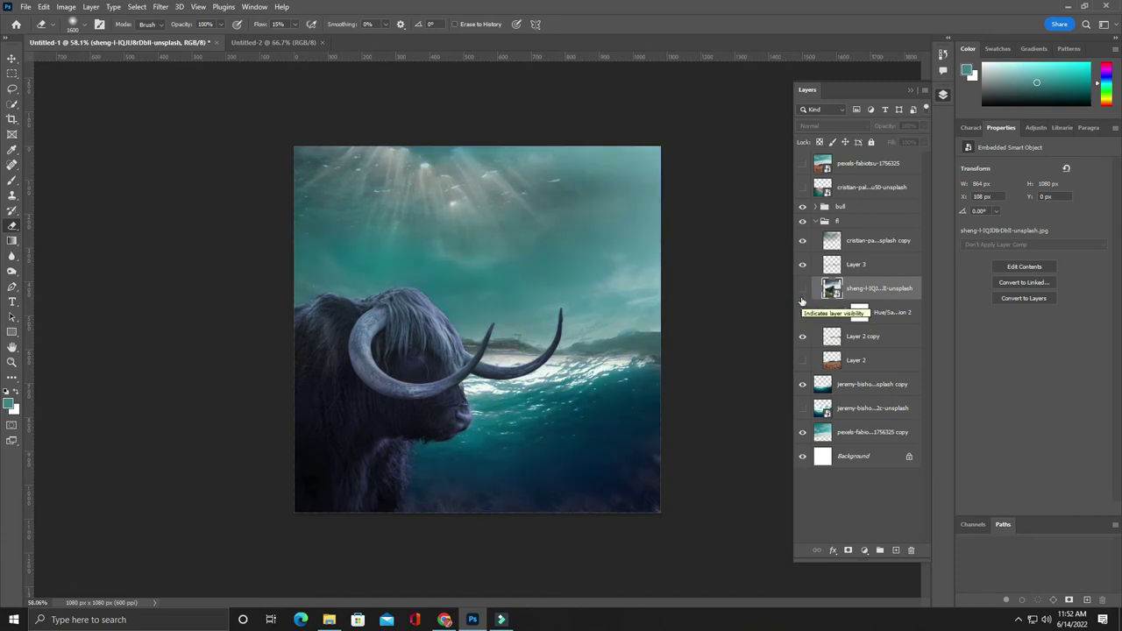
click(802, 240)
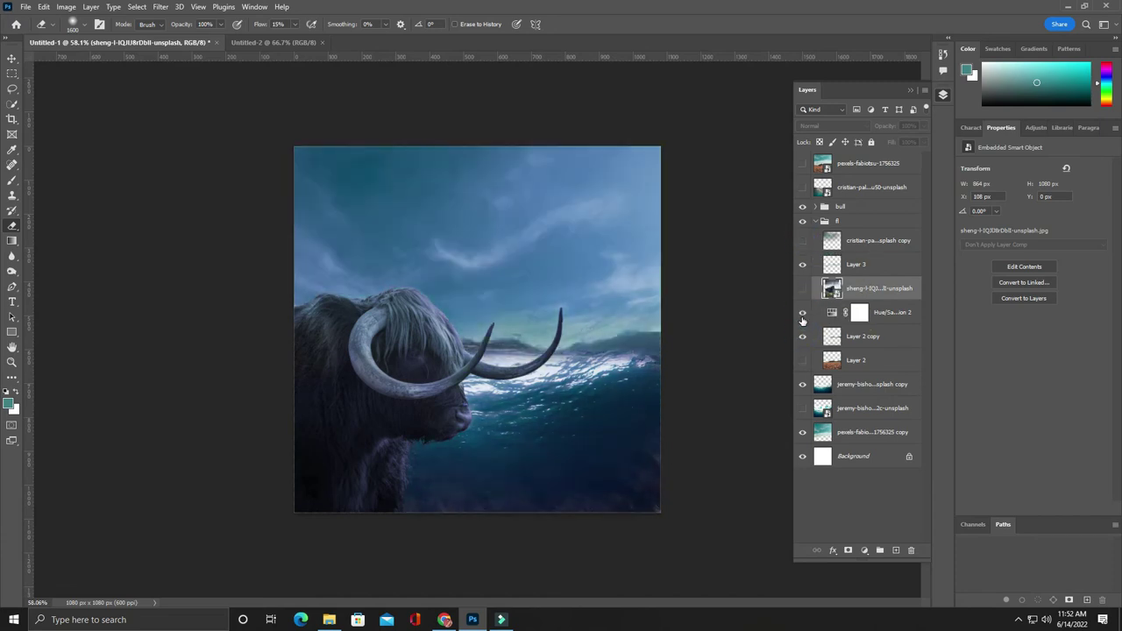
click(802, 287)
drag(856, 291, 842, 200)
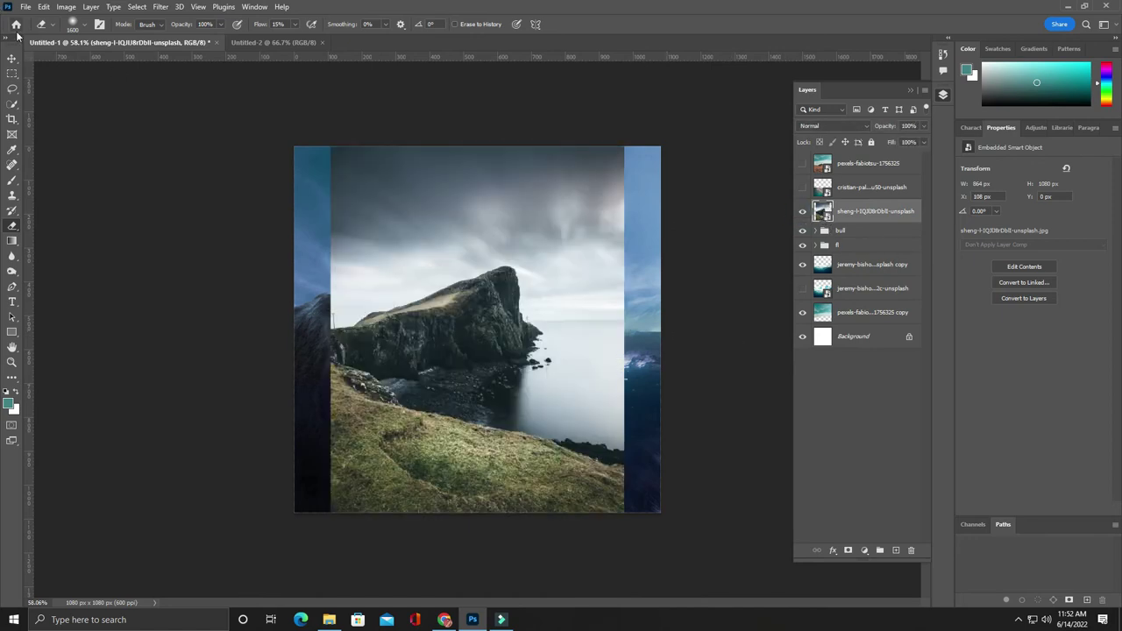
Step: Place a rasterized cliff copy below the bull group, enlarged and tilted behind the cow
key(ctrl+j)
right_click(847, 218)
click(877, 316)
key(ctrl+Tab)
key(ctrl+Tab)
drag(839, 213, 839, 261)
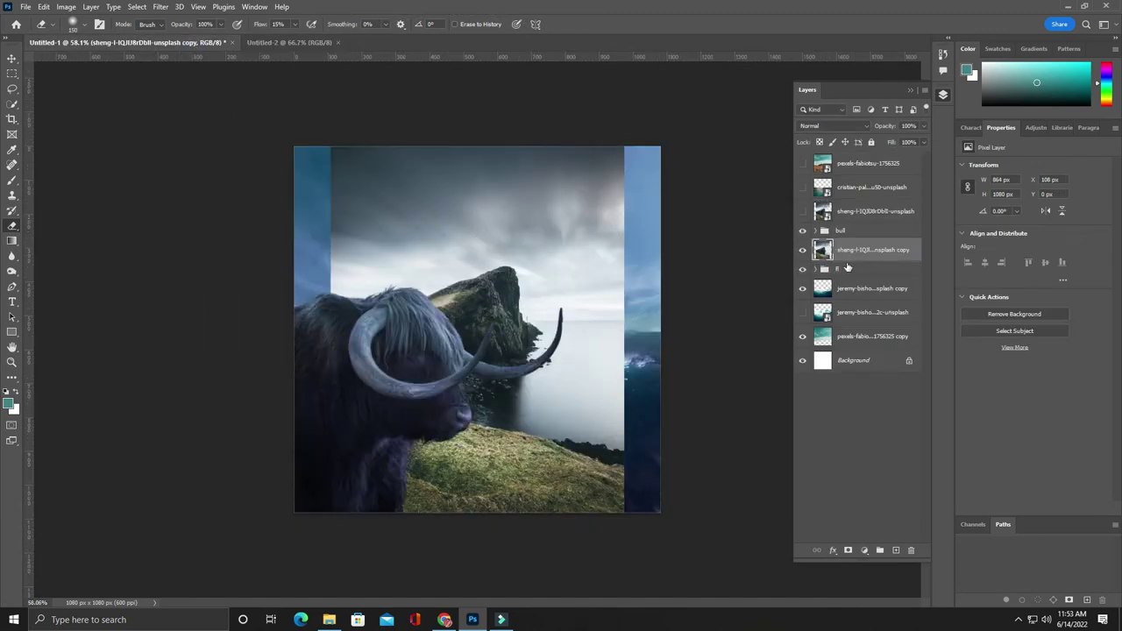
key(ctrl+t)
drag(492, 296, 572, 447)
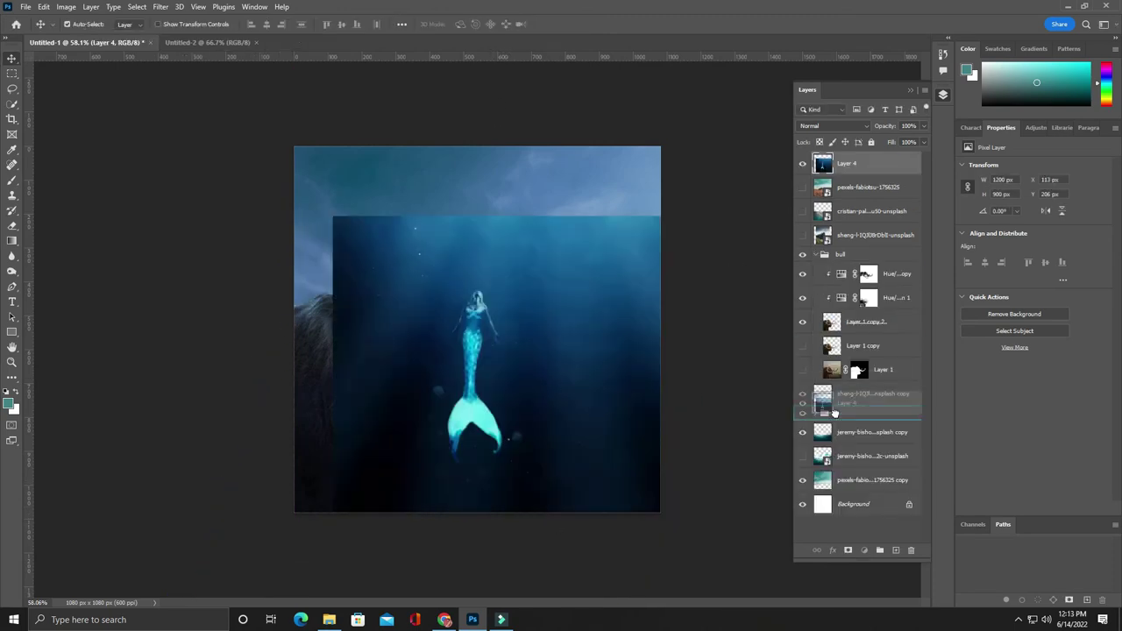
Step: Move mermaid Layer 4 below the ff group, shrunk and placed under the waterline
drag(836, 248, 842, 423)
drag(561, 184, 701, 350)
key(ctrl+t)
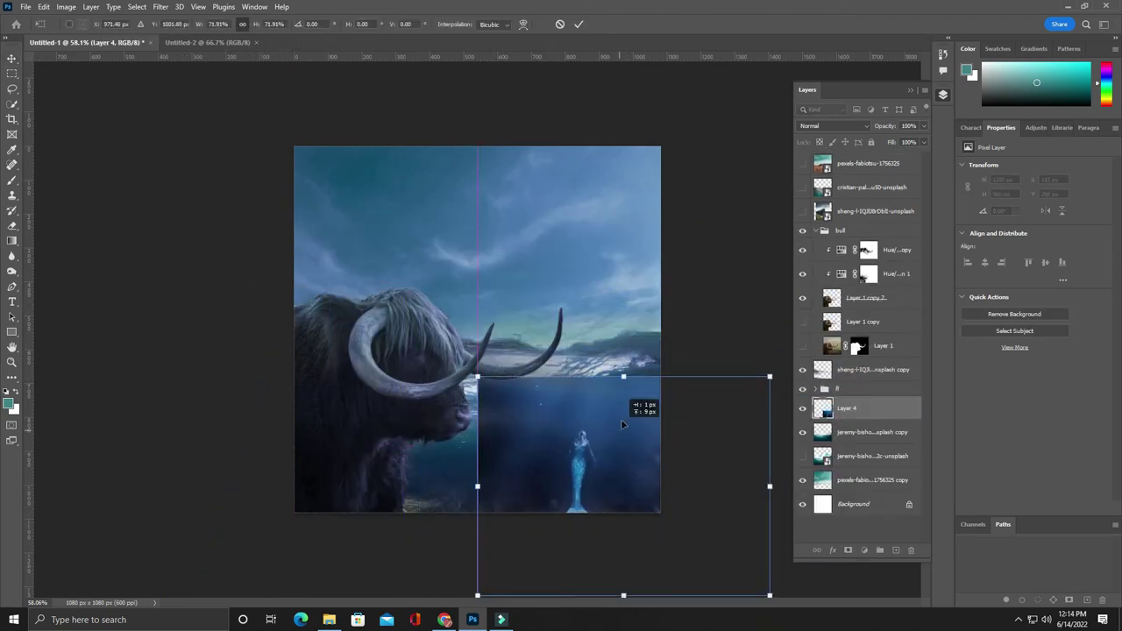
drag(526, 426, 531, 396)
key(Return)
key(ctrl+plus)
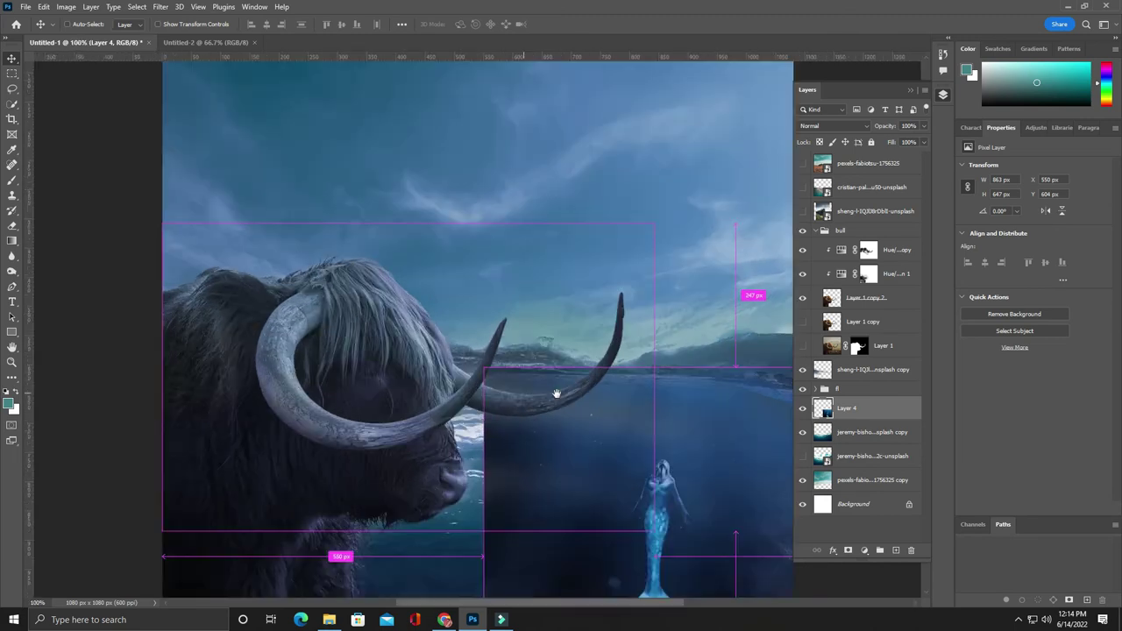
key(ctrl+plus)
drag(529, 248, 487, 296)
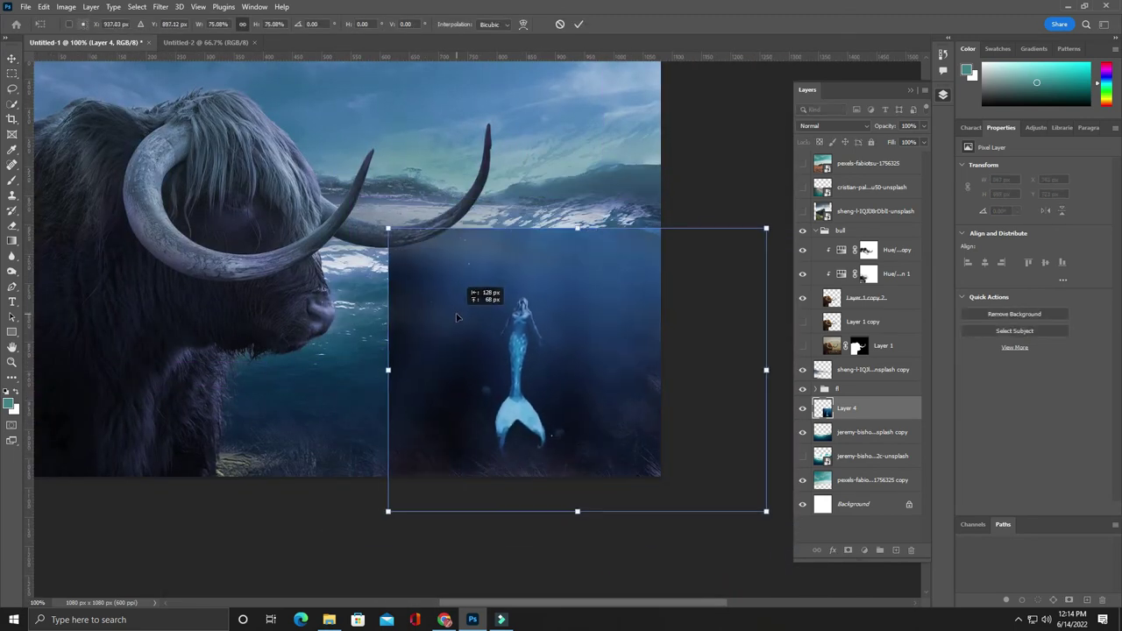
Step: Tint the underwater wave layer with Hue/Saturation (+18, +29, -23), then show the mermaid again
click(803, 407)
click(868, 432)
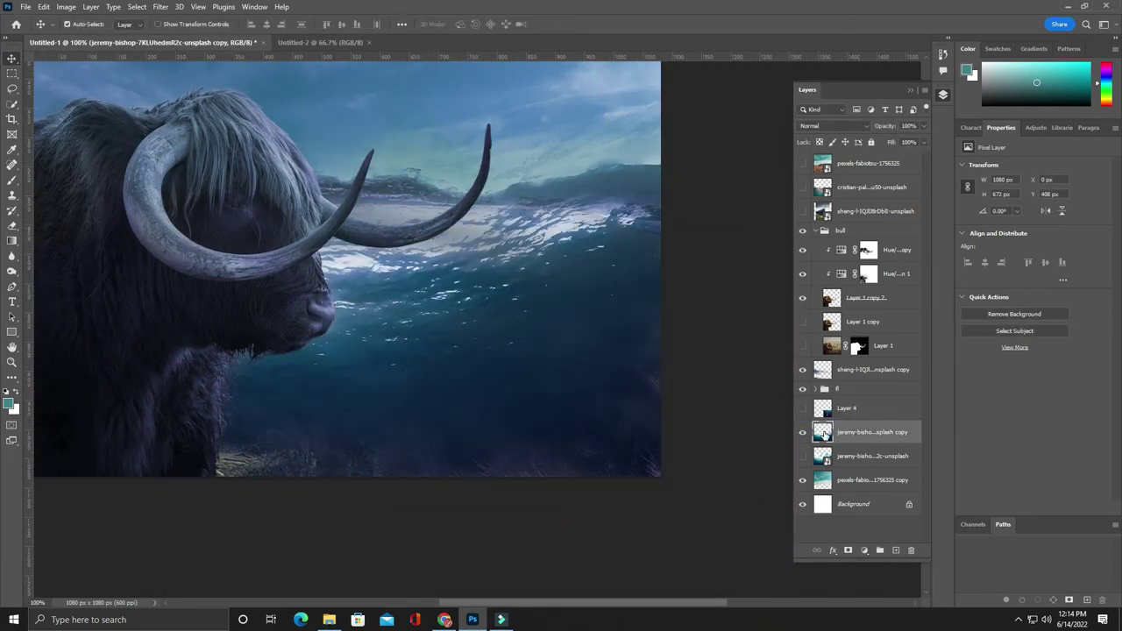
click(66, 6)
click(351, 96)
drag(491, 117, 639, 102)
mouse_move(673, 242)
mouse_down()
mouse_move(660, 242)
mouse_move(690, 212)
mouse_move(690, 184)
mouse_up()
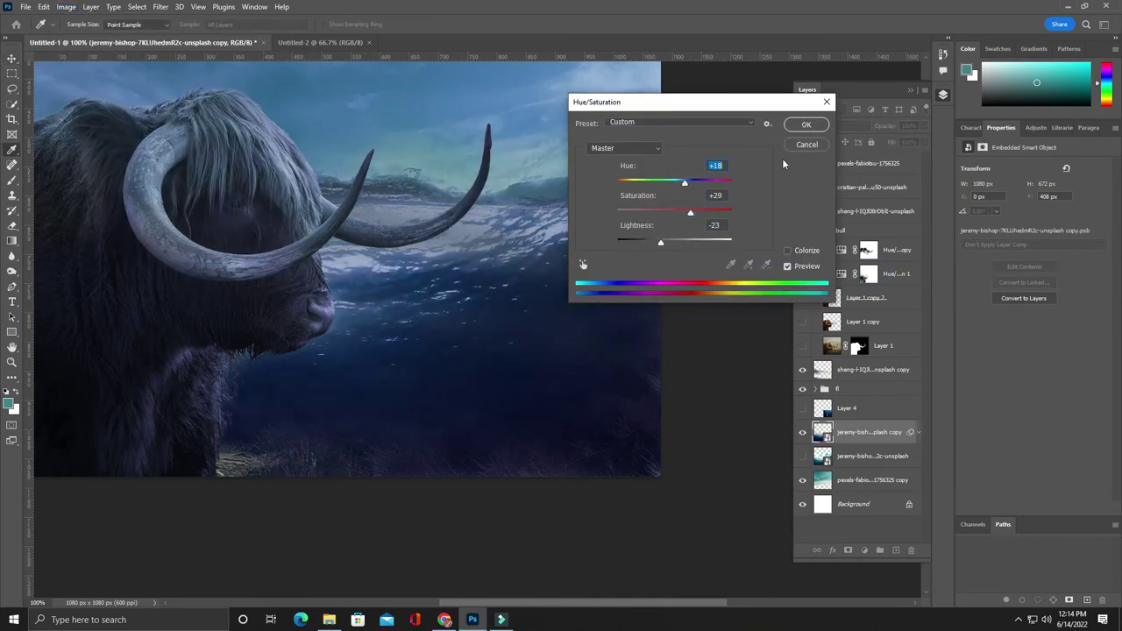
click(806, 125)
click(803, 408)
click(824, 410)
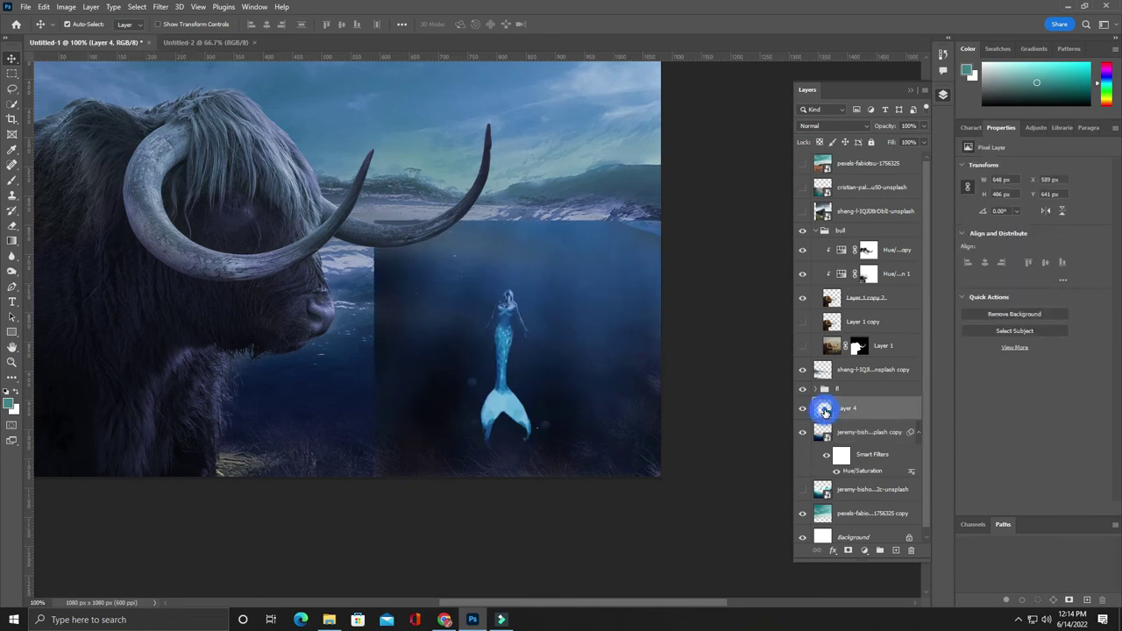
Step: Duplicate Layer 4 and erase the copy's hard top and left rectangle edges with a smaller eraser
key(ctrl+j)
key(e)
mouse_move(589, 221)
mouse_down()
mouse_move(395, 306)
mouse_move(397, 457)
mouse_up()
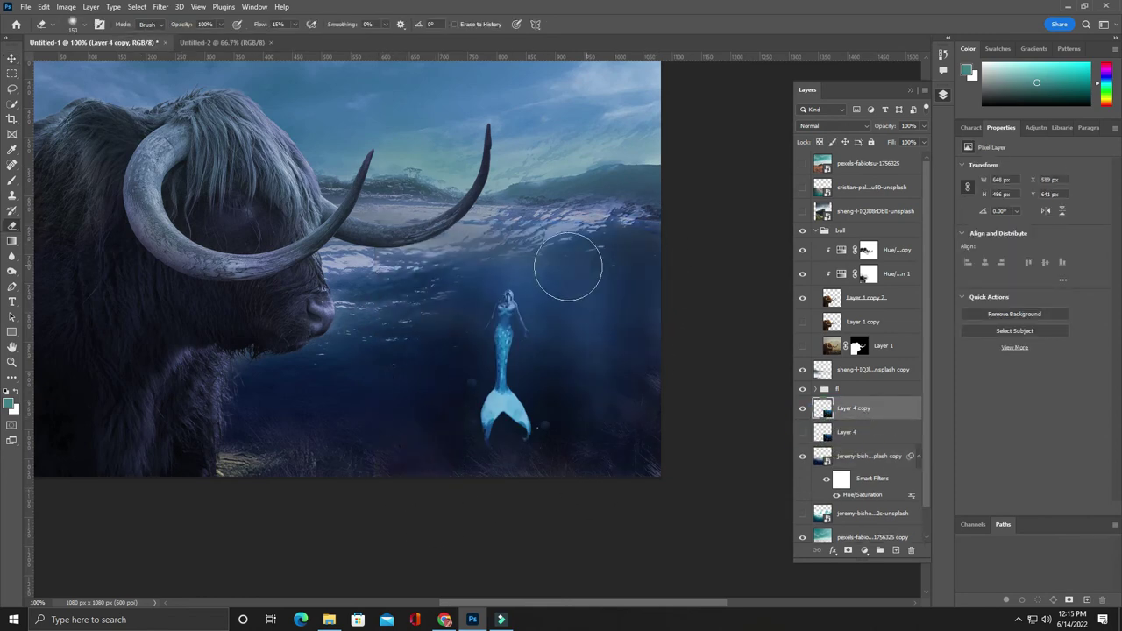
key(ctrl+plus)
scroll(536, 358, right, 3)
key(bracketleft)
key(bracketleft)
key(bracketleft)
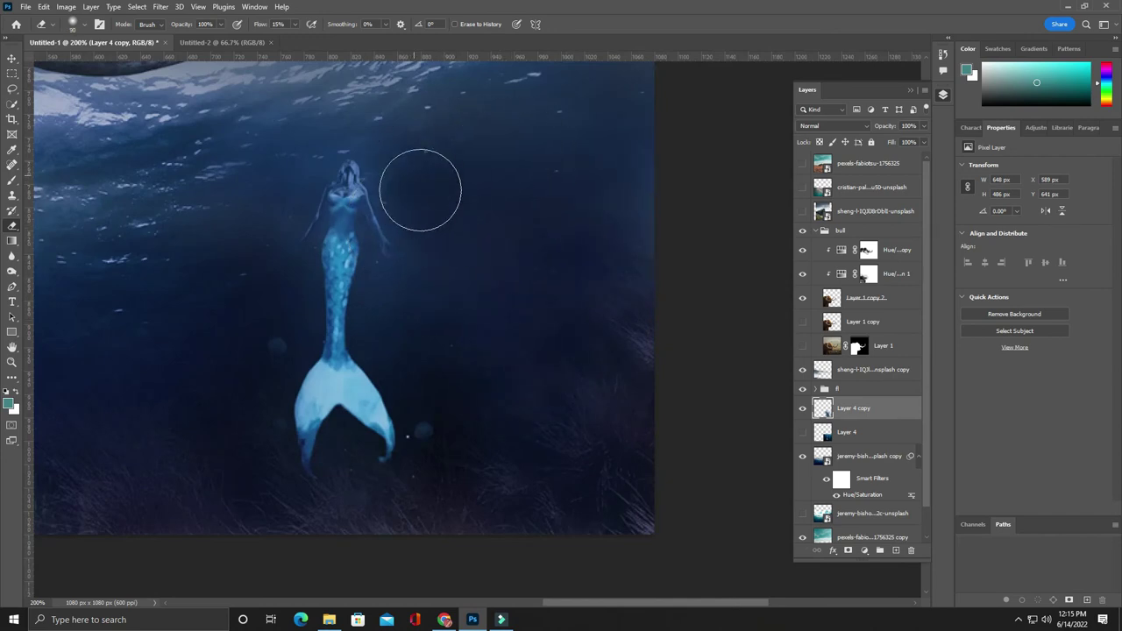
scroll(514, 426, down, 5)
scroll(556, 380, up, 5)
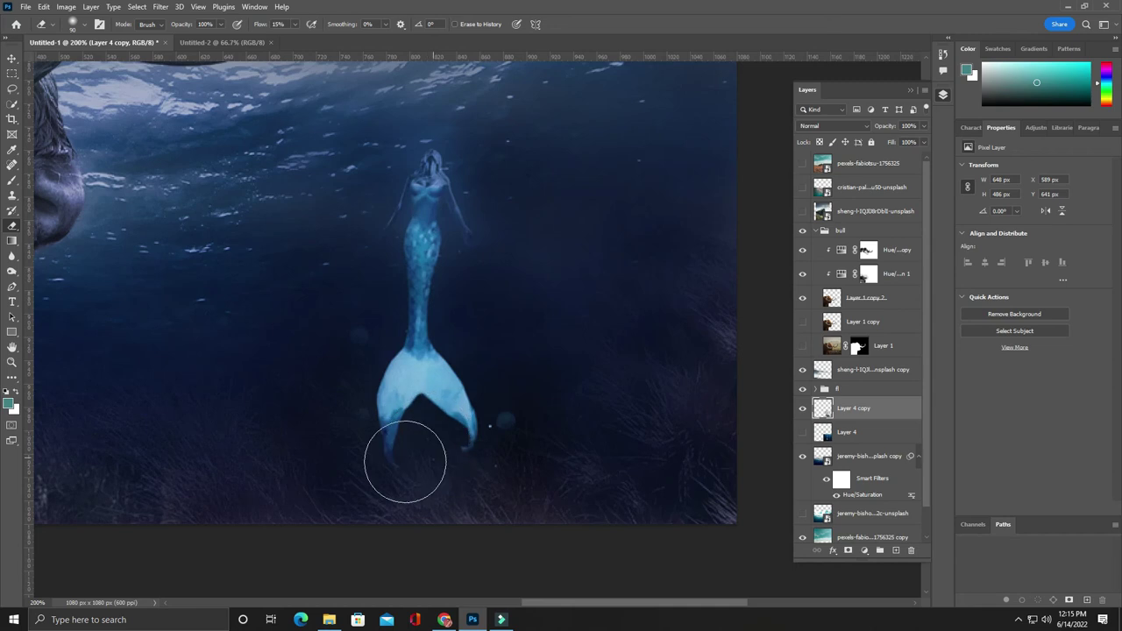
Step: Return to the Move tool, fit the whole composition in view, and select the top photo layer
click(12, 58)
key(ctrl+0)
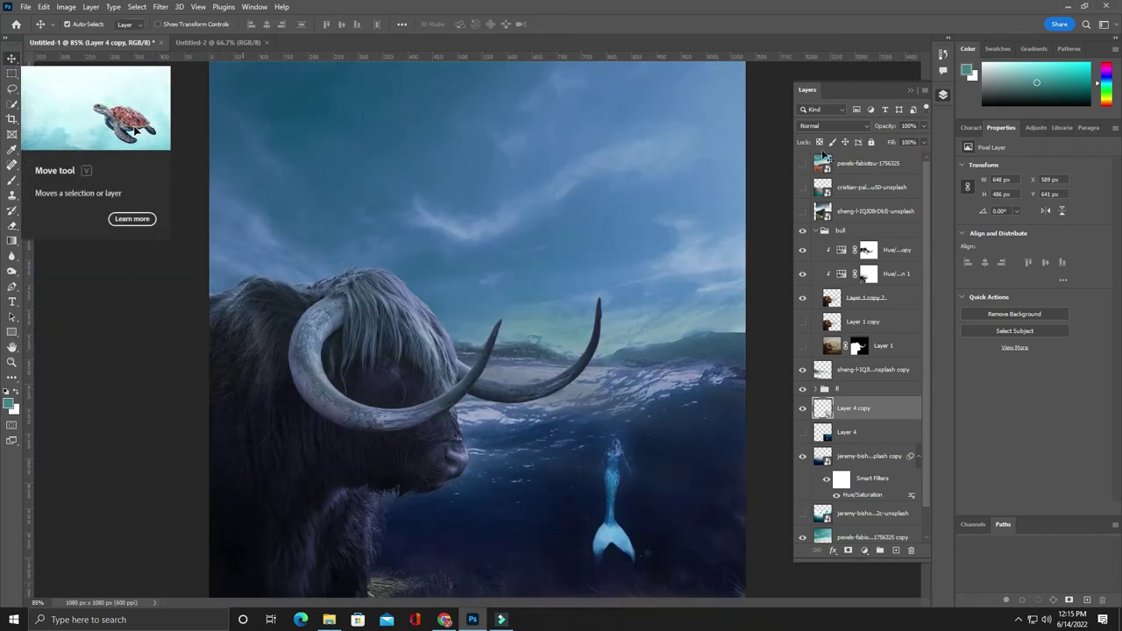
click(842, 165)
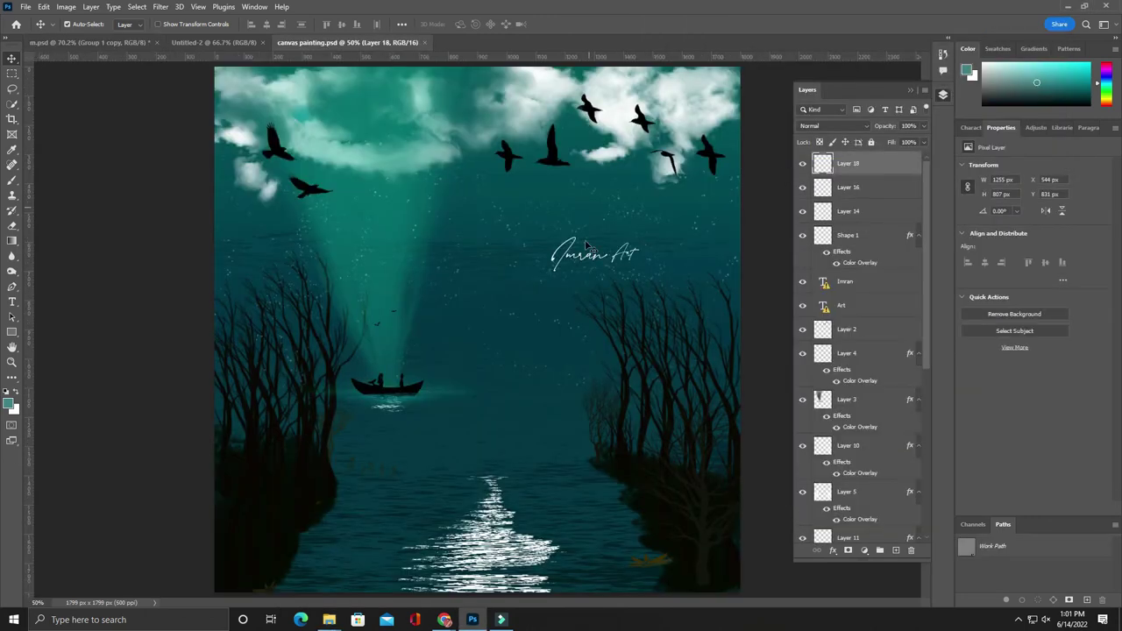
Step: Combine the Imran and Art text layers in canvas painting.psd into one smart object
click(819, 281)
shift+click(842, 305)
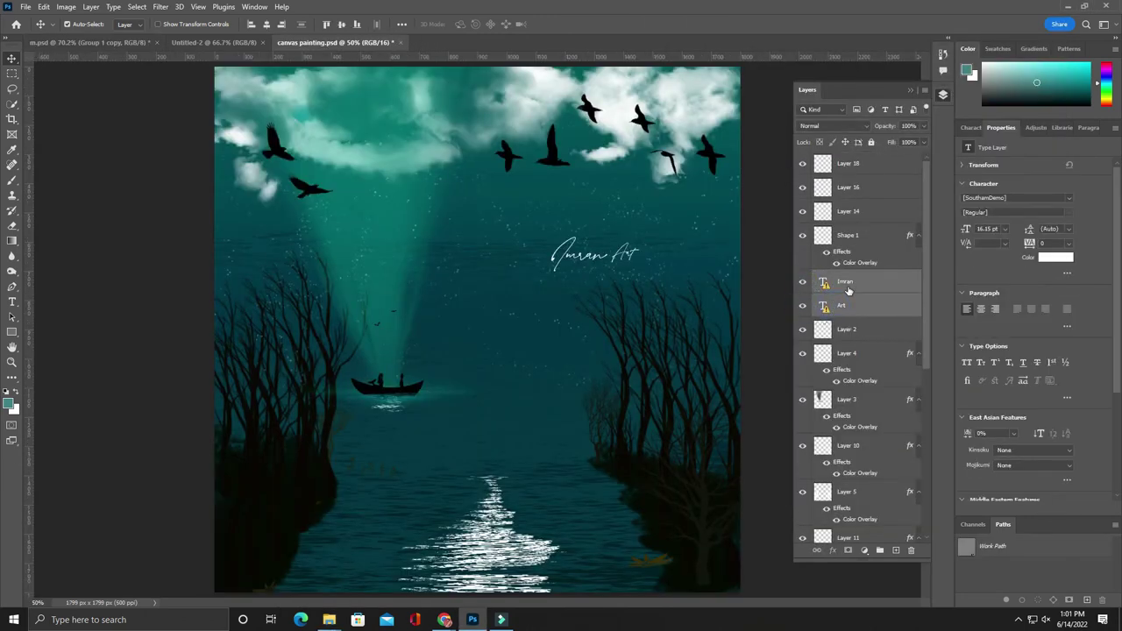
right_click(846, 289)
click(855, 298)
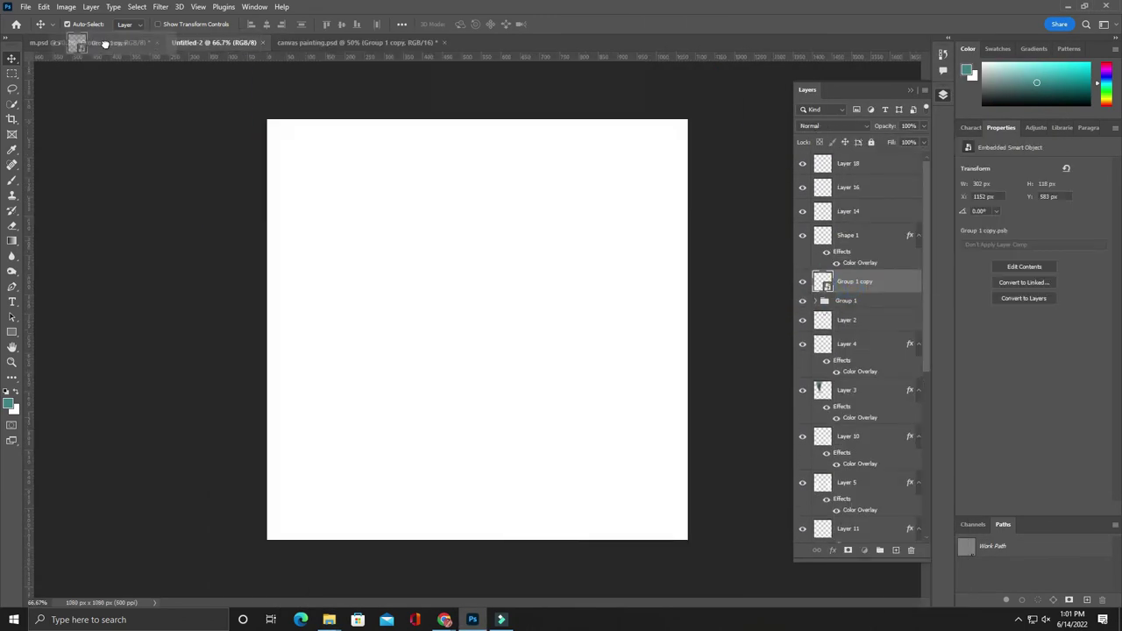
Step: Bring the Imran Art signature into m.psd, scaled down and placed near the bottom centre
drag(853, 287, 556, 233)
key(ctrl+t)
mouse_move(439, 184)
mouse_down()
mouse_move(601, 194)
mouse_move(531, 285)
mouse_move(480, 521)
mouse_move(631, 537)
mouse_move(649, 469)
mouse_move(640, 258)
mouse_move(561, 285)
mouse_move(399, 469)
mouse_move(461, 511)
mouse_up()
key(Return)
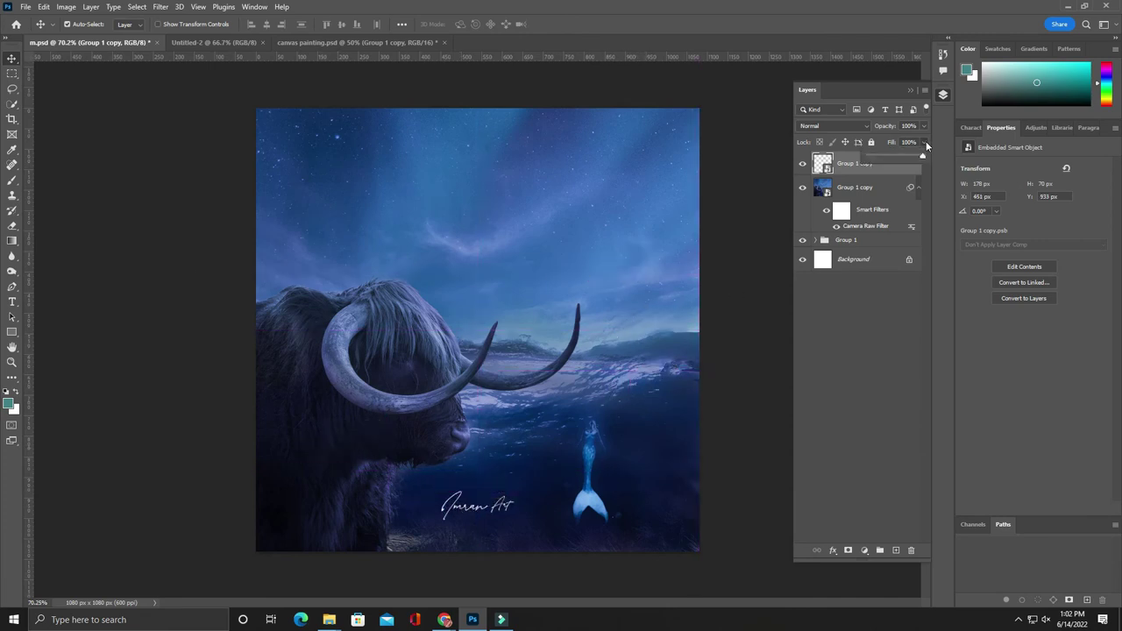
drag(885, 156, 832, 345)
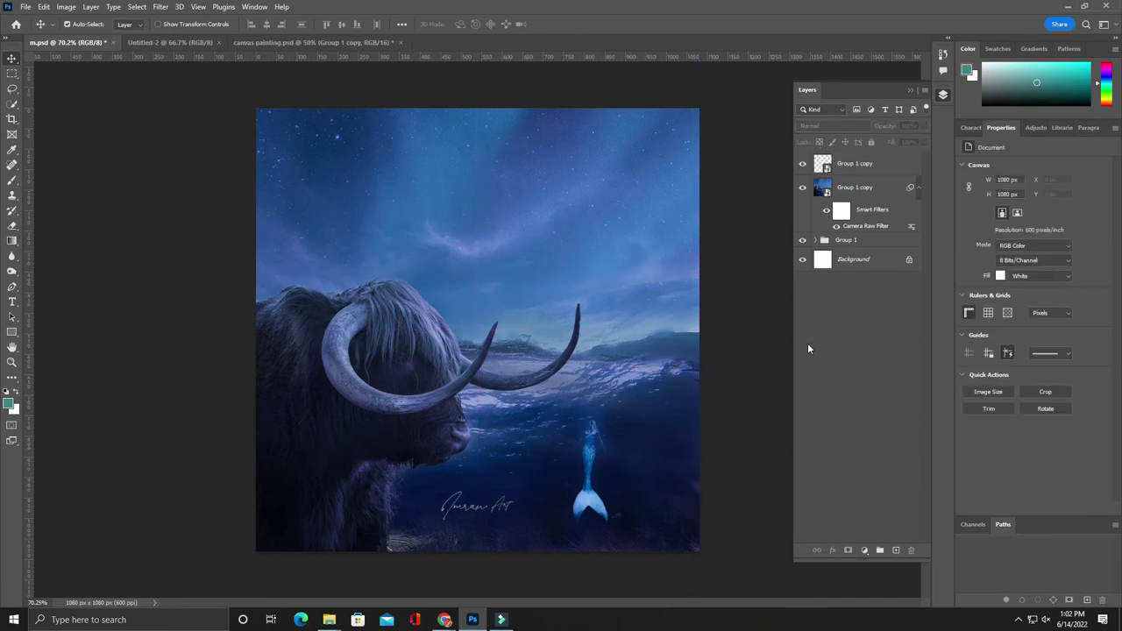
Step: Bring the birds layer from canvas painting.psd into m.psd, scaled down into the upper sky
key(ctrl+shift+Tab)
click(886, 320)
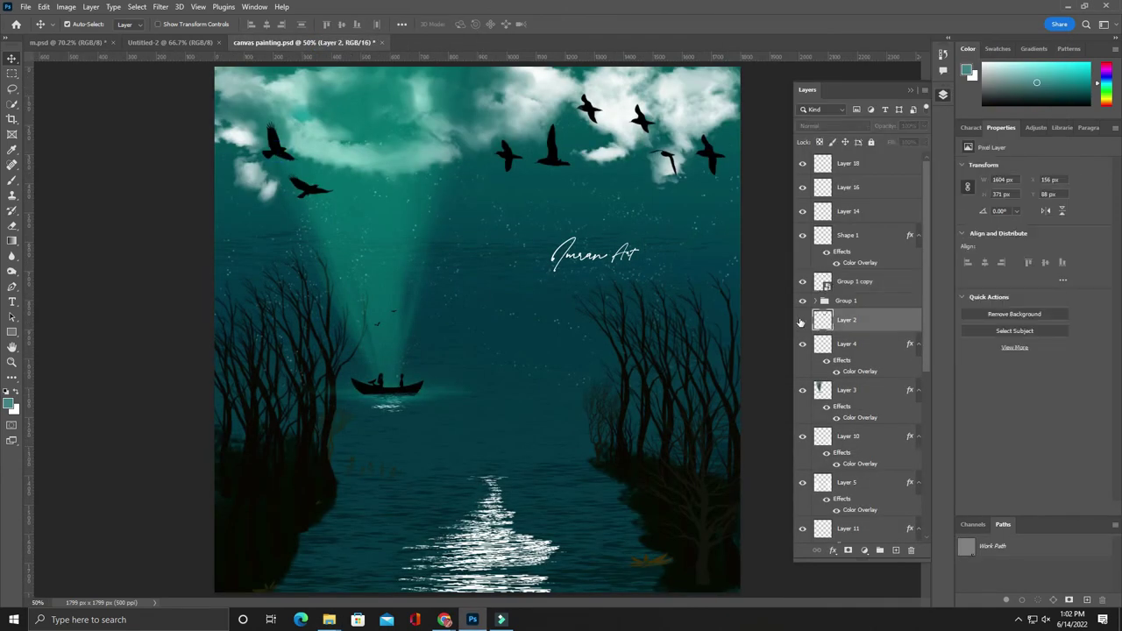
key(Return)
drag(886, 321, 544, 241)
key(ctrl+t)
mouse_move(639, 93)
mouse_down()
mouse_move(340, 214)
mouse_move(493, 205)
mouse_up()
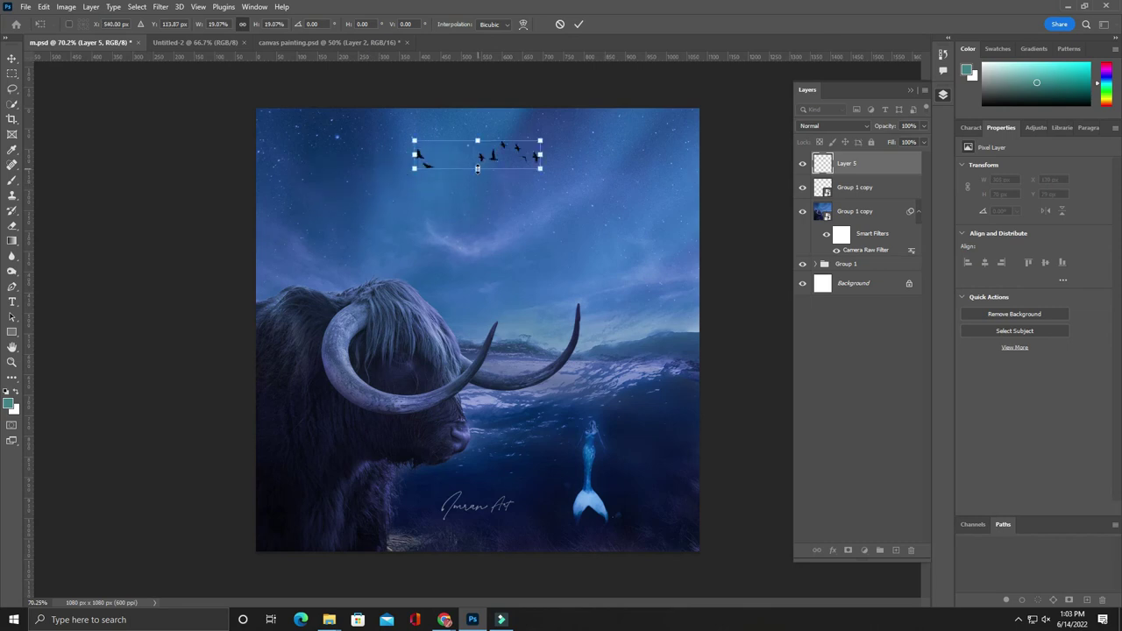
key(Return)
Step: Fade the birds to 58% fill, copy a flock to the right edge, and move the first upper left
drag(923, 142, 901, 159)
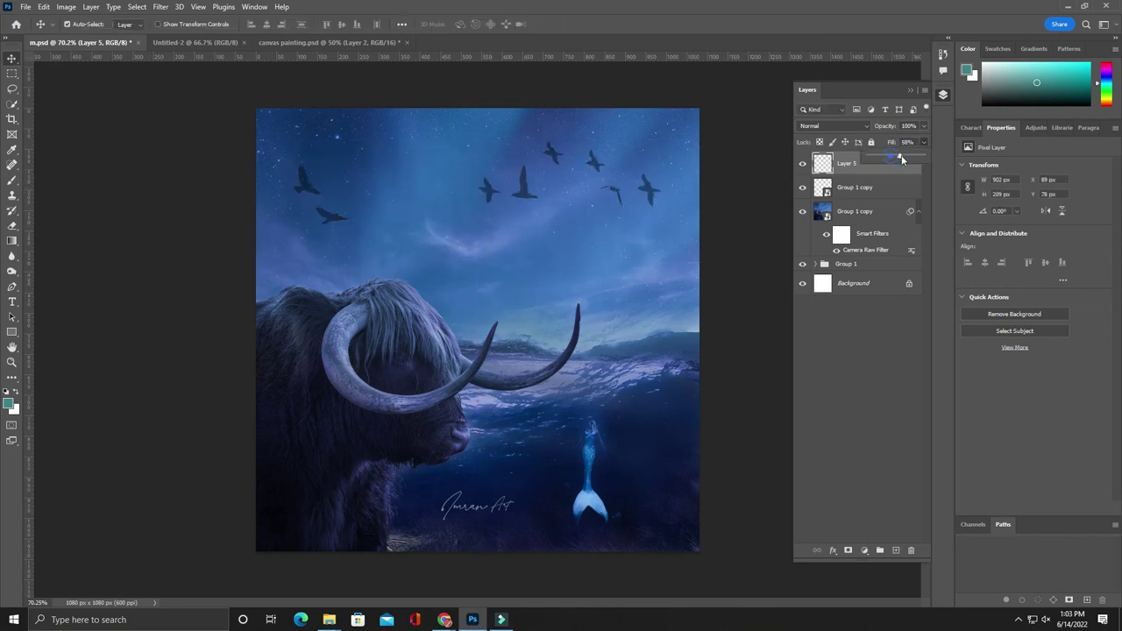
mouse_move(526, 176)
mouse_down()
mouse_move(318, 149)
mouse_move(761, 142)
mouse_move(693, 294)
mouse_move(647, 293)
mouse_move(686, 318)
mouse_up()
key(ctrl+t)
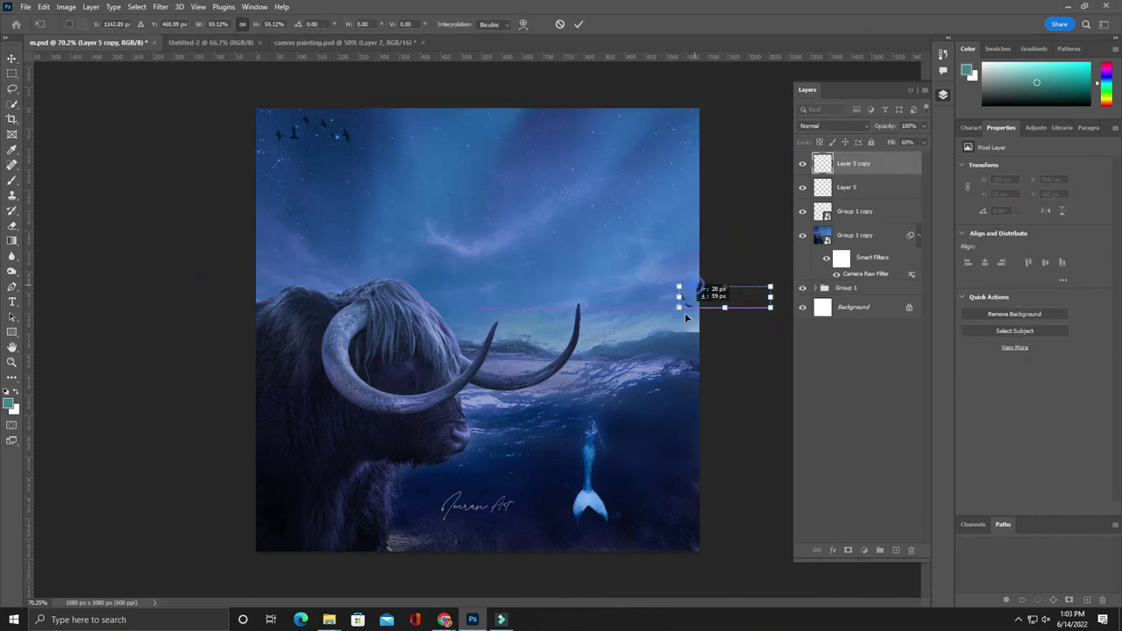
key(Return)
mouse_move(302, 141)
mouse_down()
mouse_move(548, 298)
mouse_move(302, 259)
mouse_move(227, 136)
mouse_move(213, 213)
mouse_up()
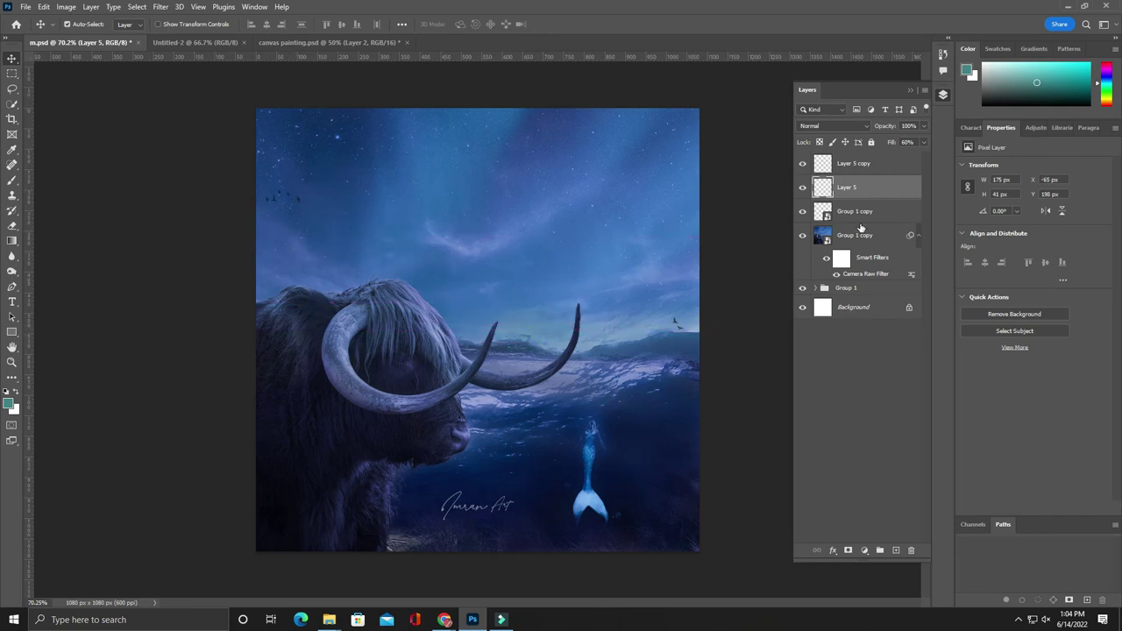
Step: Bring the teal Layer 3 light rays from the painting into the composite
click(333, 42)
mouse_move(822, 390)
mouse_down()
mouse_move(106, 46)
mouse_move(532, 242)
mouse_up()
click(224, 42)
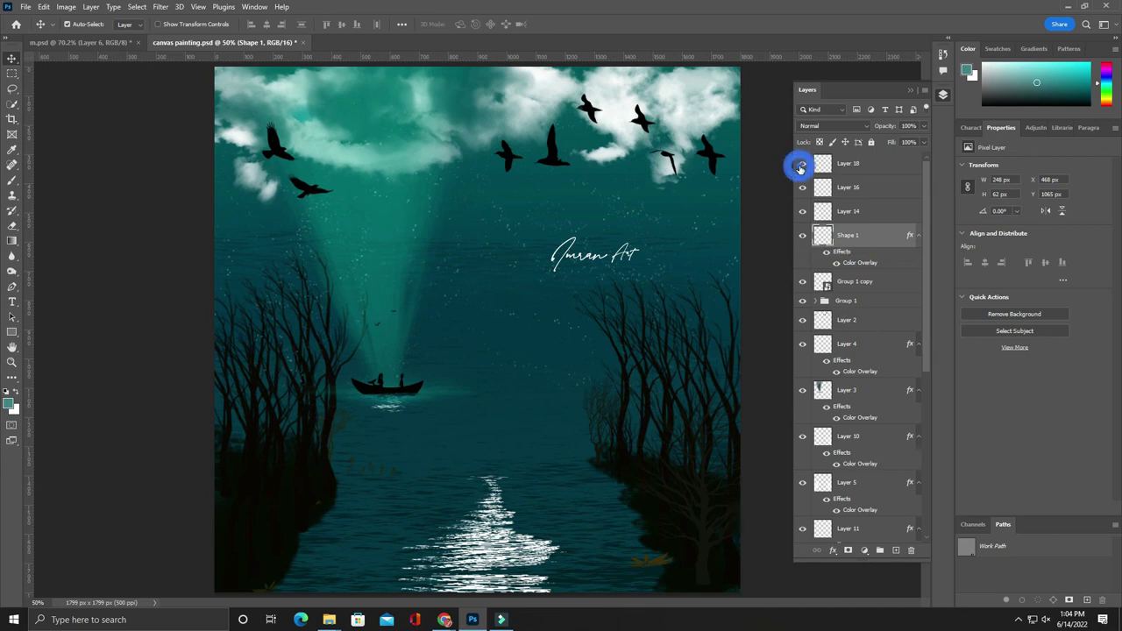
Step: Group the boat layers in canvas painting.psd and bring Group 2 into m.psd
drag(803, 211, 804, 214)
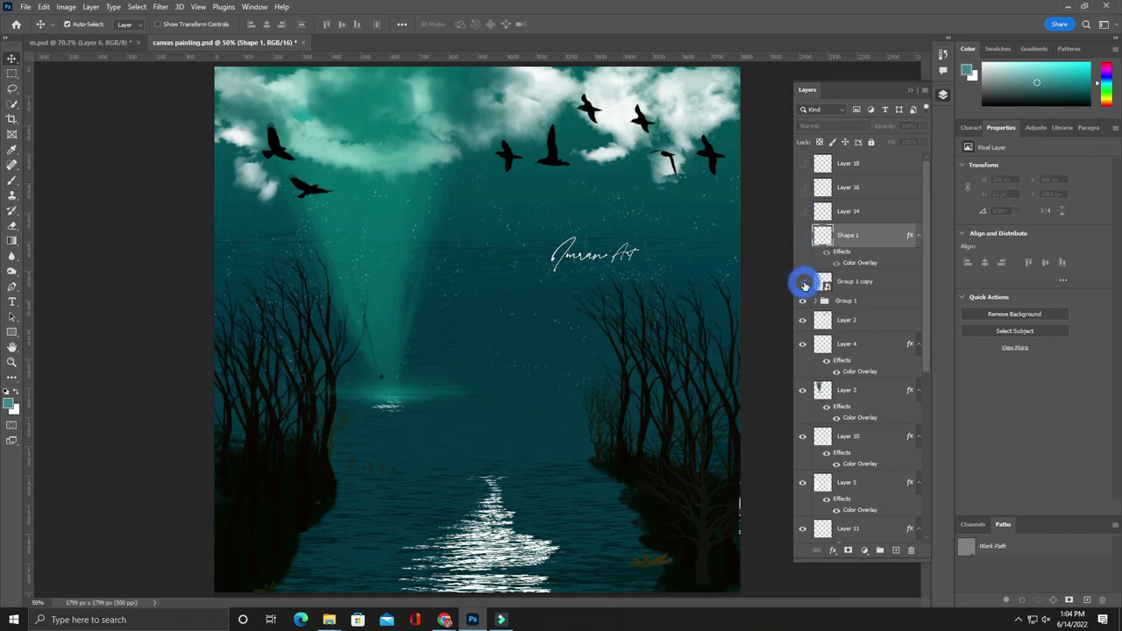
shift+click(846, 163)
key(ctrl+g)
mouse_move(846, 163)
mouse_down()
mouse_move(99, 41)
mouse_move(531, 245)
mouse_up()
Step: Scale the boat group to 142.3% and set it on the water right of the cow's horn
key(ctrl+t)
key(Escape)
key(ctrl+t)
drag(399, 252, 603, 379)
drag(711, 485, 735, 532)
mouse_move(613, 438)
mouse_down()
mouse_move(572, 411)
mouse_move(629, 400)
mouse_move(592, 392)
mouse_up()
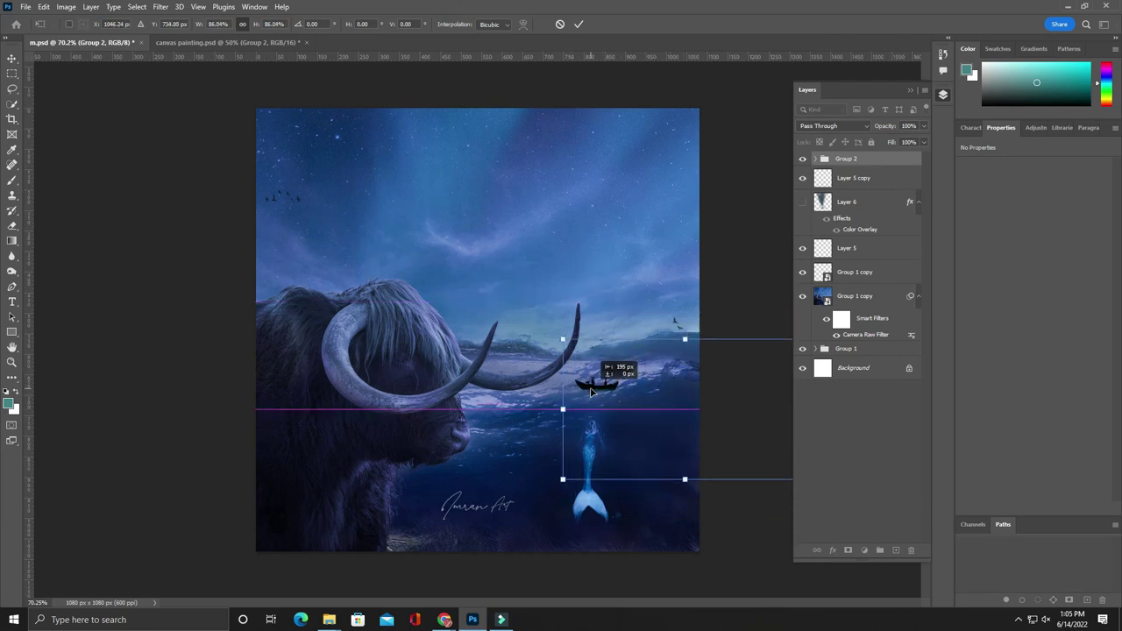
key(Return)
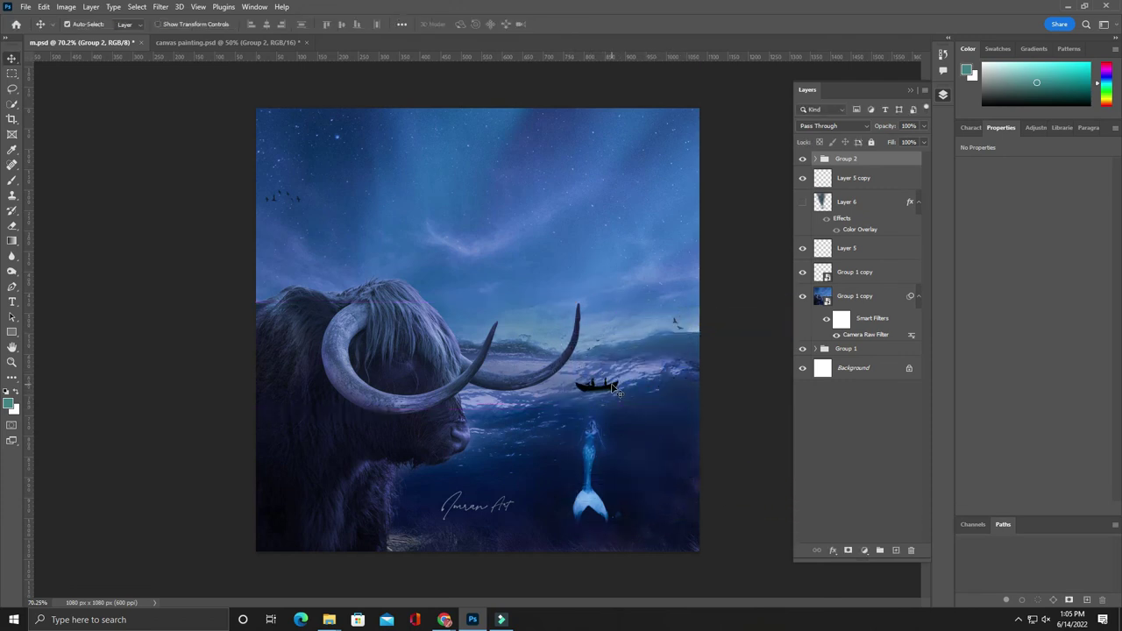
click(815, 159)
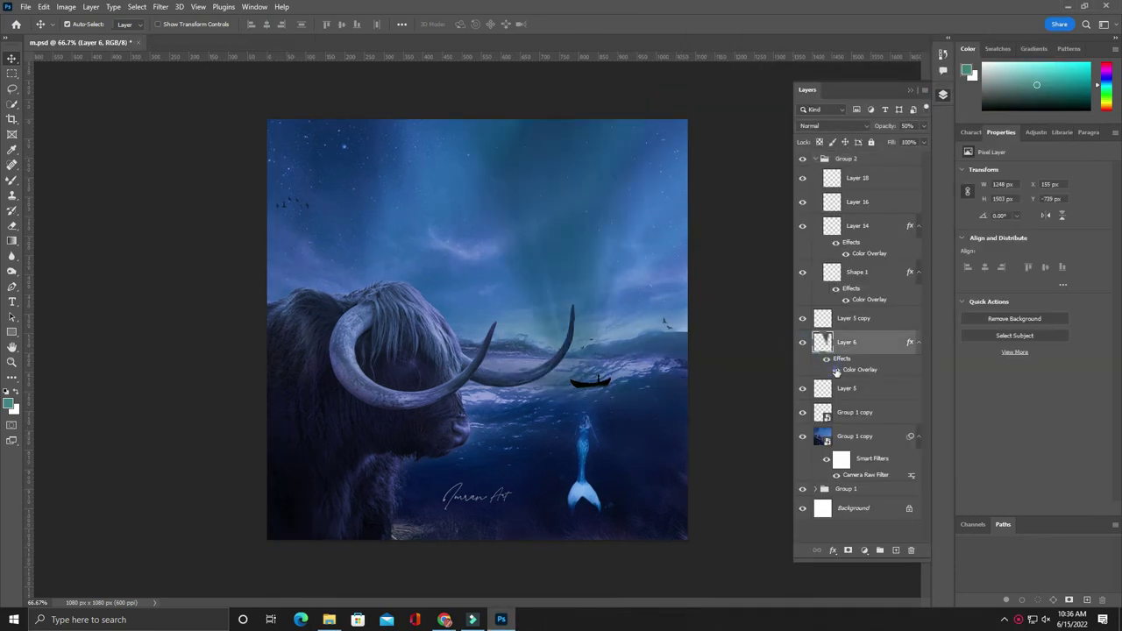
Step: Soften Layer 6's Color Overlay to 50% opacity, hide the Layers panel, and fit the image to the window
double_click(855, 369)
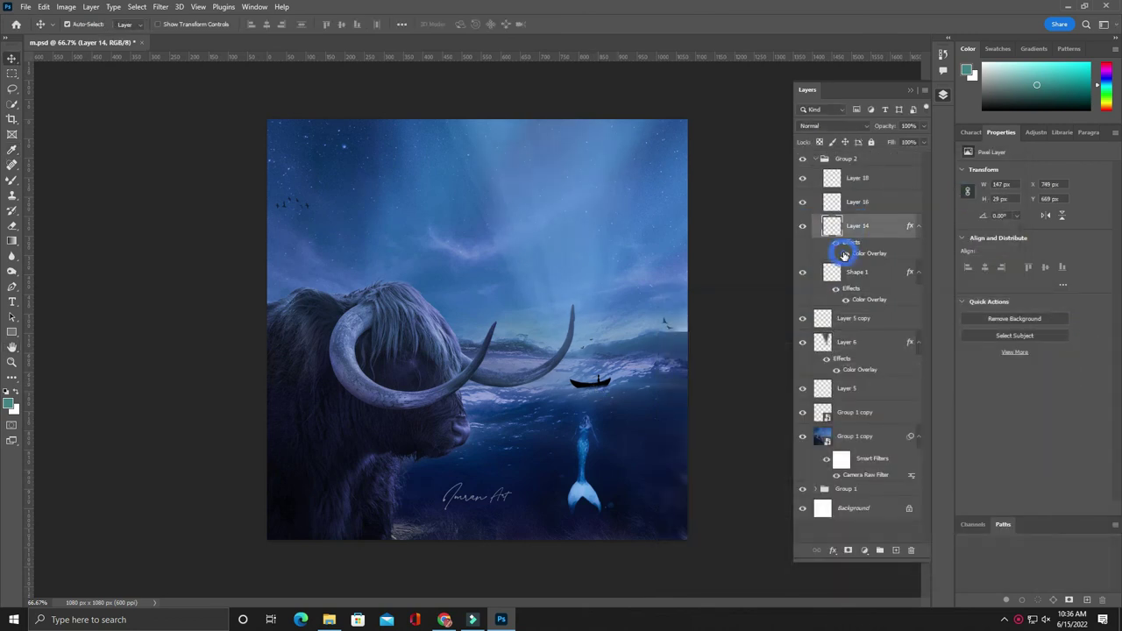
click(692, 155)
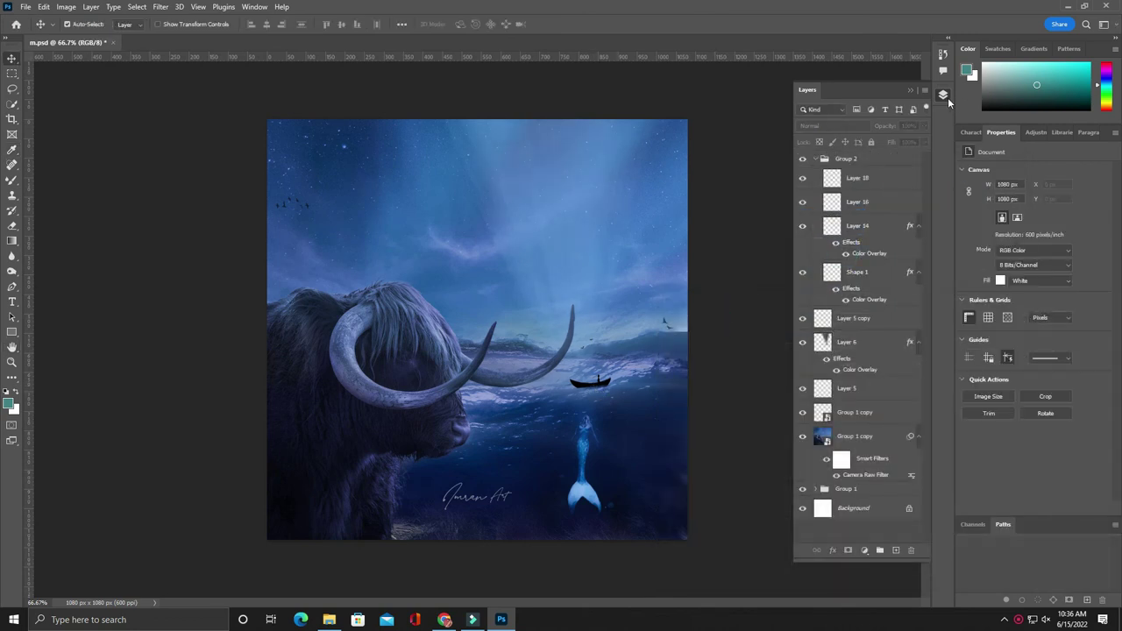
key(F7)
key(ctrl+0)
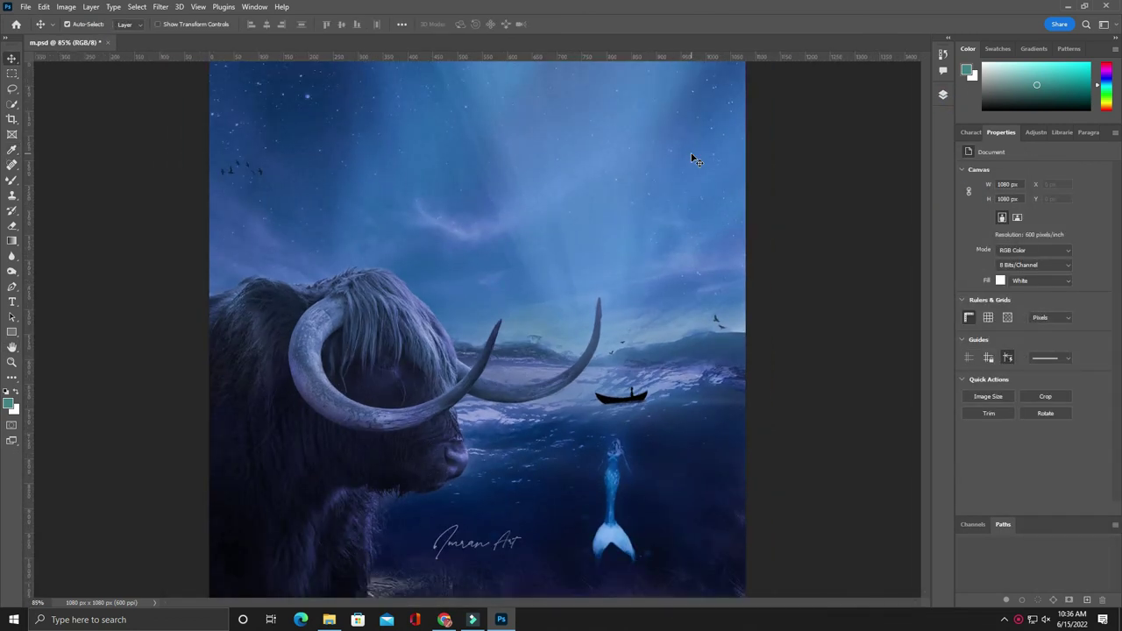
key(ctrl+g)
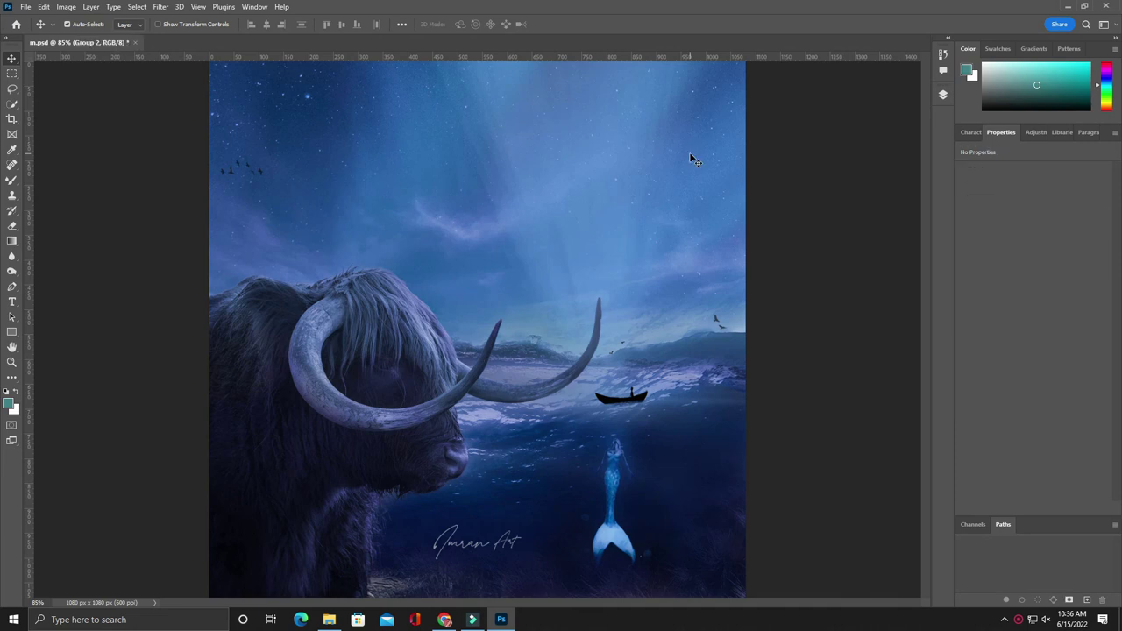